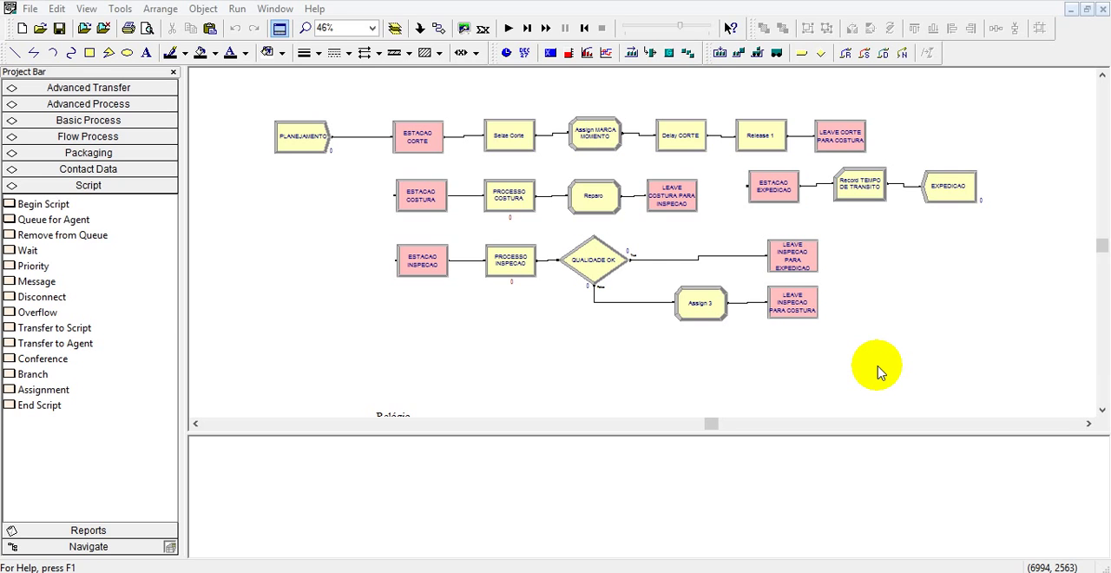
Look over the process flowchart and the factory animation layout below it.
scroll(898, 326, down, 5)
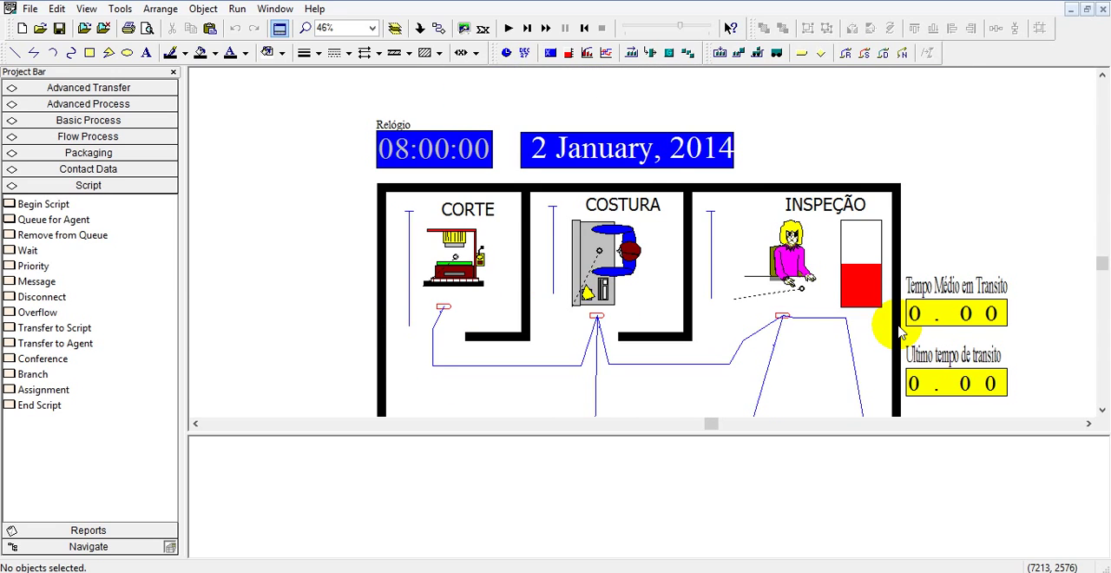
scroll(898, 326, up, 8)
scroll(898, 326, down, 3)
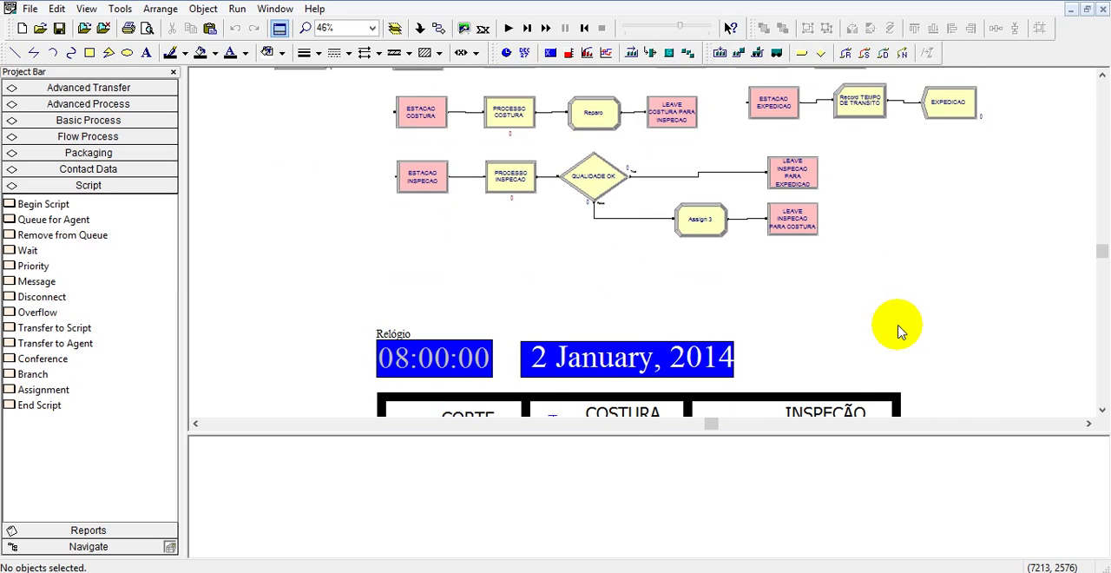
scroll(898, 327, down, 3)
scroll(901, 330, down, 7)
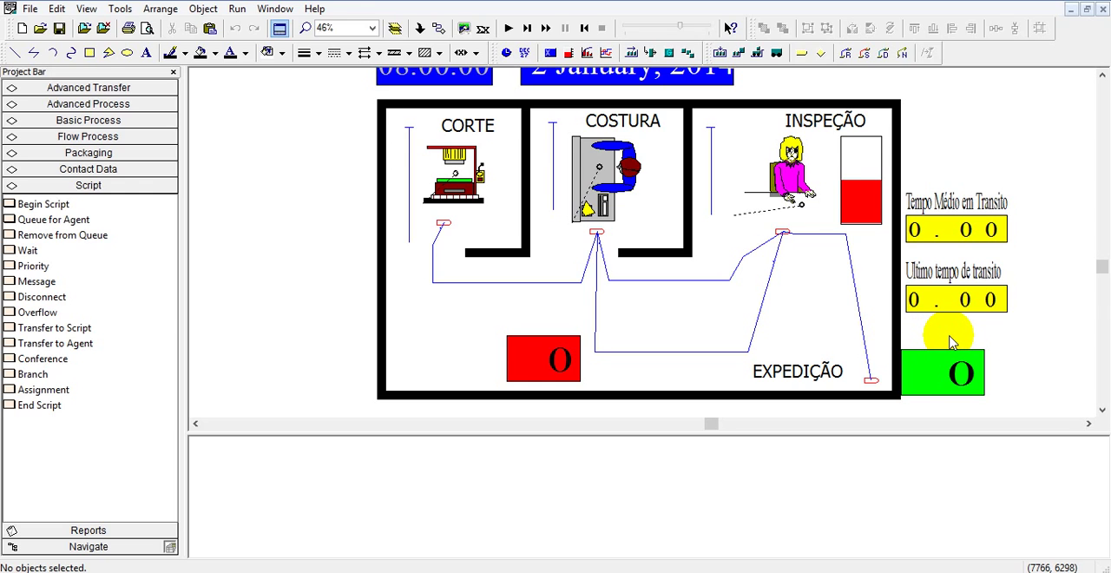
scroll(951, 341, up, 15)
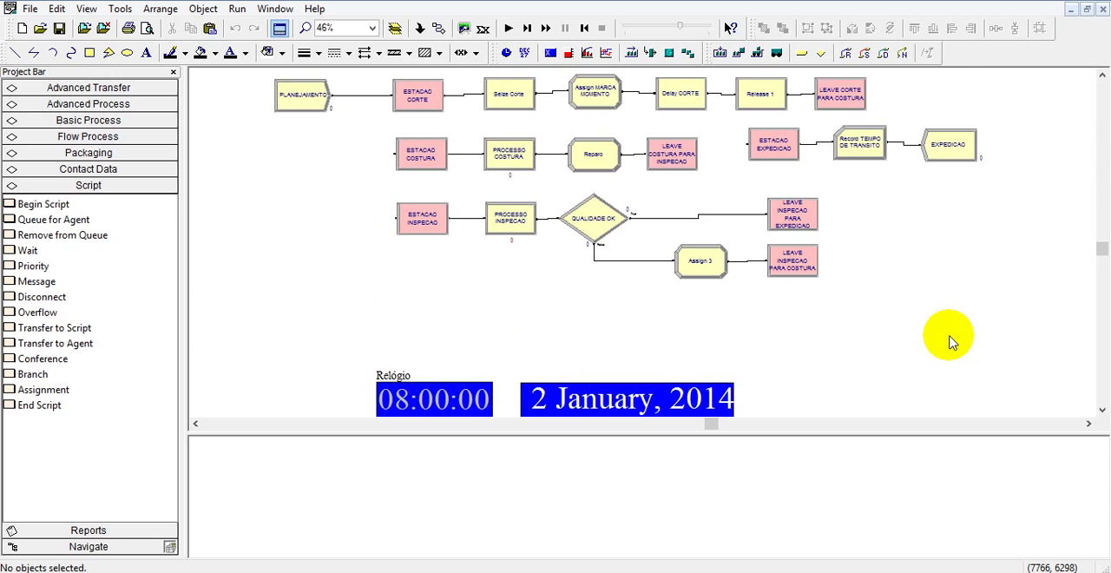
scroll(951, 342, down, 15)
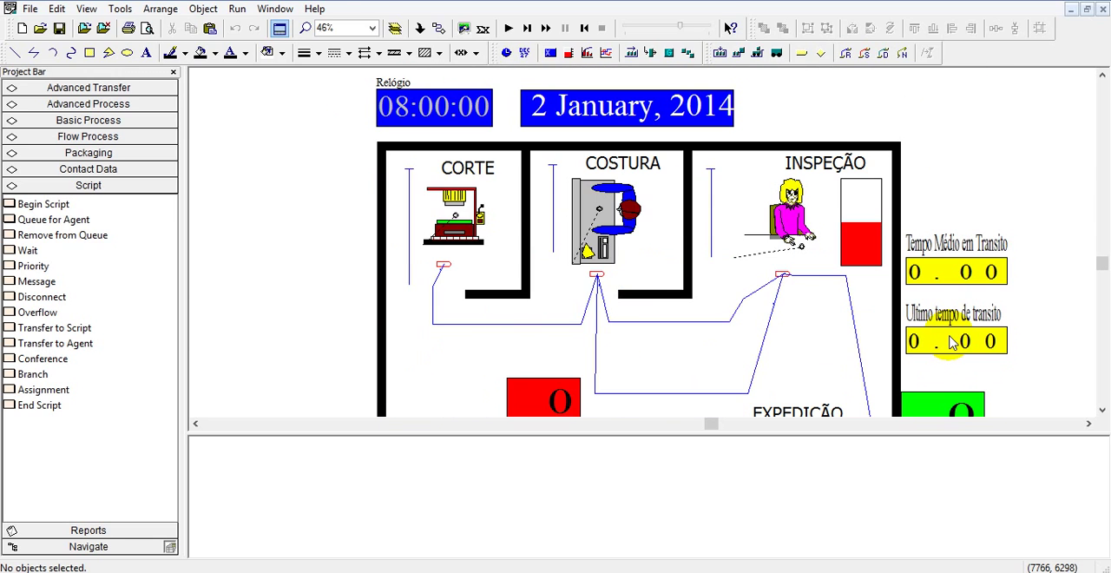
Inspect the expressions behind the average and last transit time displays beside the animation, and return to the flowchart.
mouse_move(966, 266)
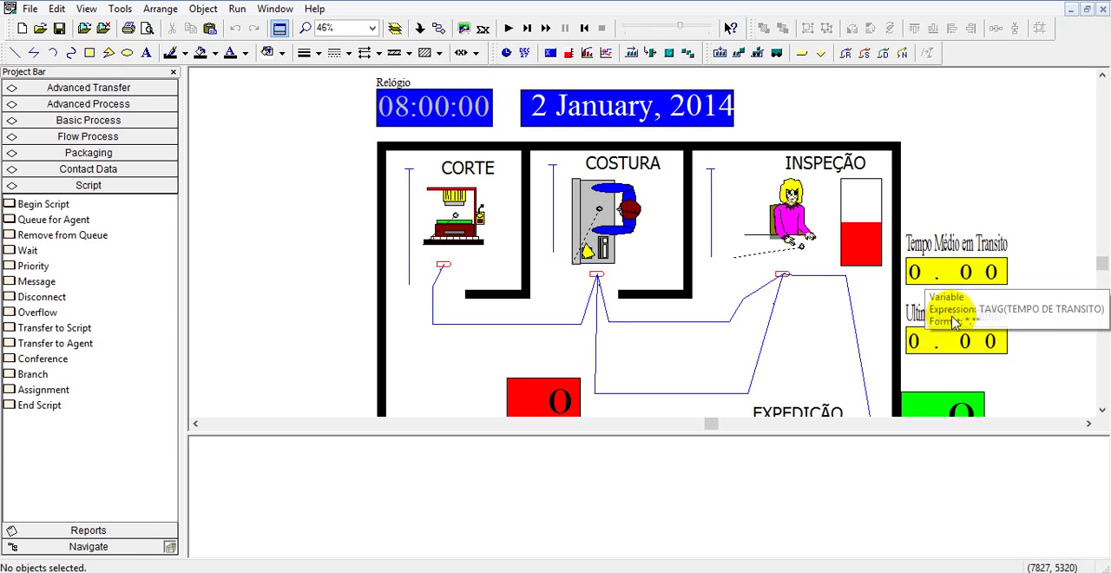
mouse_move(950, 328)
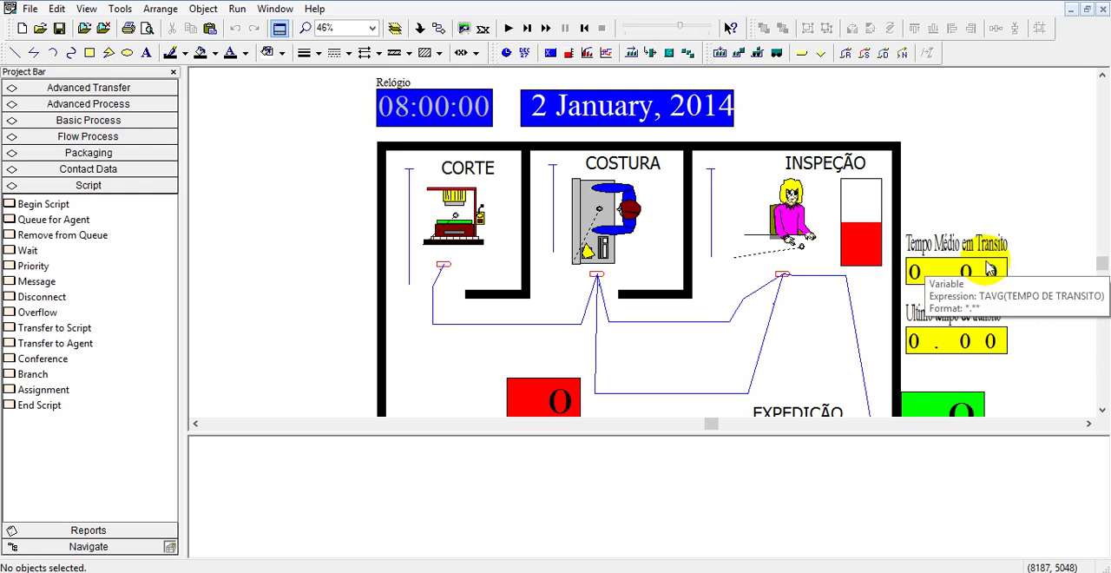
mouse_move(934, 233)
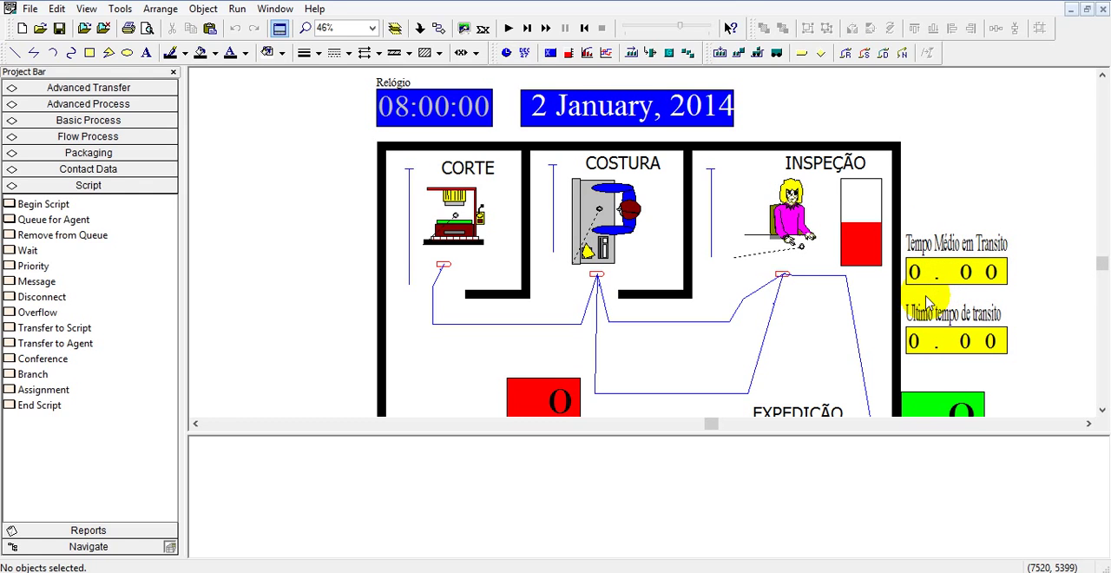
scroll(916, 330, up, 3)
scroll(912, 347, down, 4)
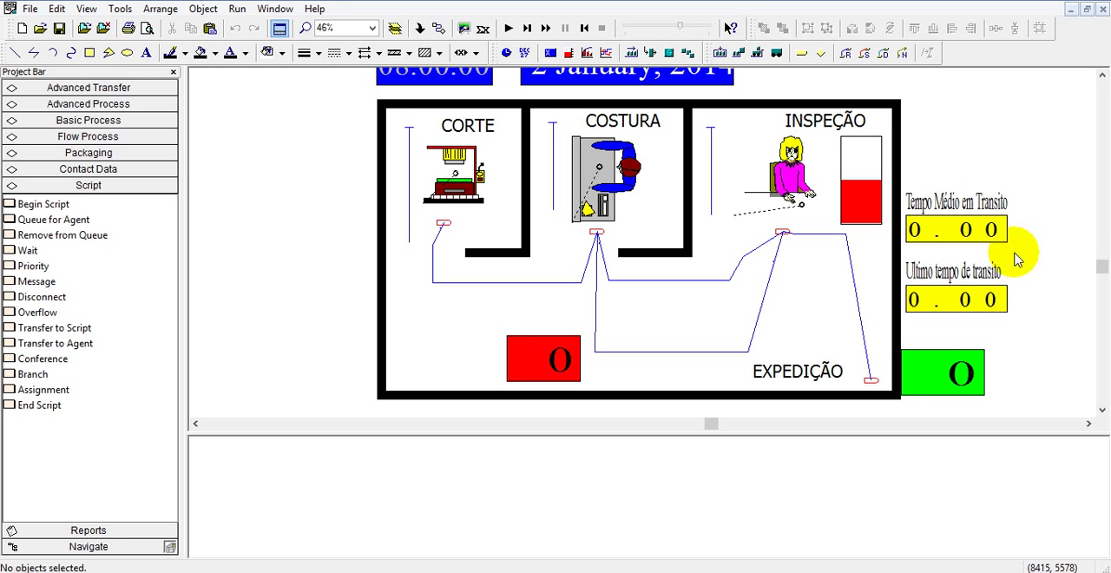
scroll(695, 314, up, 3)
scroll(665, 301, up, 10)
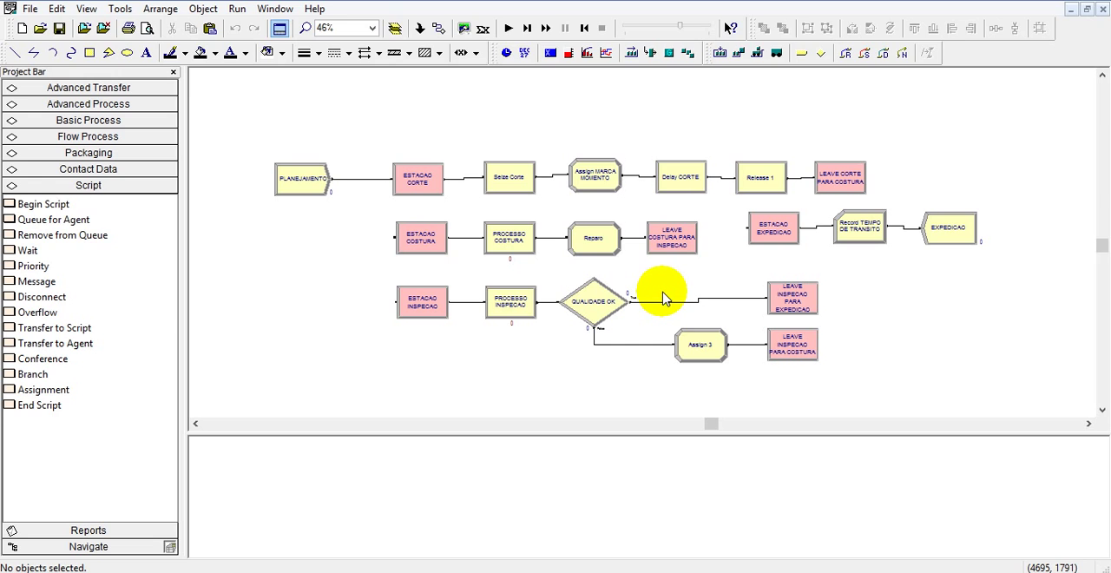
Examine the Seize Corte, Delay CORTE and Release 1 modules that make up the cutting process.
click(521, 183)
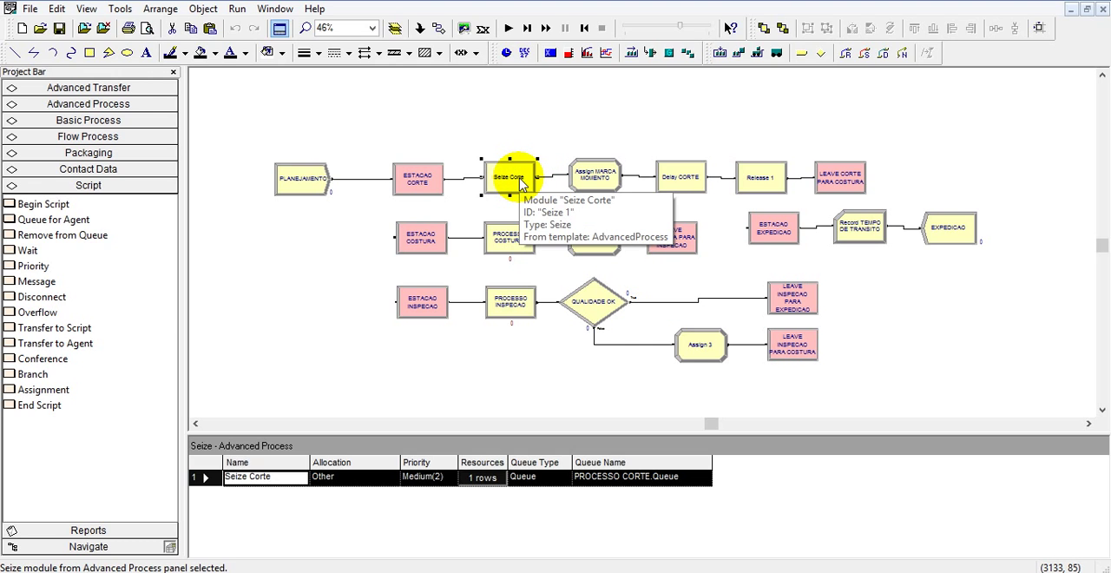
click(677, 180)
click(764, 184)
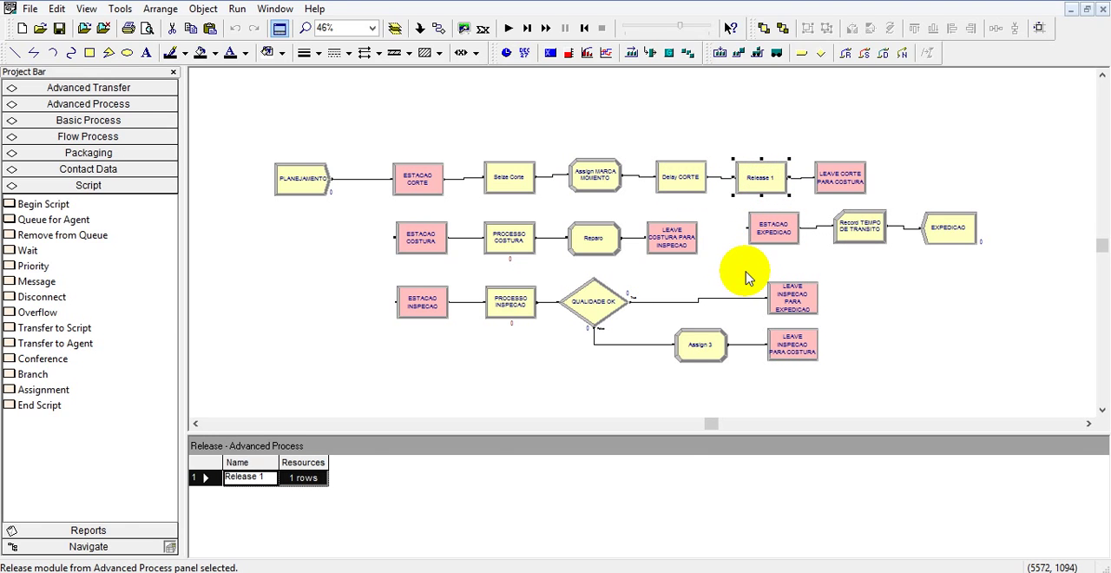
click(511, 177)
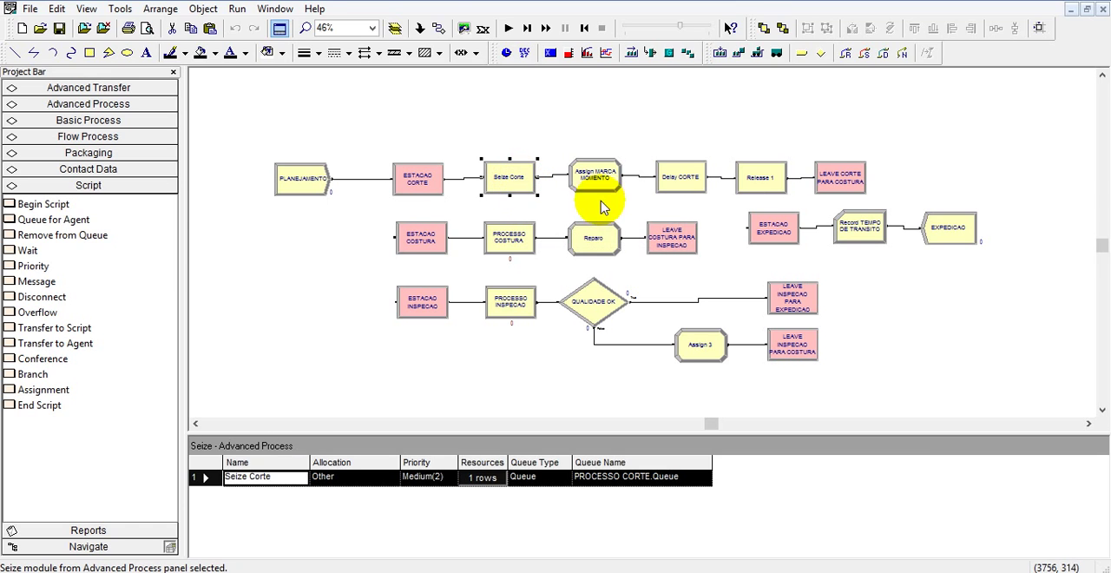
click(679, 178)
click(766, 179)
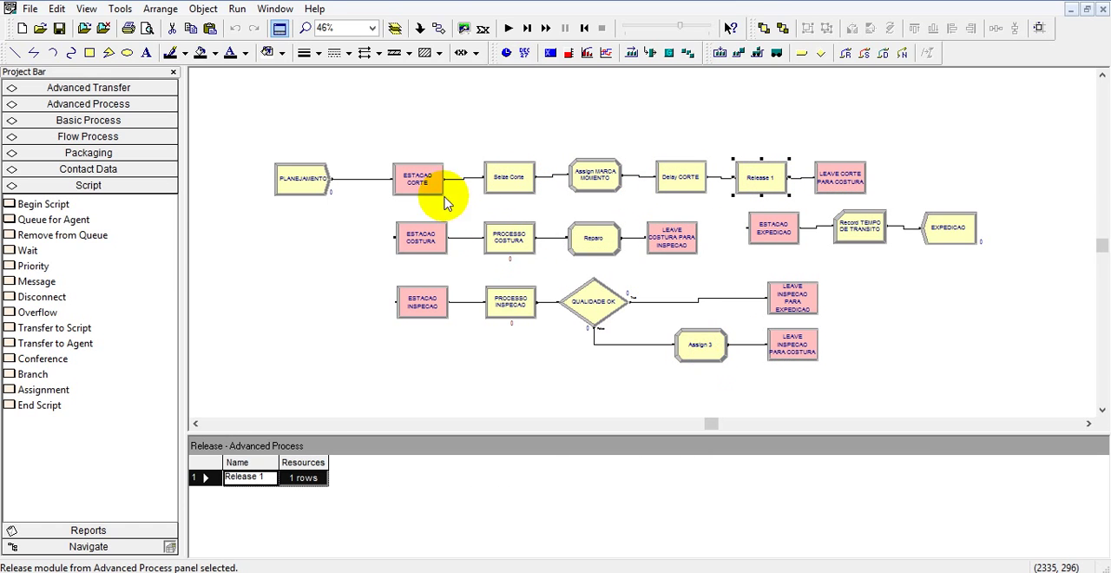
Review the resource and queue settings of the Seize Corte module, then close them.
click(521, 186)
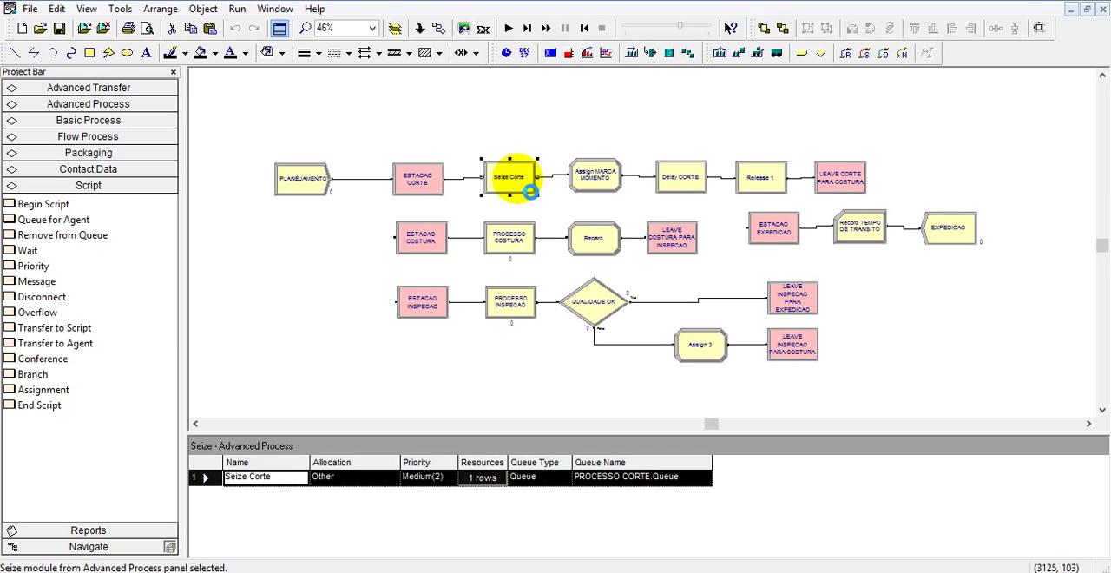
double_click(530, 191)
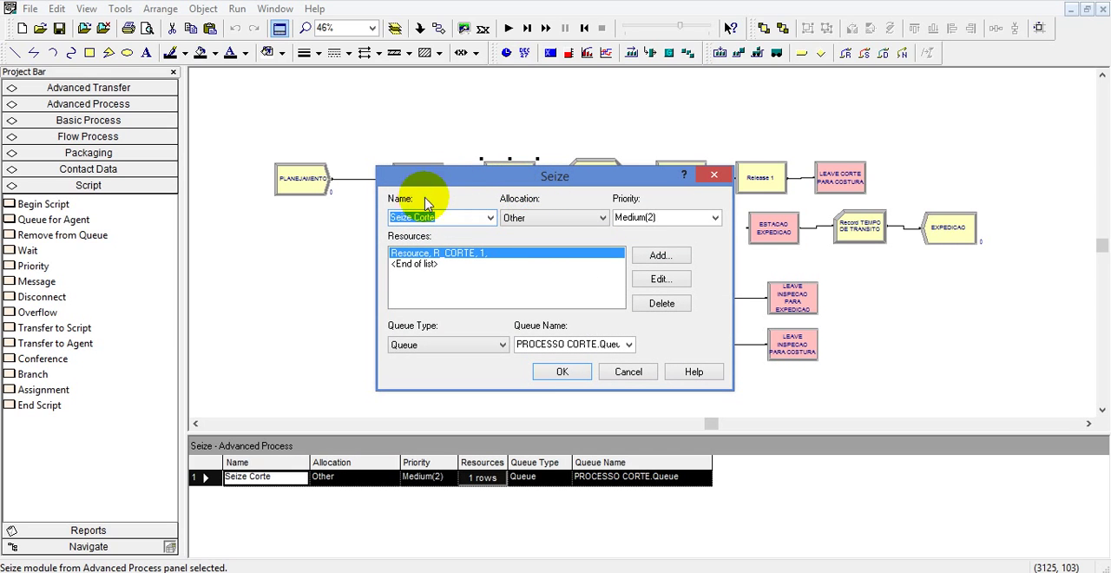
click(562, 369)
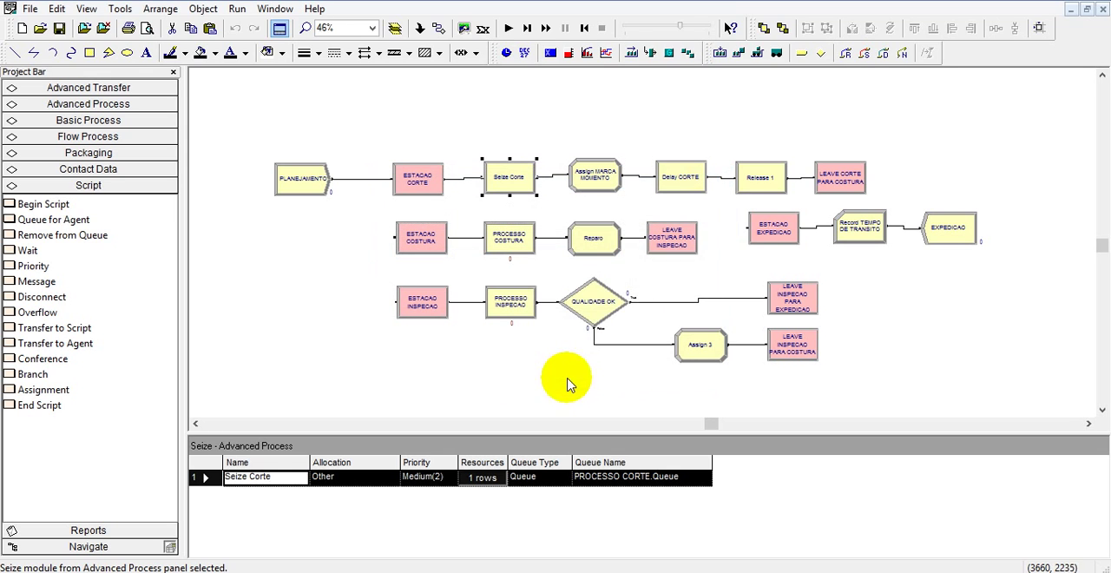
Check the Assign MARCA MOMENTO module placed between Seize Corte and Delay CORTE.
click(598, 181)
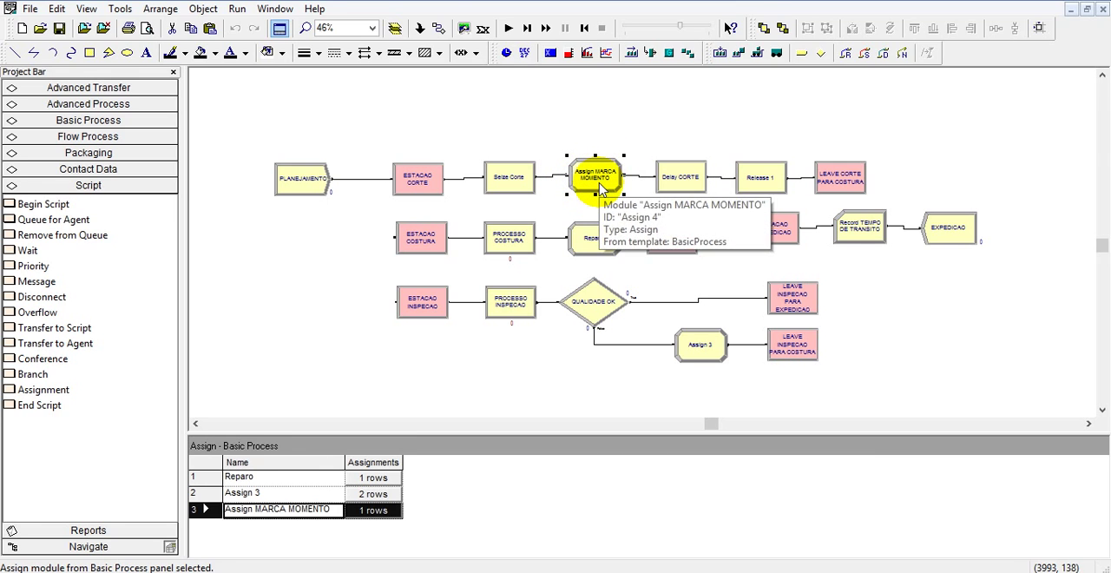
double_click(600, 191)
click(670, 180)
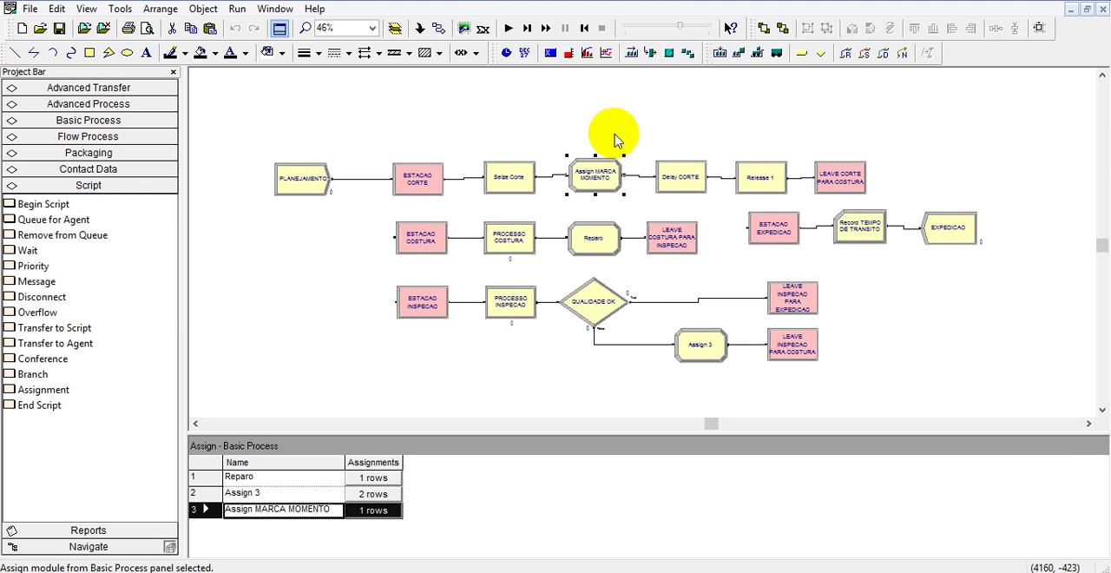
Review the delay time of the Delay CORTE module and the resource listed in Release 1.
click(688, 178)
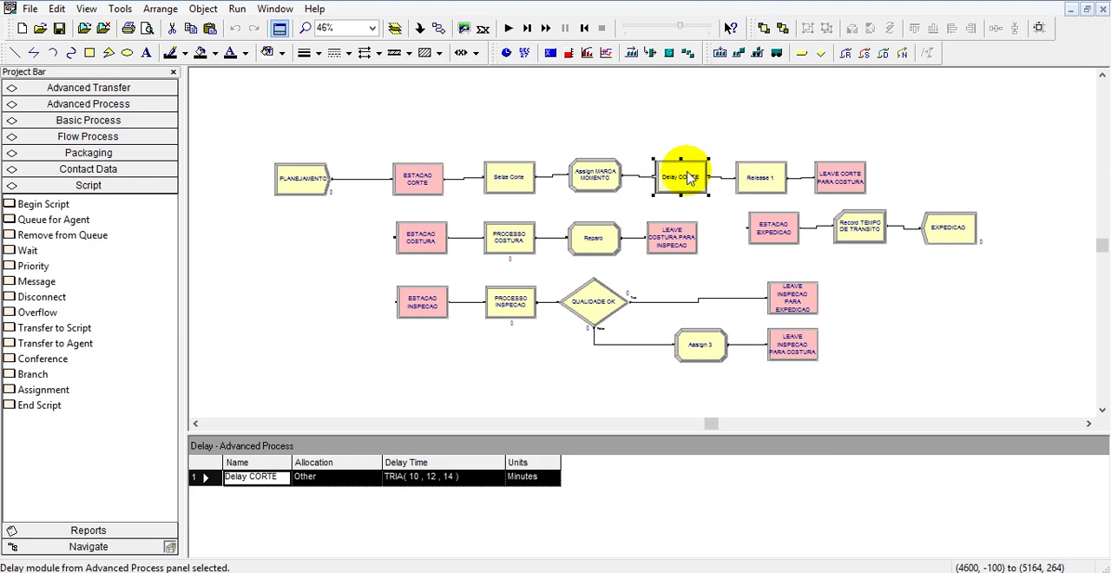
double_click(688, 177)
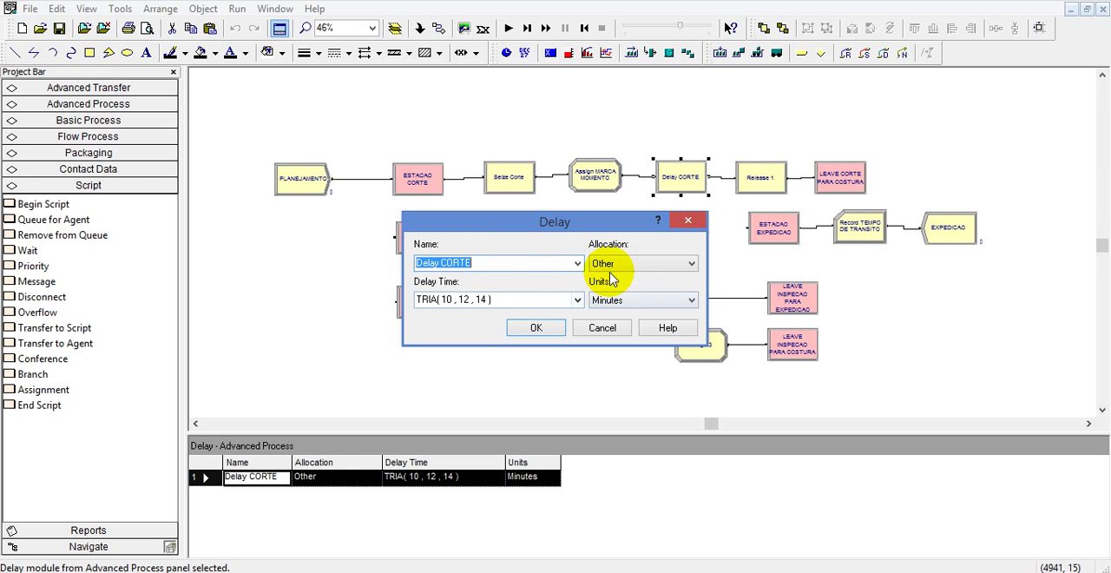
click(535, 327)
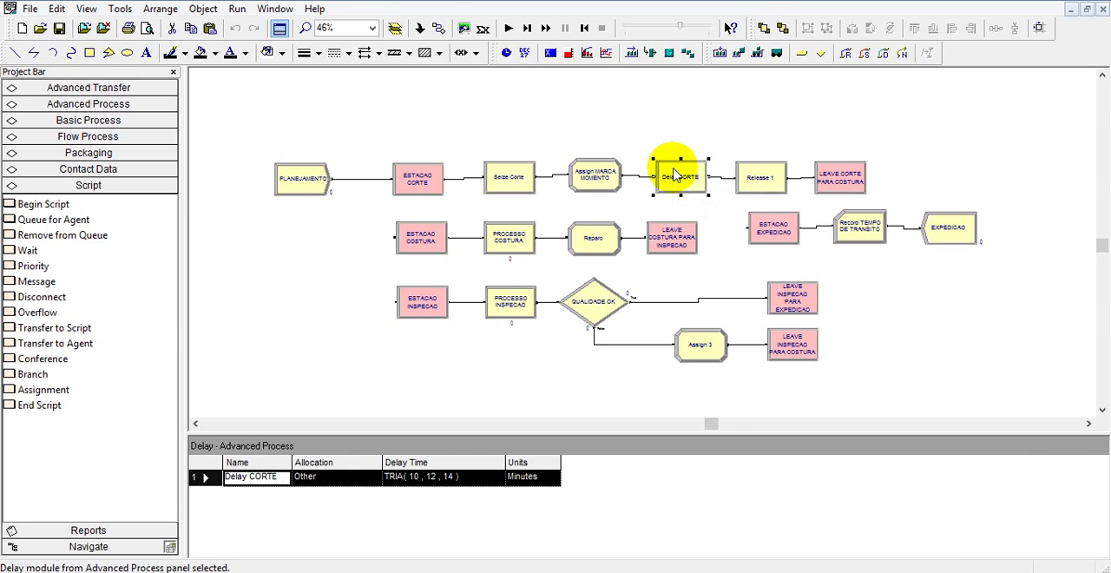
double_click(677, 176)
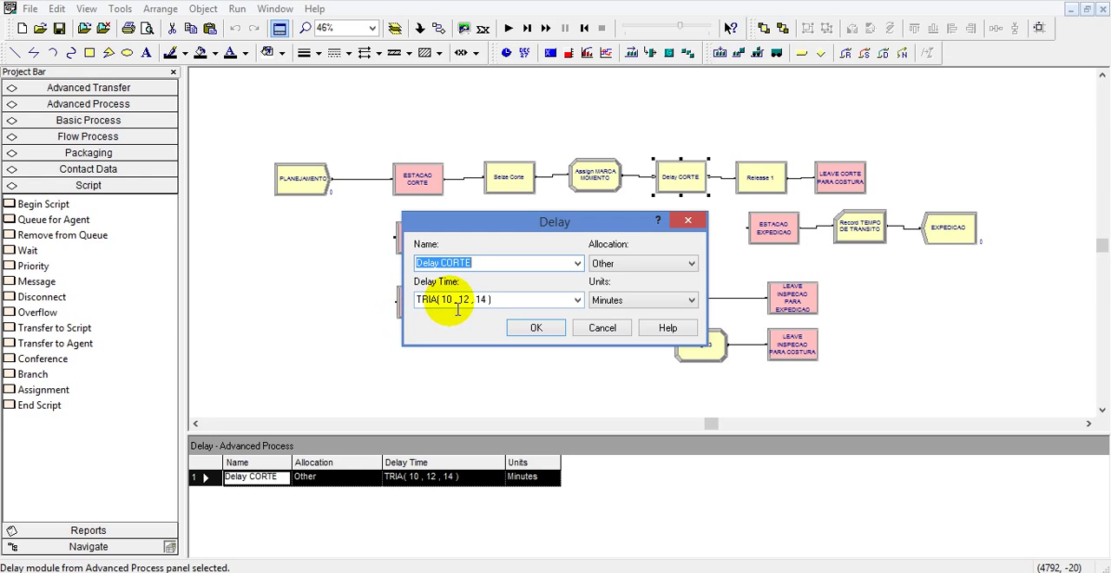
click(536, 327)
double_click(761, 179)
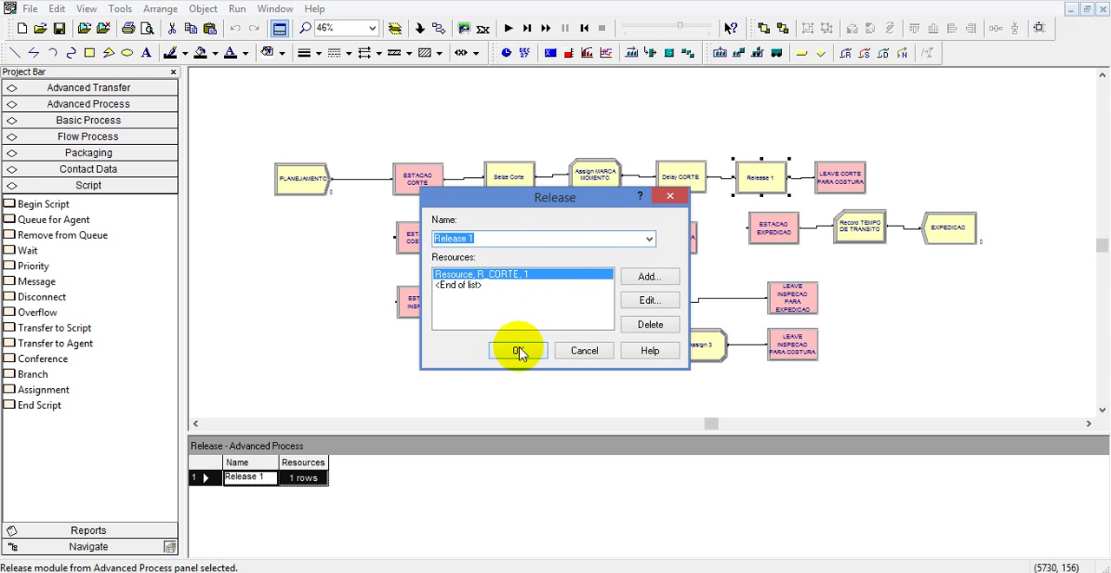
click(524, 352)
Recheck the Delay CORTE settings and the resource freed by the Release 1 module.
click(668, 178)
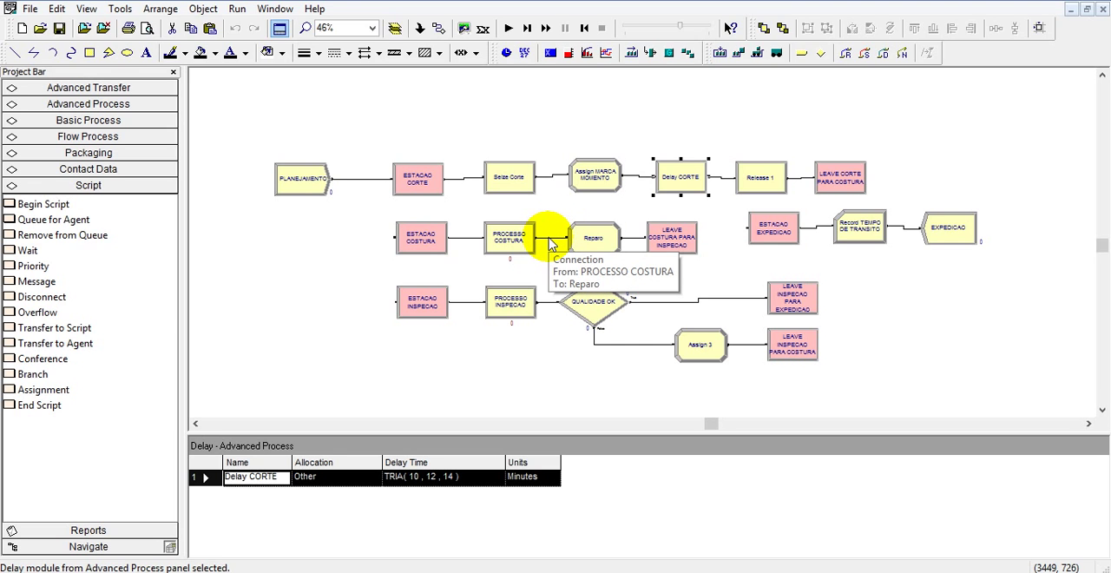
double_click(688, 176)
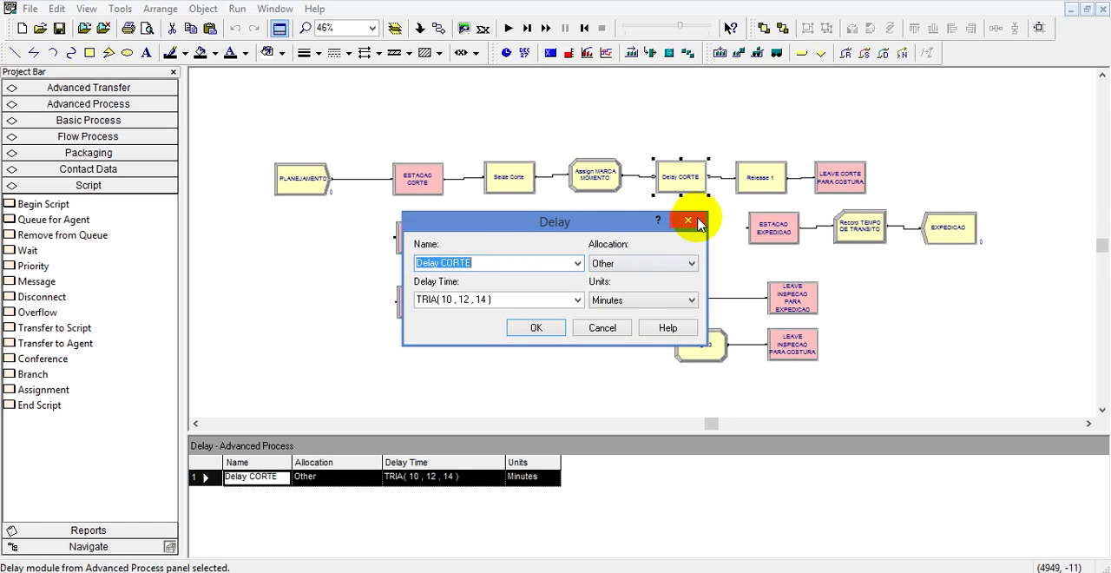
click(703, 224)
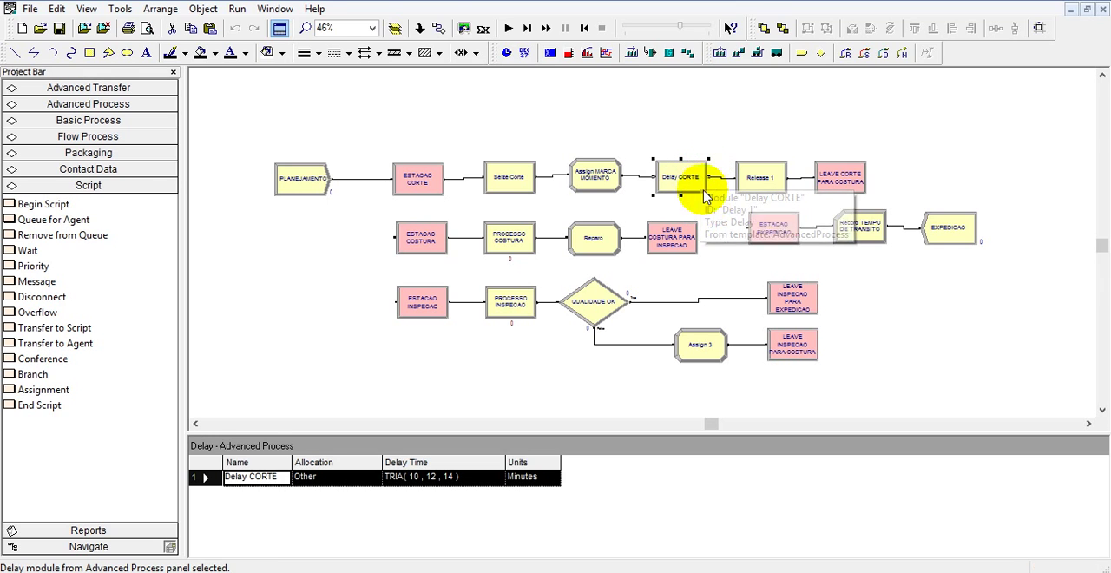
double_click(766, 175)
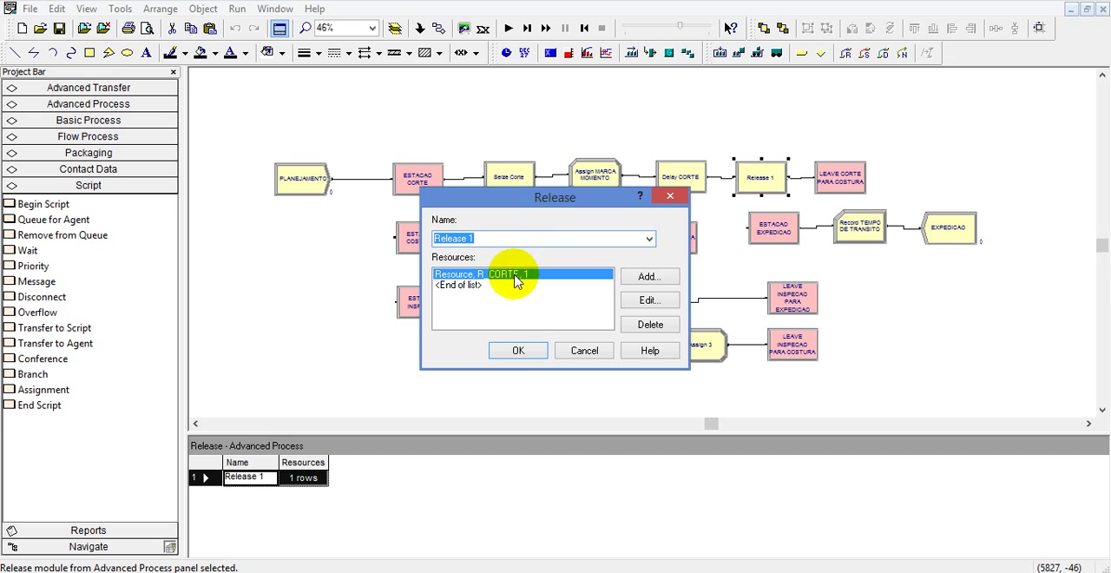
click(518, 350)
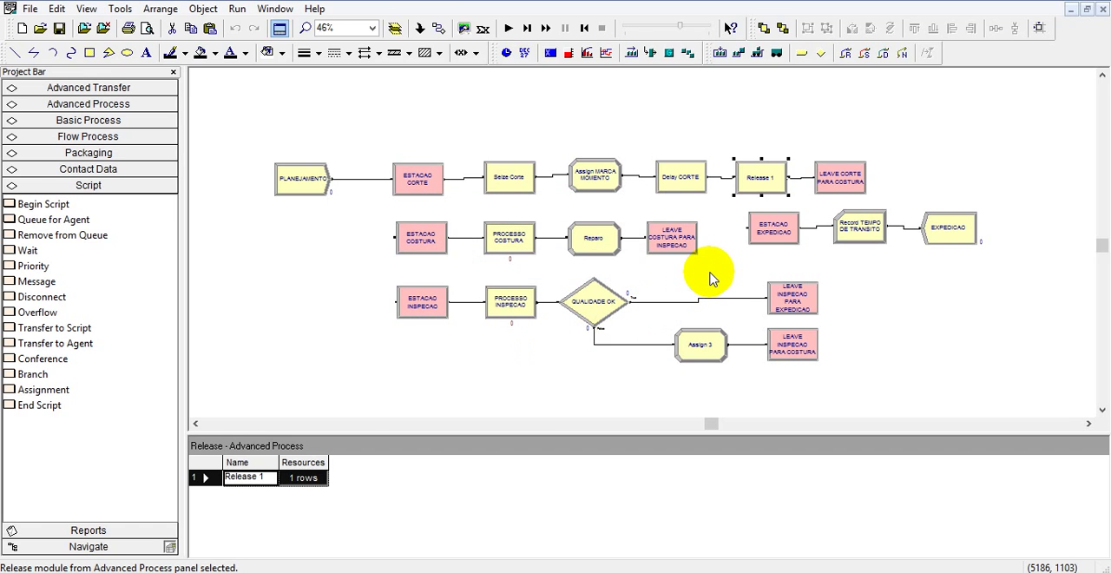
Review the T0 attribute assignment with value TNOW in the Assign MARCA MOMENTO module, and close its settings.
scroll(707, 278, down, 2)
scroll(710, 278, up, 2)
click(597, 171)
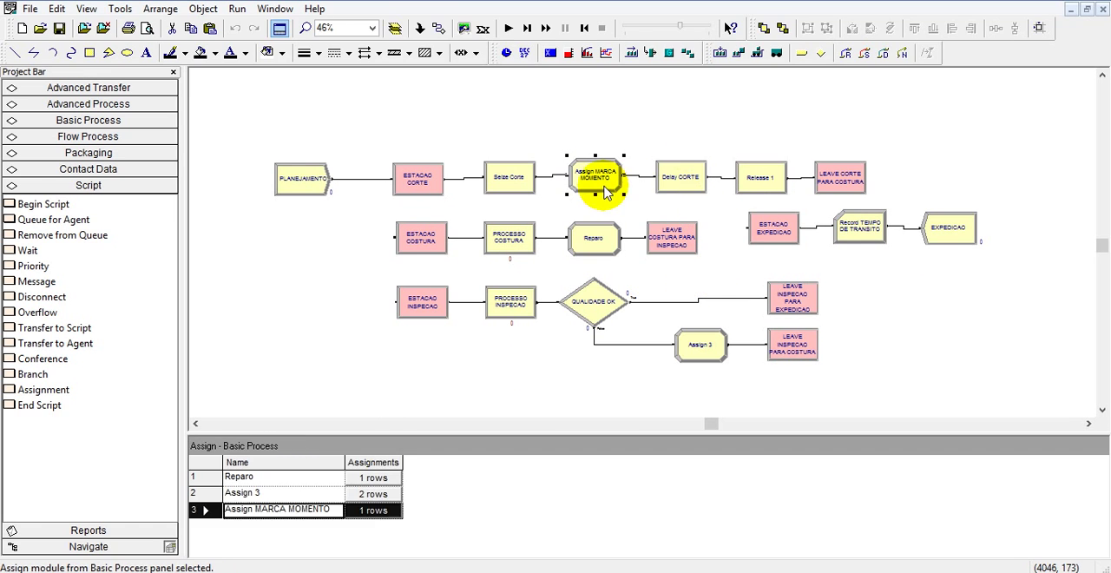
double_click(607, 178)
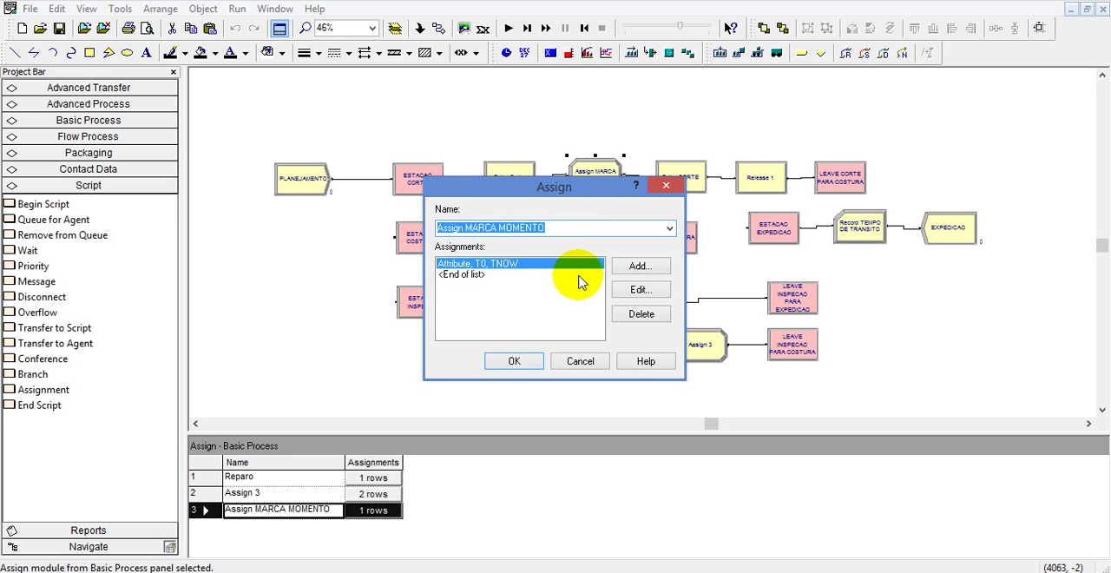
click(647, 293)
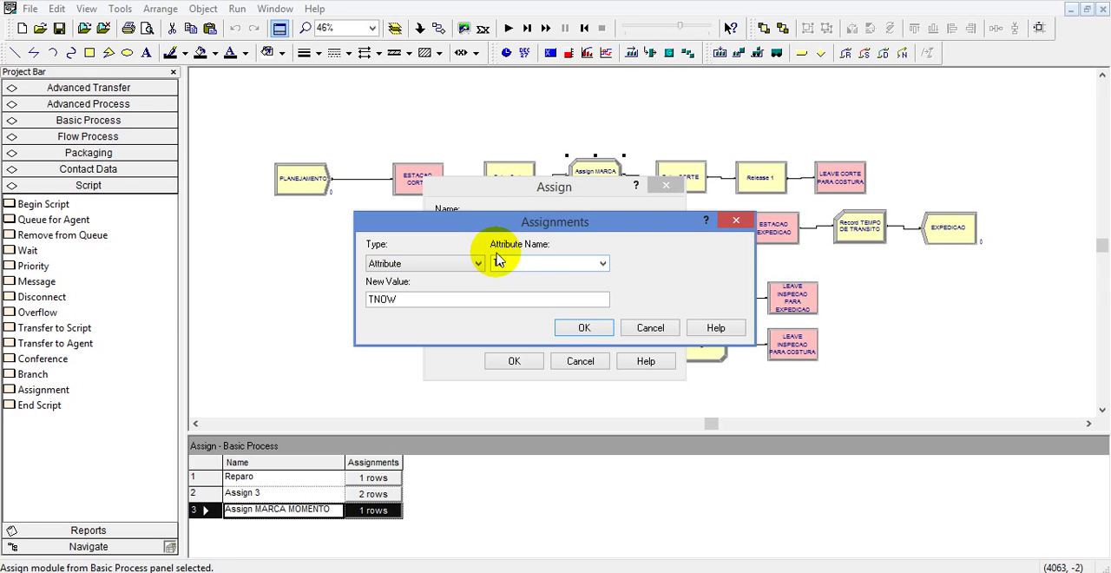
text(T0)
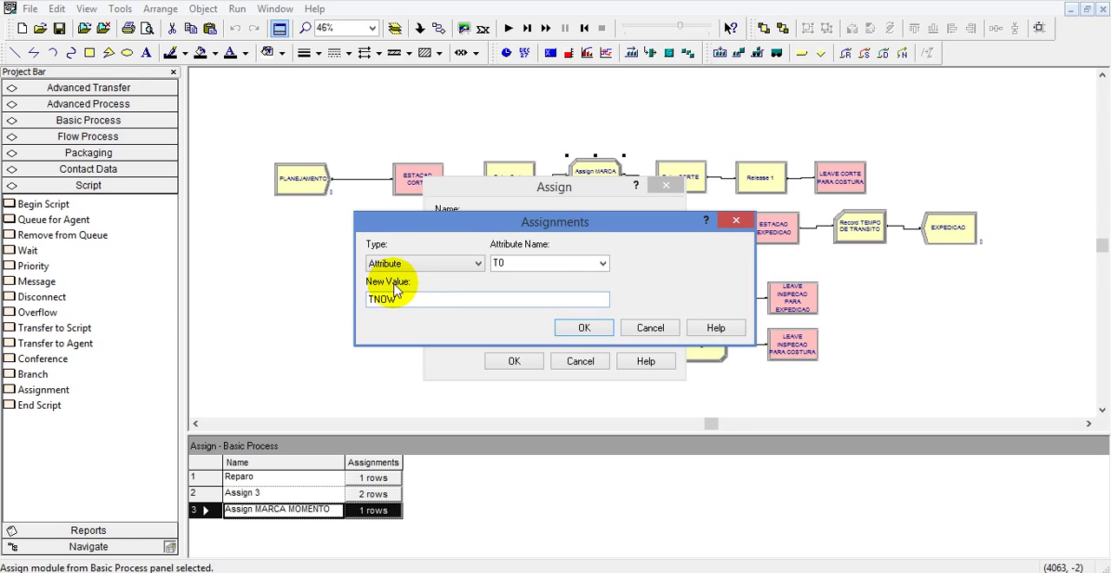
click(584, 330)
click(514, 361)
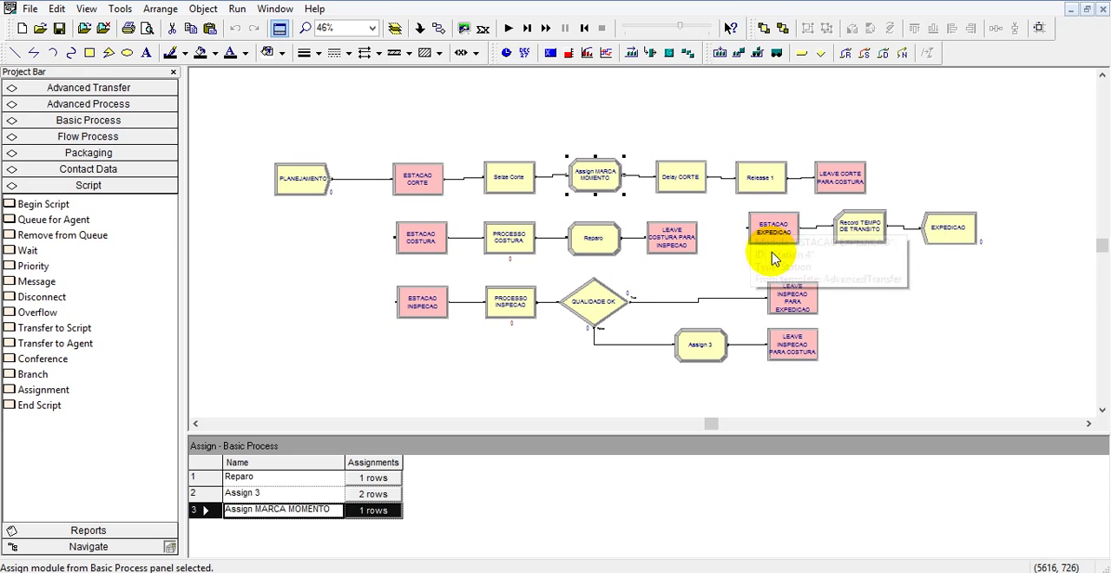
Review the type, attribute and tally name in the Record TEMPO DE TRANSITO module, and close its settings.
double_click(860, 228)
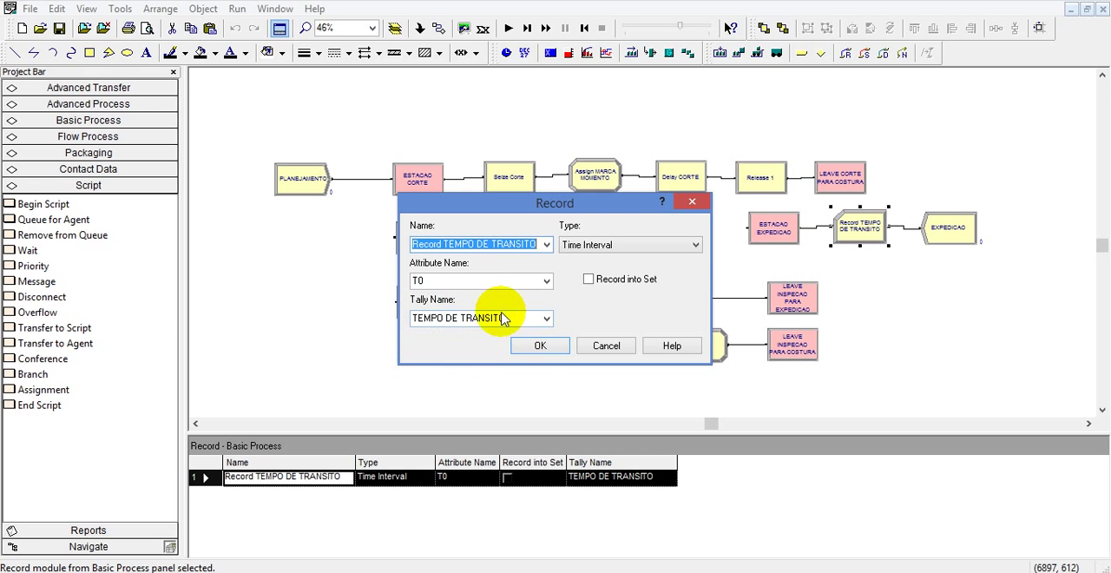
click(535, 346)
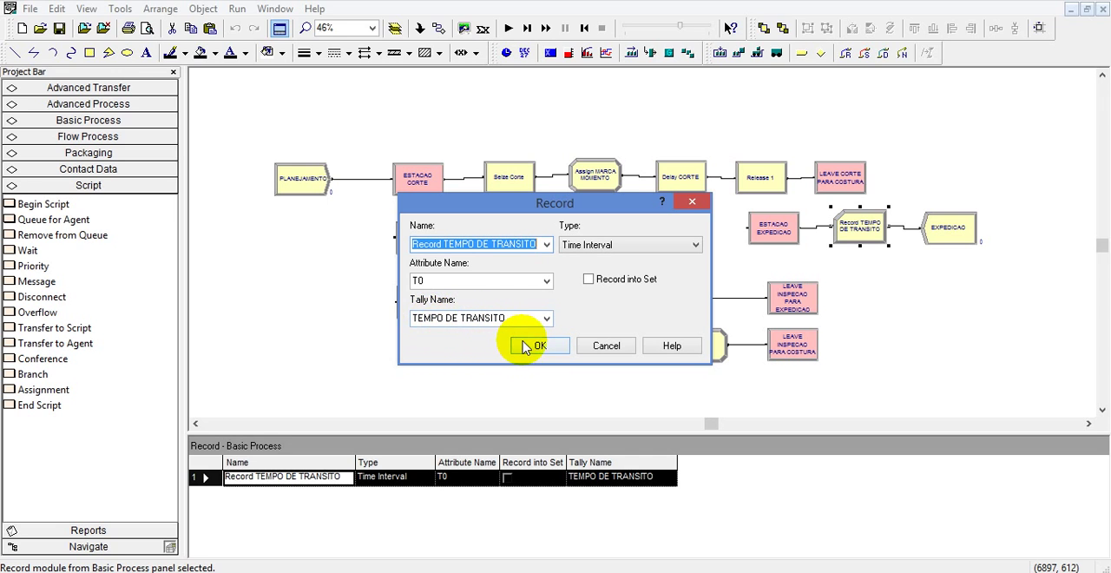
click(539, 345)
Examine the average and last transit time displays beside the plant animation, and compare them with the flowchart logic.
scroll(657, 352, down, 2)
scroll(868, 278, down, 5)
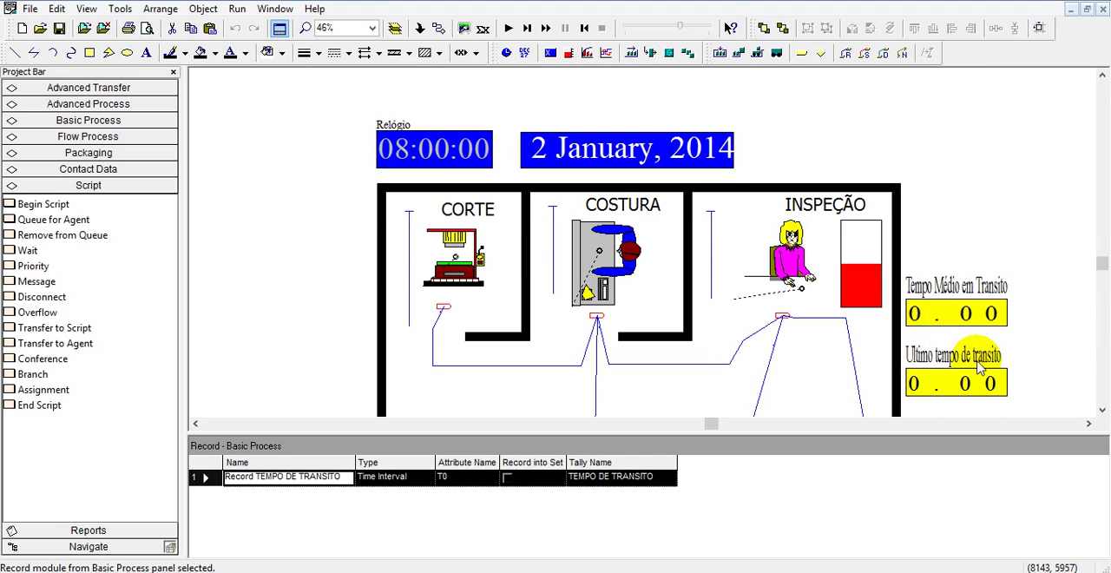
scroll(834, 191, up, 8)
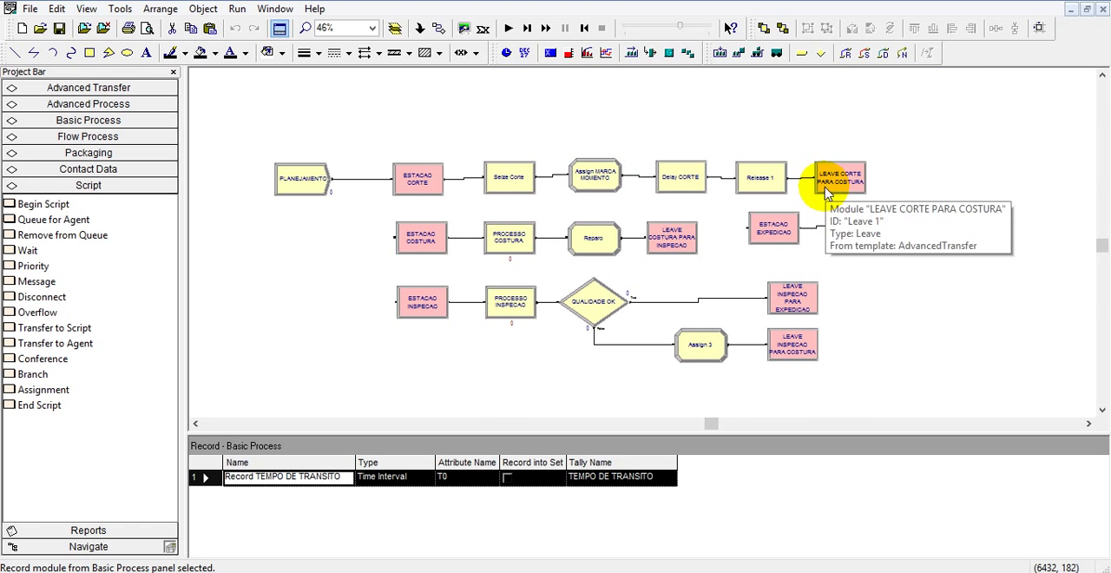
click(730, 130)
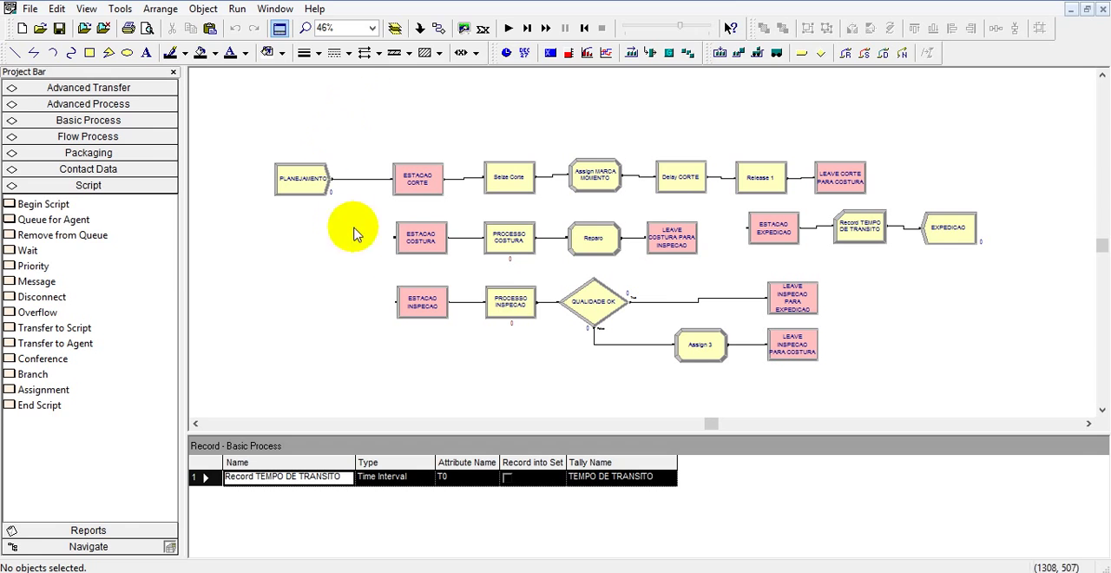
scroll(653, 289, down, 1)
scroll(653, 289, down, 5)
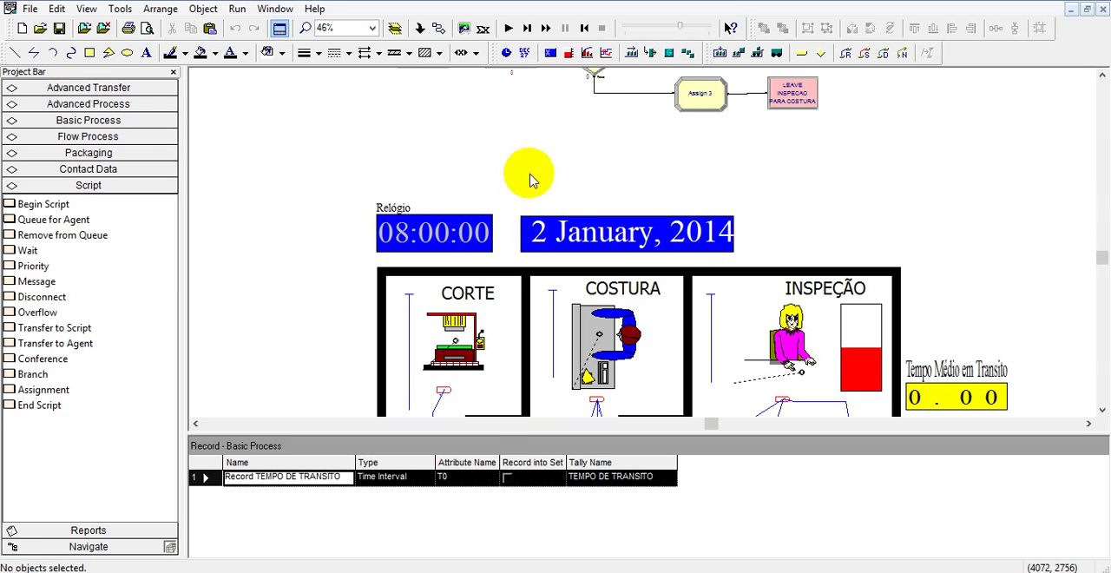
scroll(529, 179, down, 2)
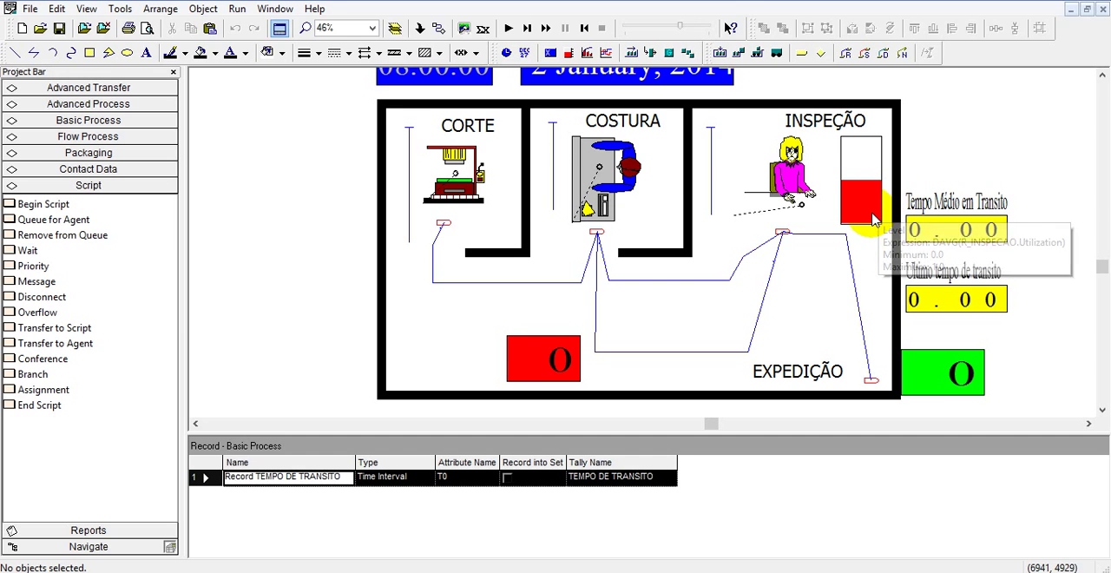
scroll(881, 252, up, 5)
scroll(877, 261, up, 4)
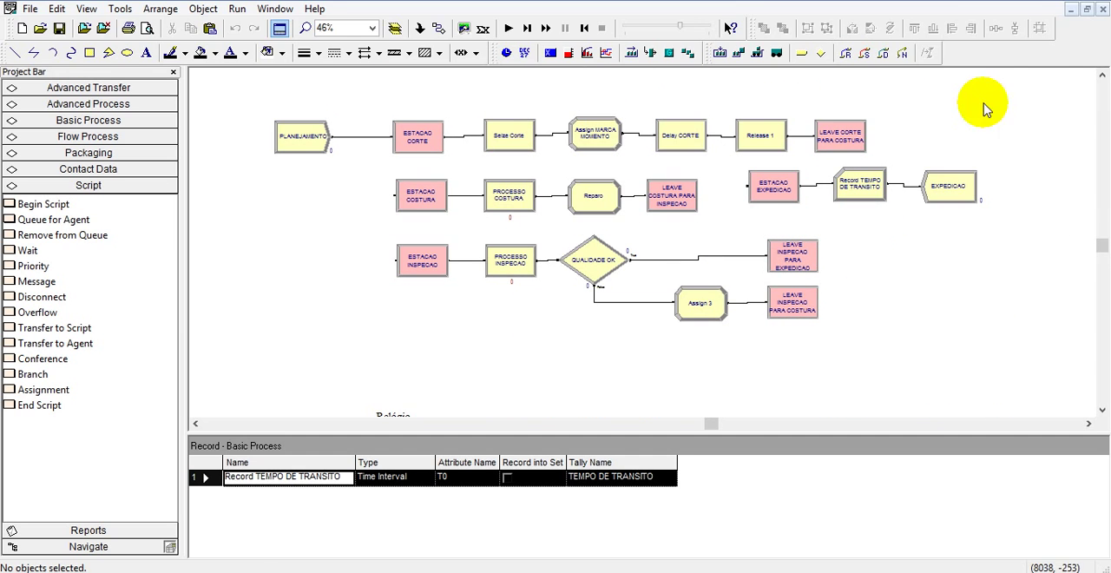
Close EX03DEMONTRAÇÃO.doe without saving, and look over the flowchart and plant animation of the remaining open model.
click(1104, 9)
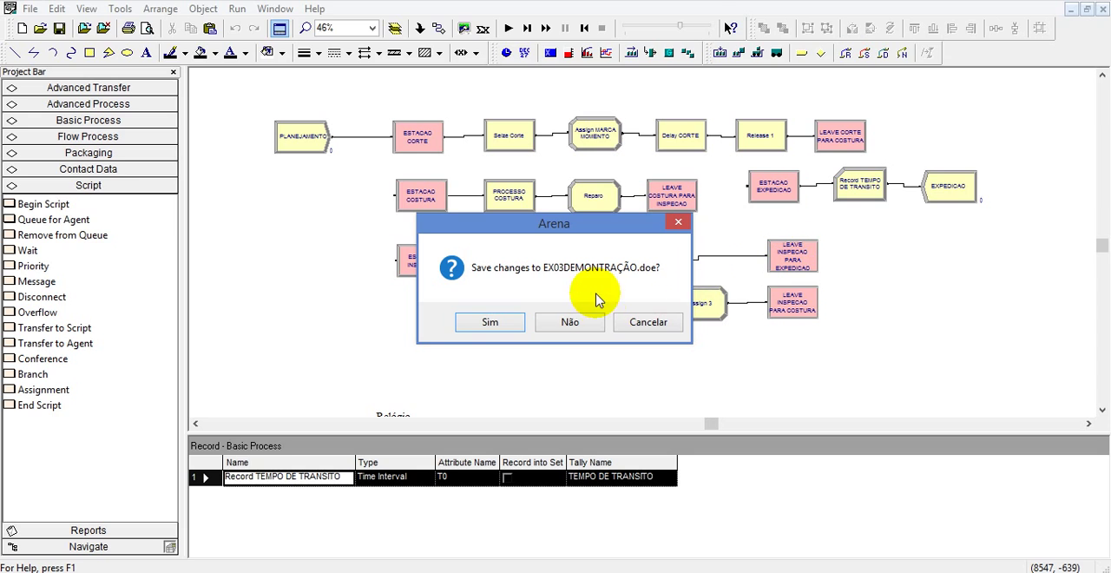
click(570, 322)
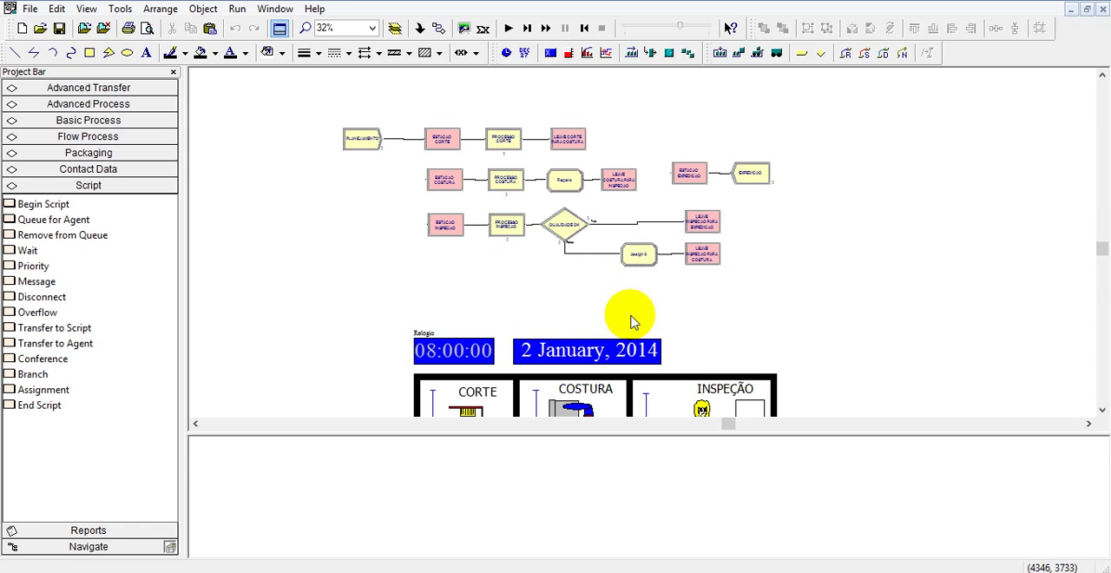
scroll(813, 219, down, 3)
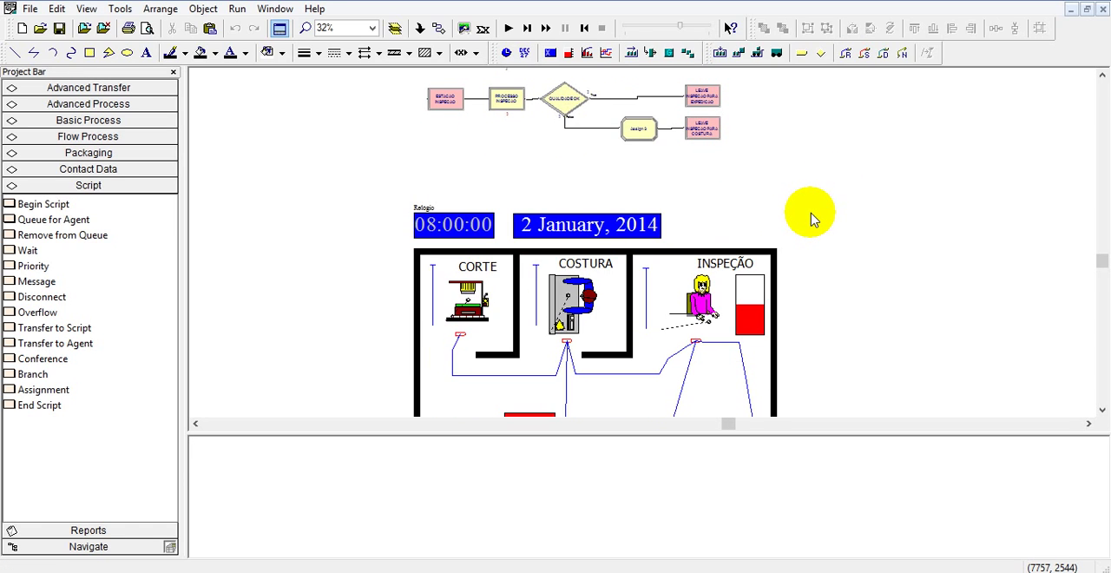
scroll(813, 219, down, 2)
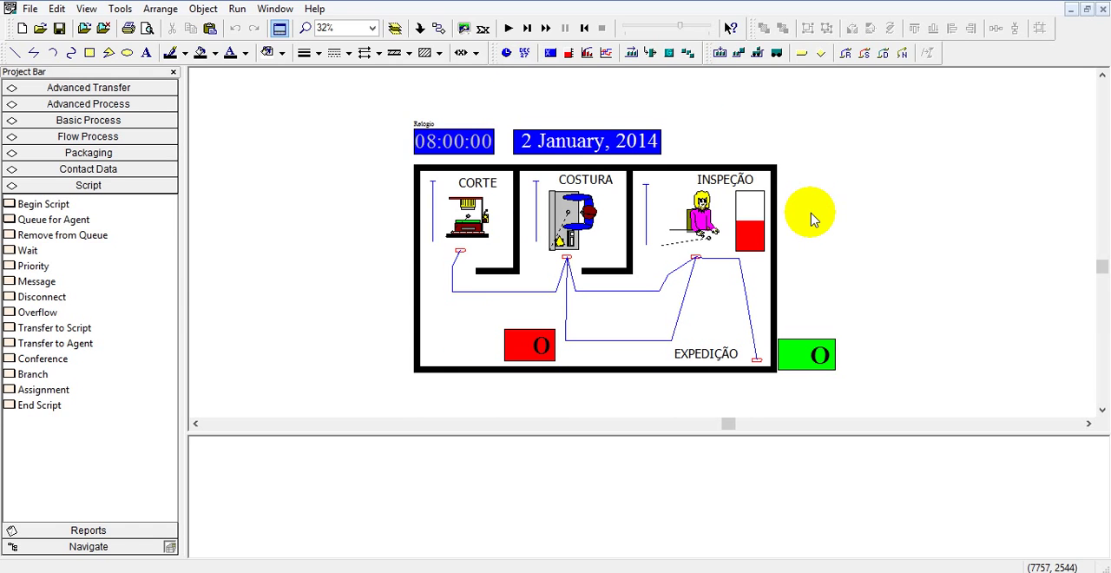
scroll(813, 219, up, 4)
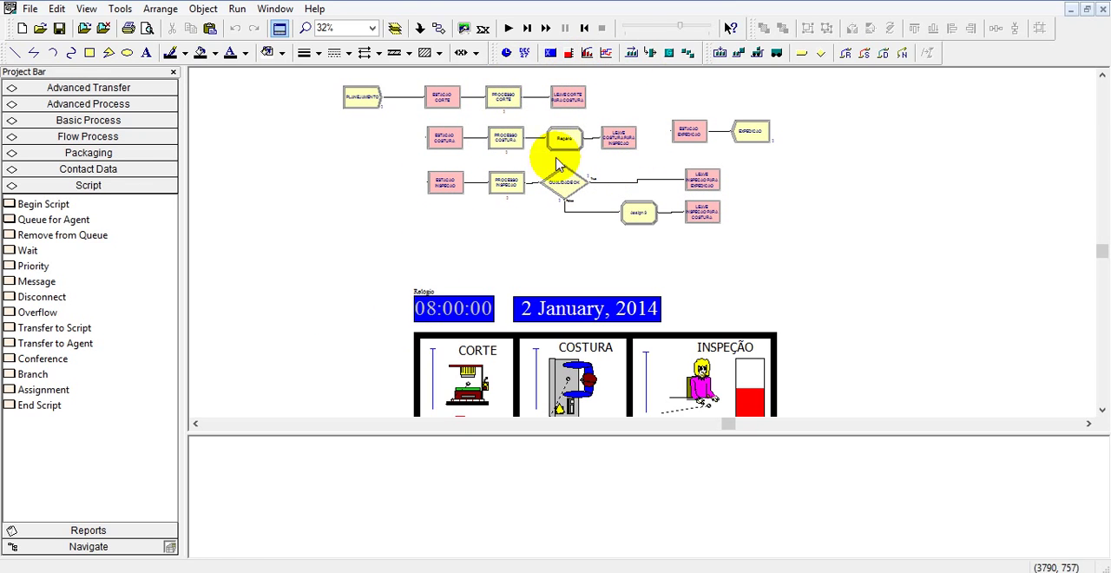
scroll(645, 209, down, 5)
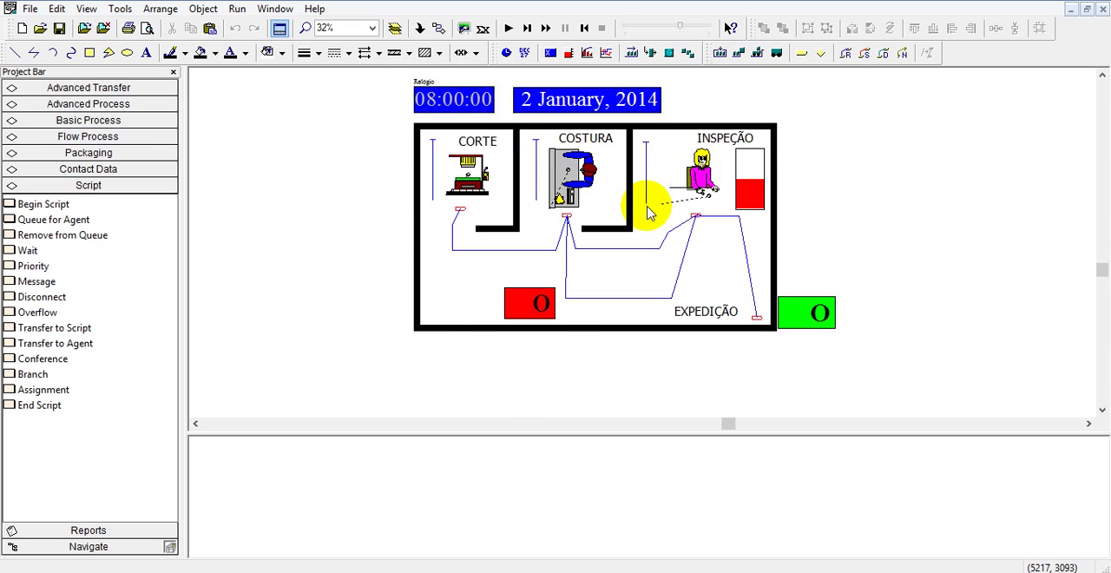
scroll(645, 210, up, 7)
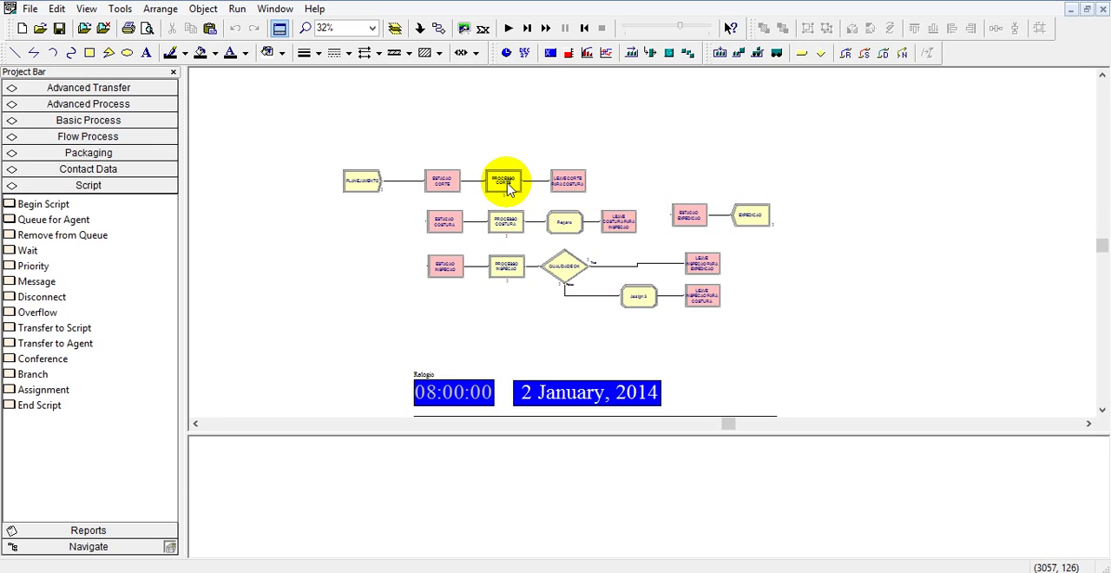
Review the action, resource and delay settings of the PROCESSO CORTE module, and close its settings.
double_click(506, 184)
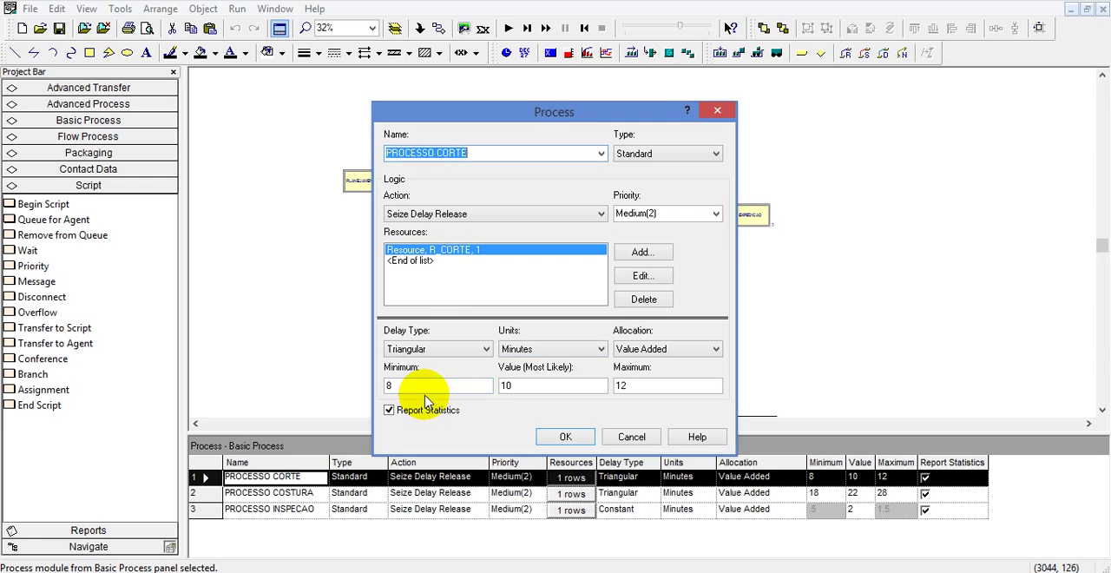
click(564, 437)
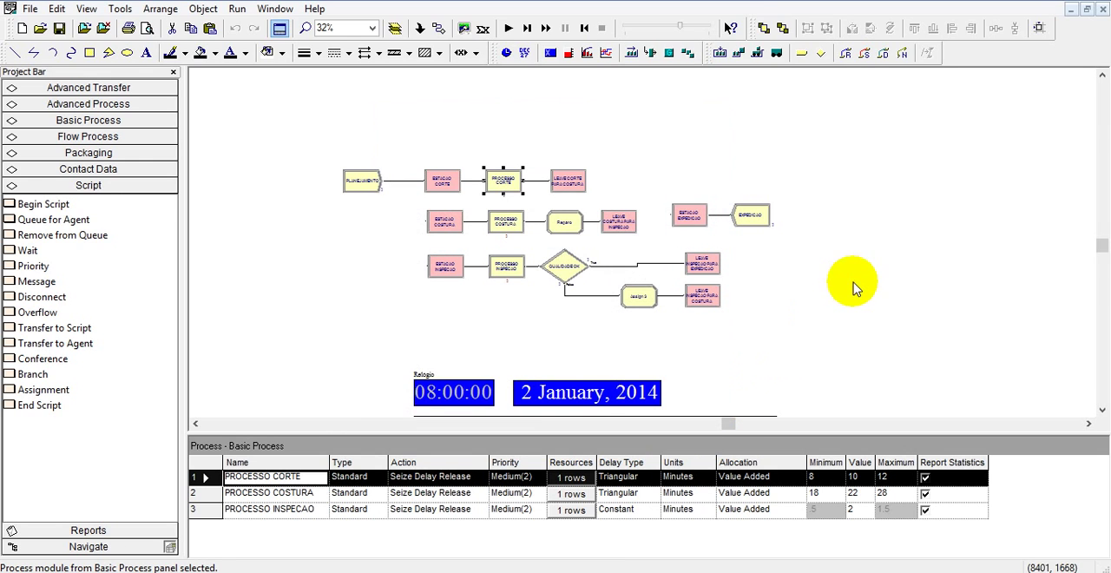
Delete the PROCESSO CORTE module and move LEAVE CORTE PARA COSTURA farther along its row, above the ESTACAO EXPEDICAO line.
click(857, 286)
click(507, 186)
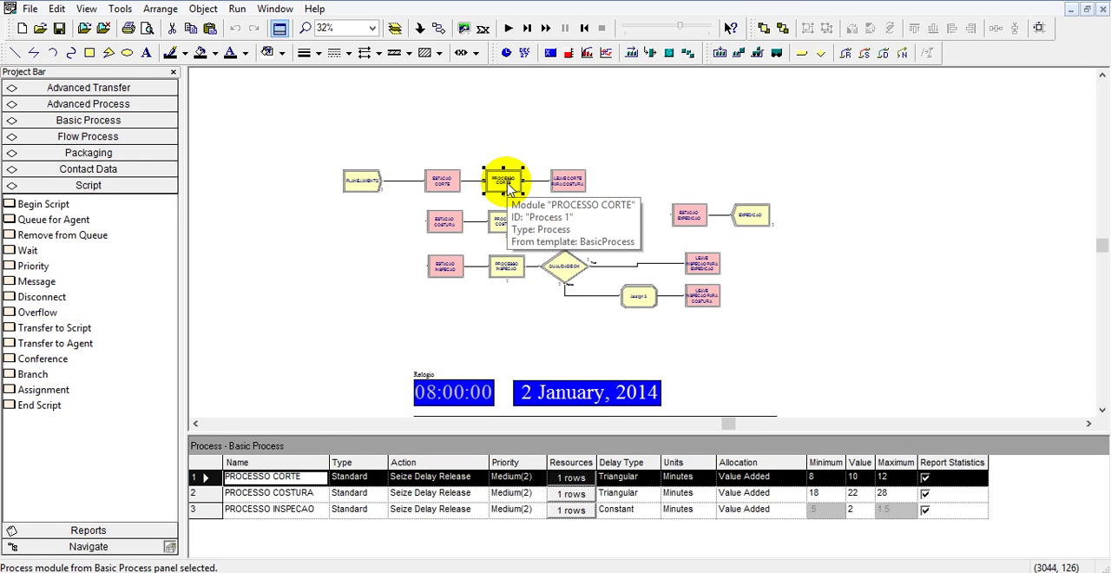
key(Delete)
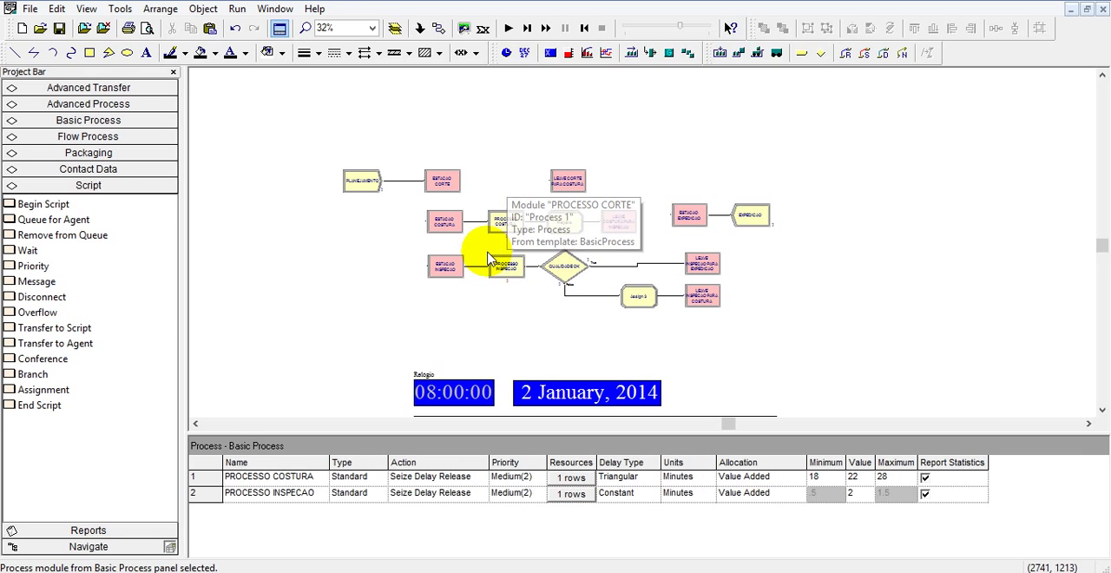
click(573, 183)
drag(574, 183, 738, 179)
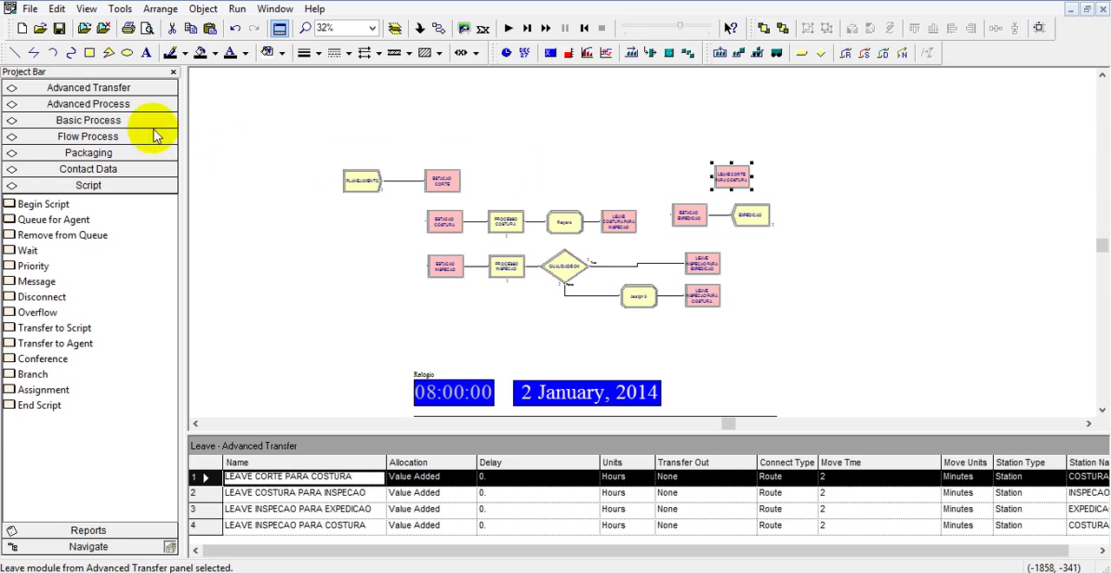
Place a Seize module after ESTACAO CORTE and an Assign module linked directly after it.
click(130, 103)
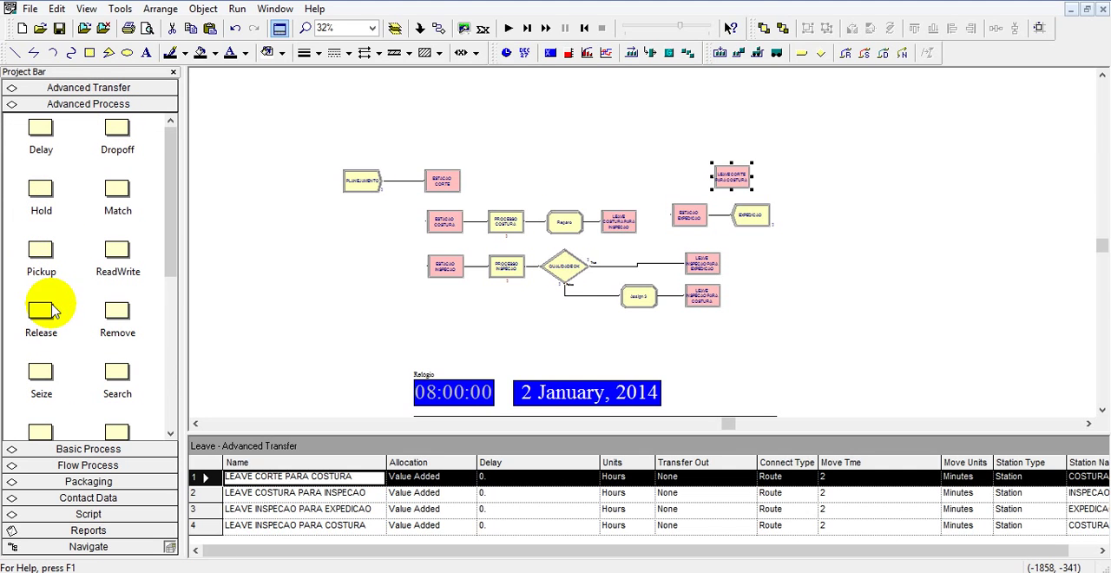
drag(41, 374, 520, 136)
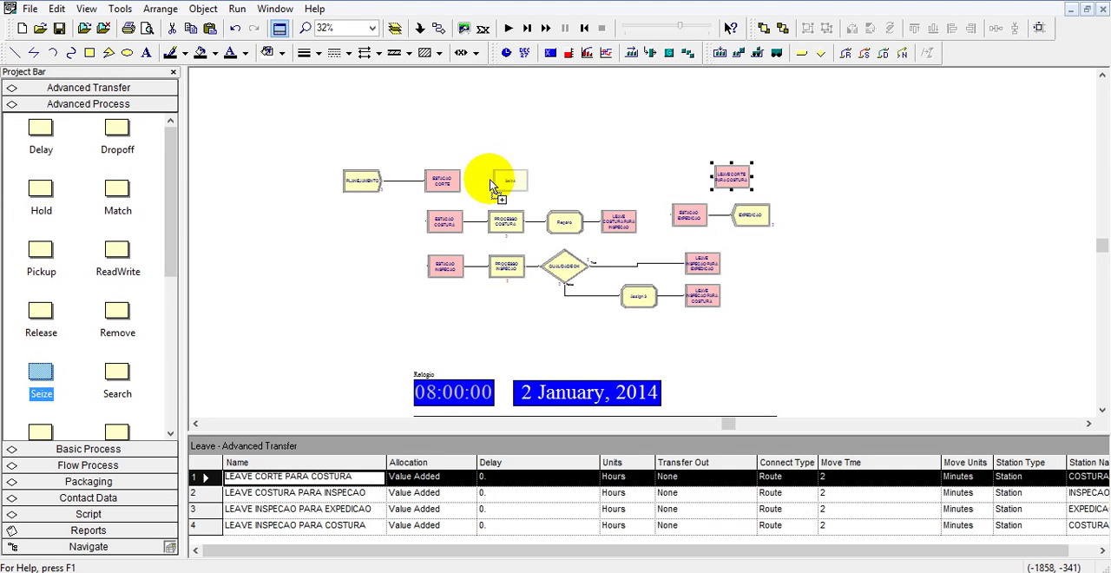
drag(496, 191, 497, 189)
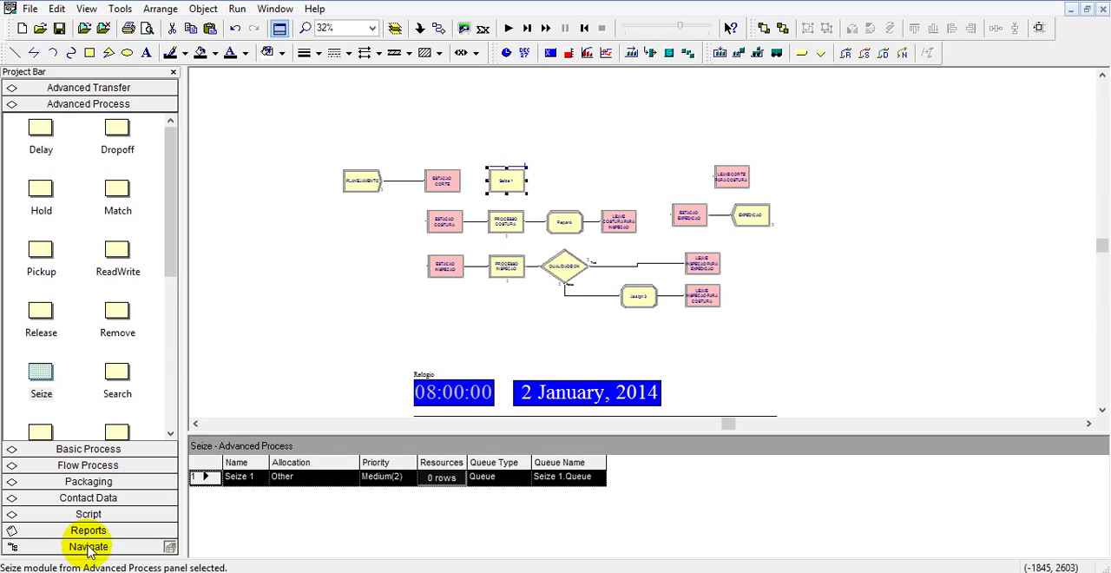
click(90, 449)
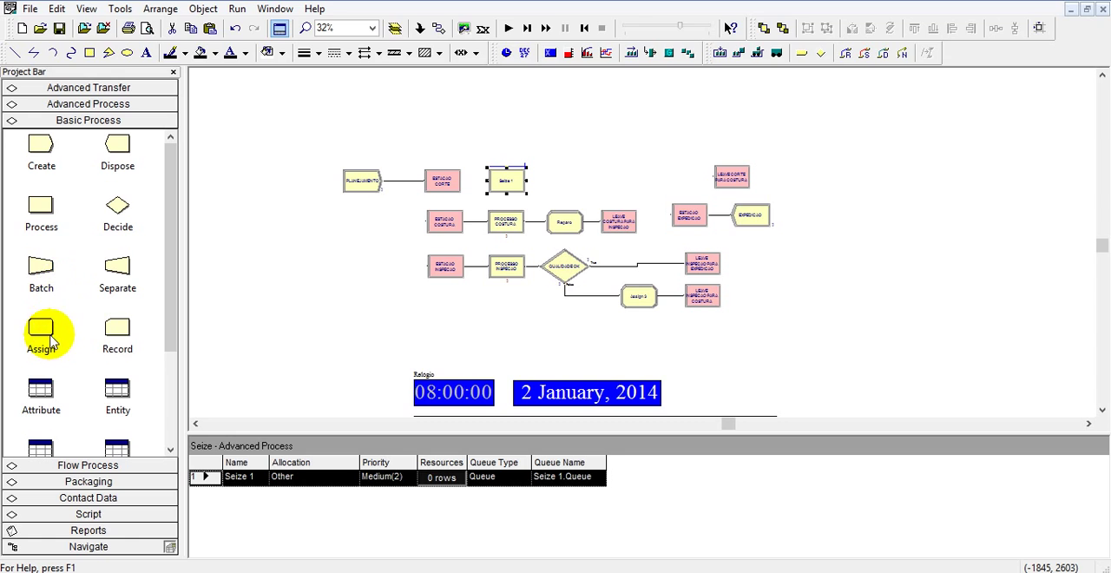
drag(52, 334, 547, 185)
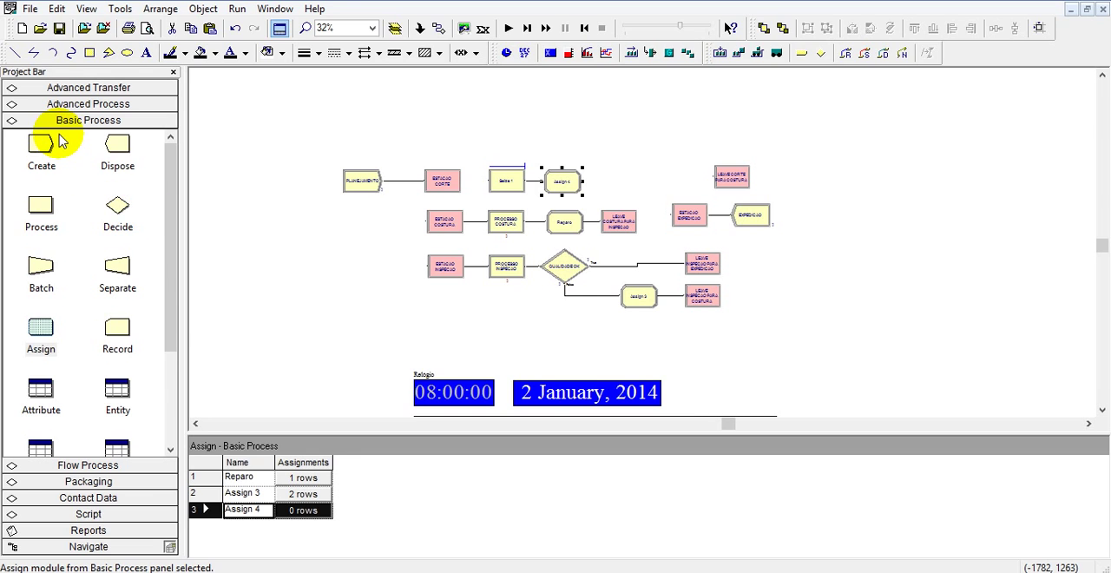
Add a Delay module linked after the new Assign, and place a Release module between it and LEAVE CORTE PARA COSTURA.
click(70, 104)
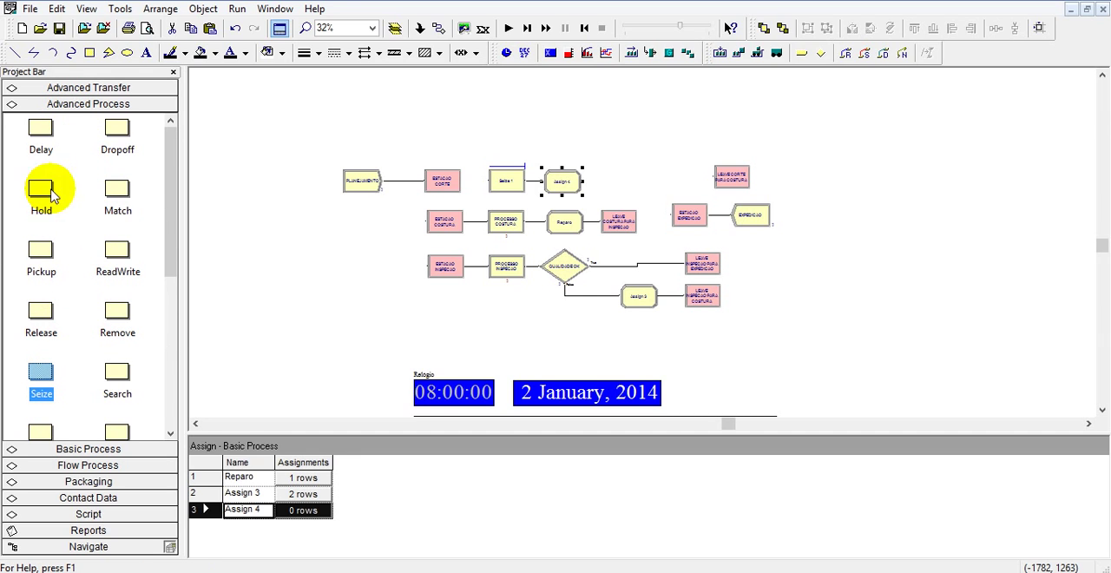
drag(41, 131, 597, 181)
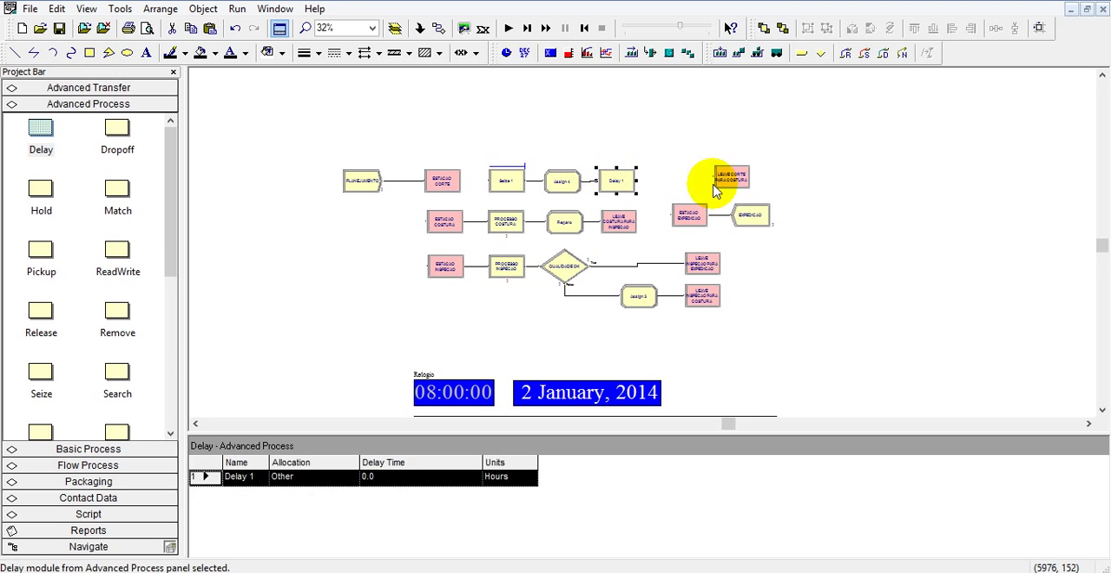
click(760, 195)
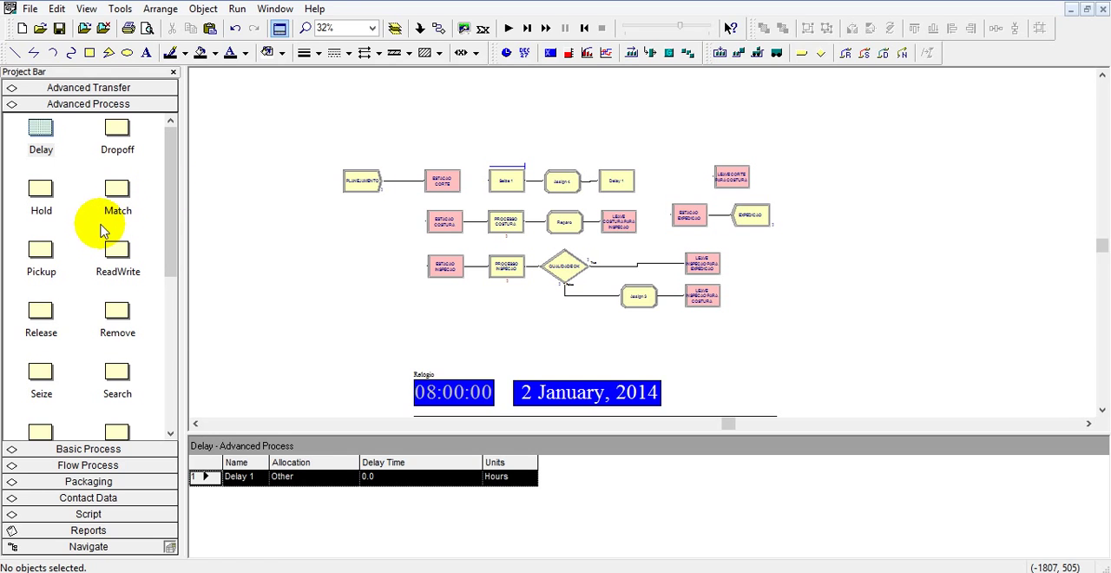
drag(43, 322, 651, 181)
click(836, 199)
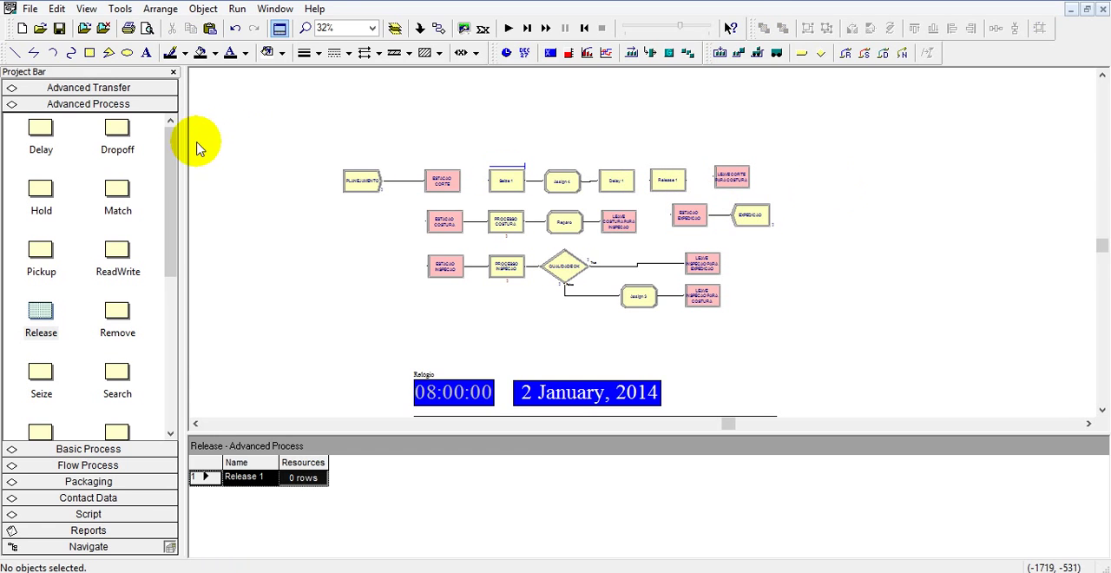
Check which resources are defined in the model's Resource data table.
click(107, 453)
drag(174, 211, 174, 285)
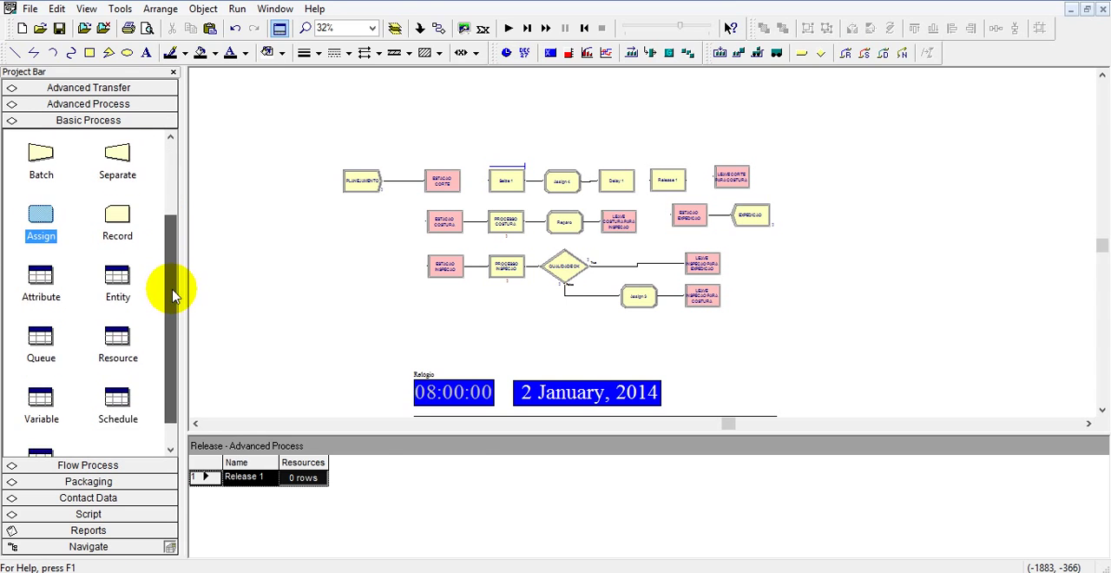
click(120, 345)
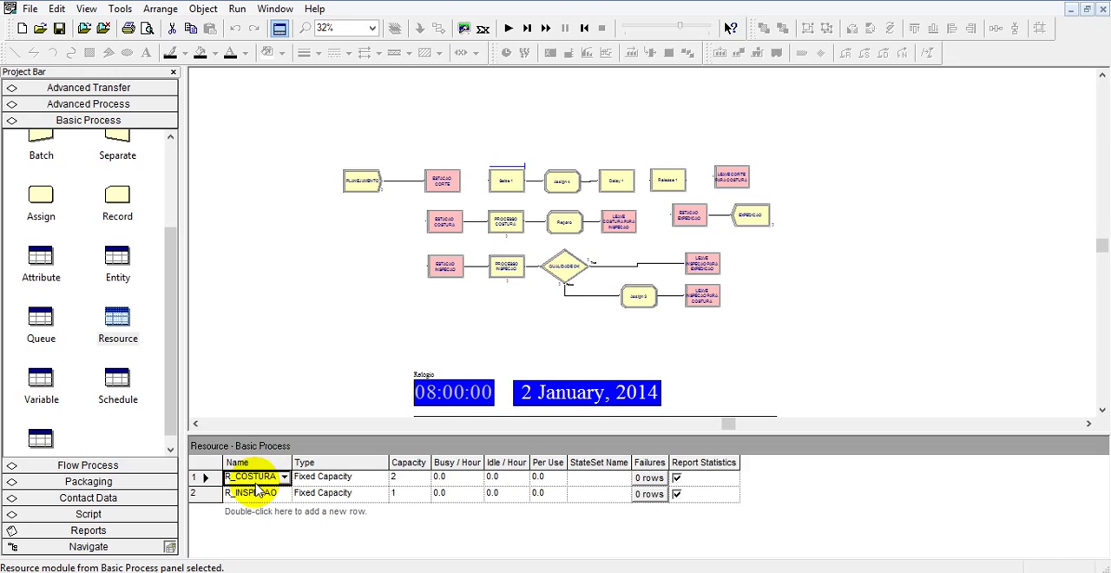
click(434, 99)
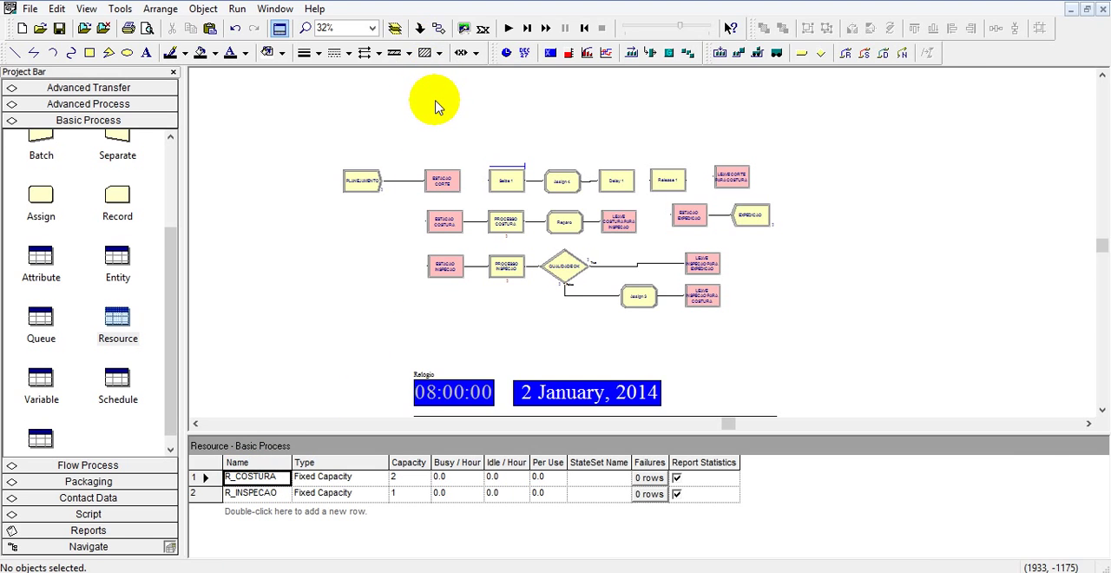
Connect ESTACAO CORTE to the Seize module, Delay to Release, and Release to LEAVE CORTE PARA COSTURA.
click(441, 33)
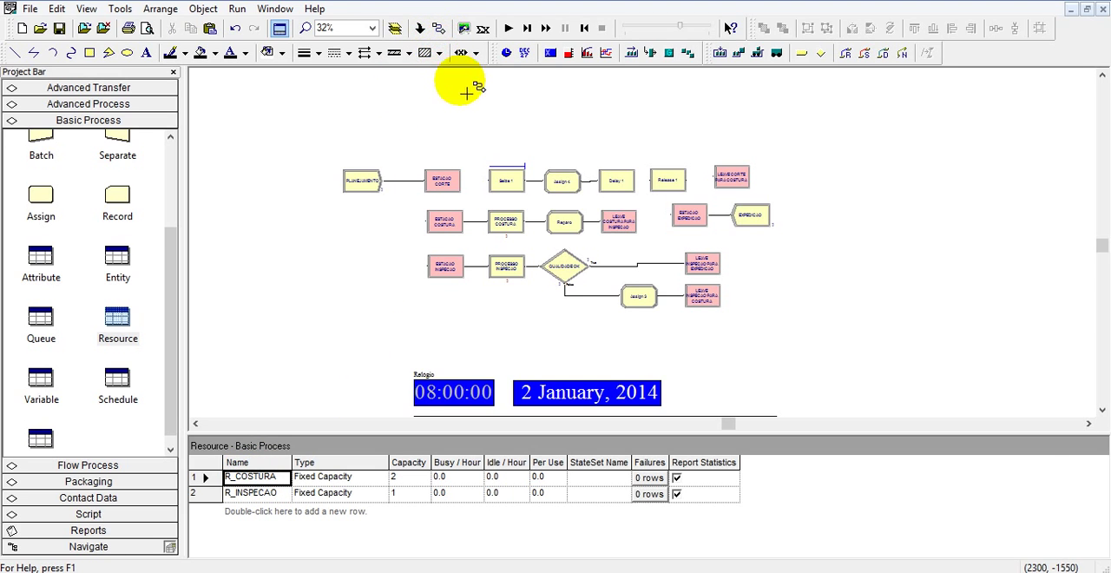
click(497, 185)
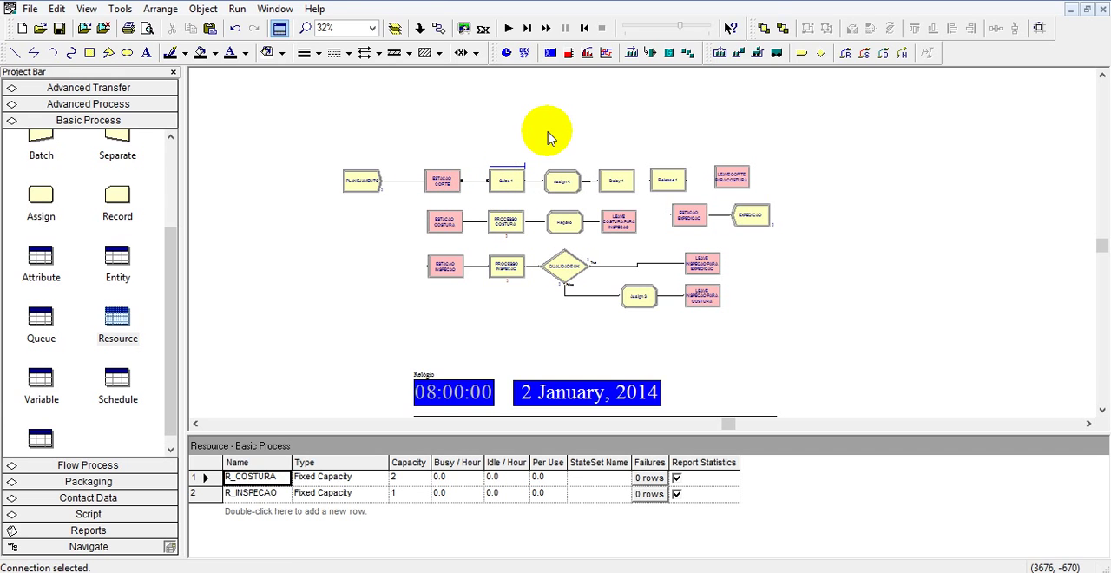
click(439, 29)
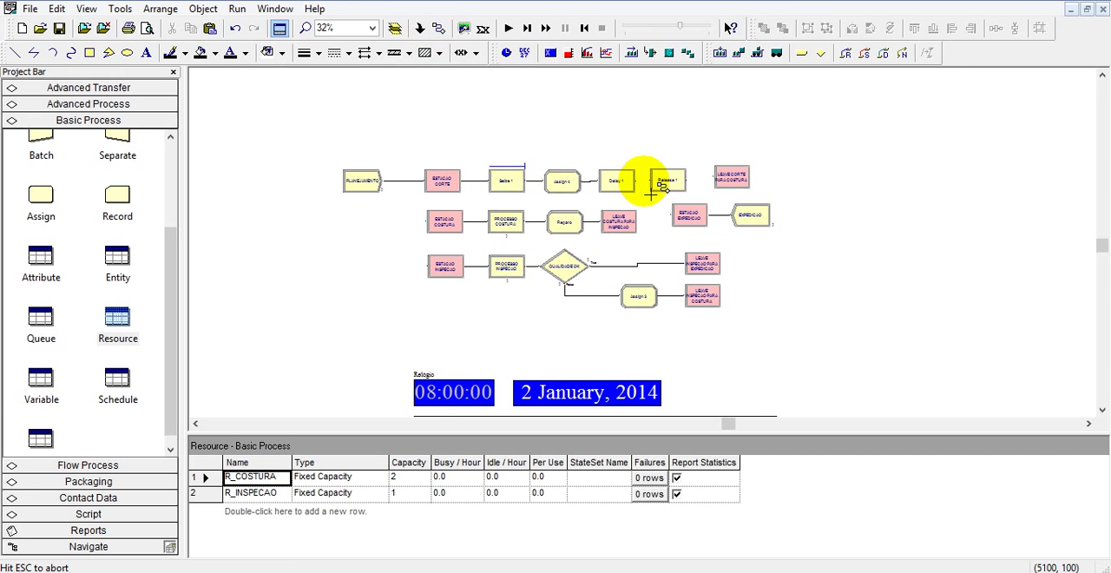
click(439, 28)
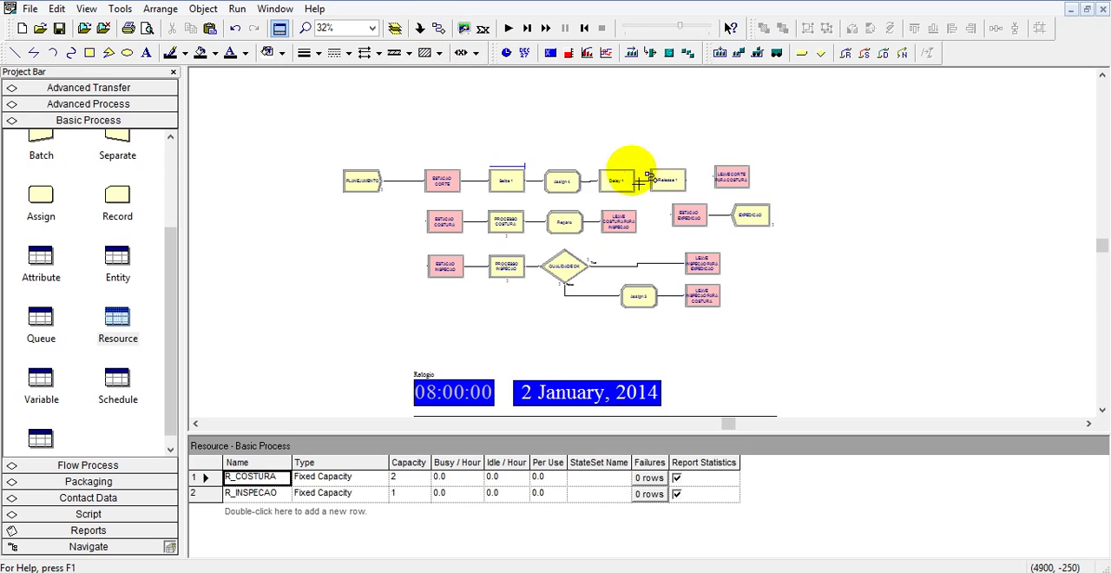
click(686, 181)
click(713, 178)
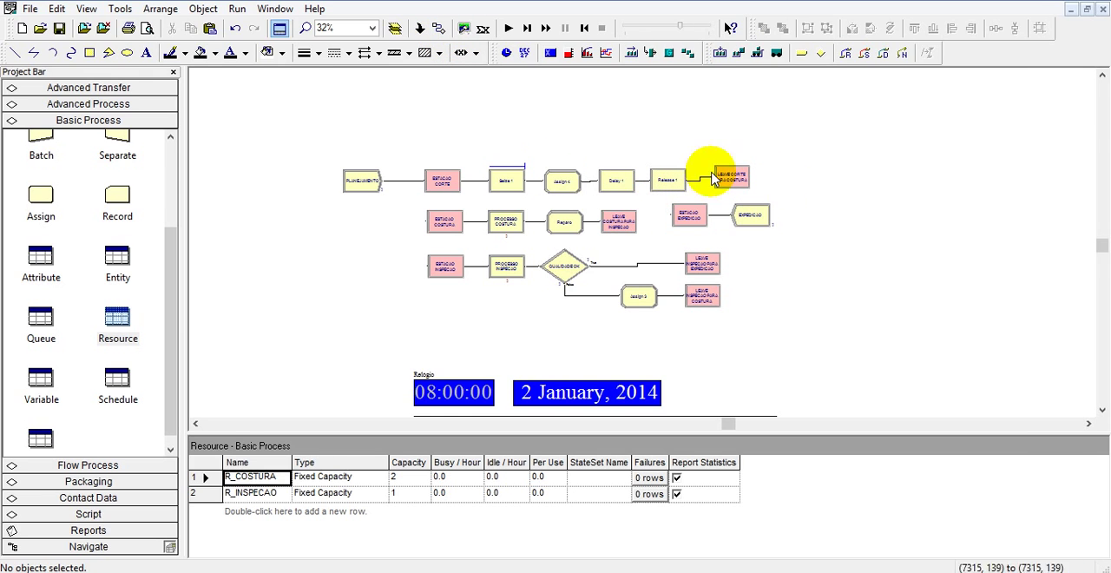
Rename the Seize module as Seize CORTE and add resource R_CORTE with quantity 1 to it.
double_click(495, 180)
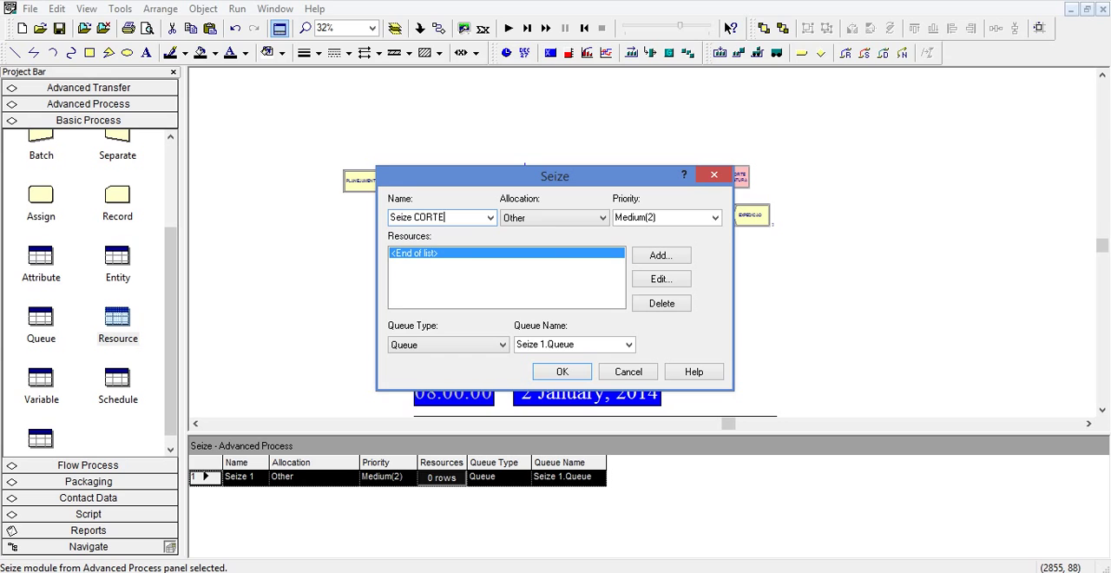
click(660, 255)
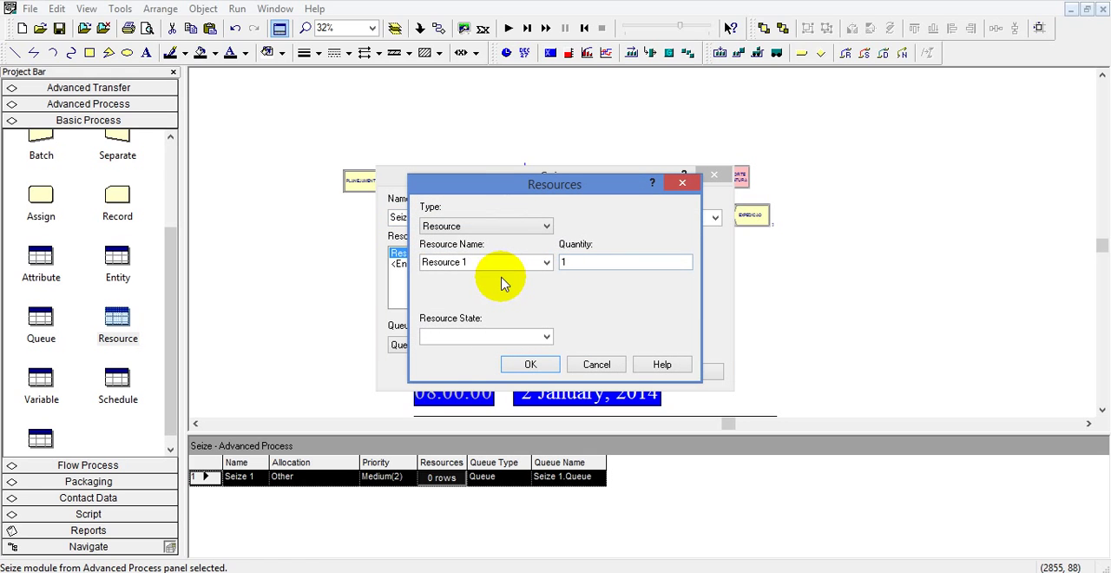
text(R_CORTE)
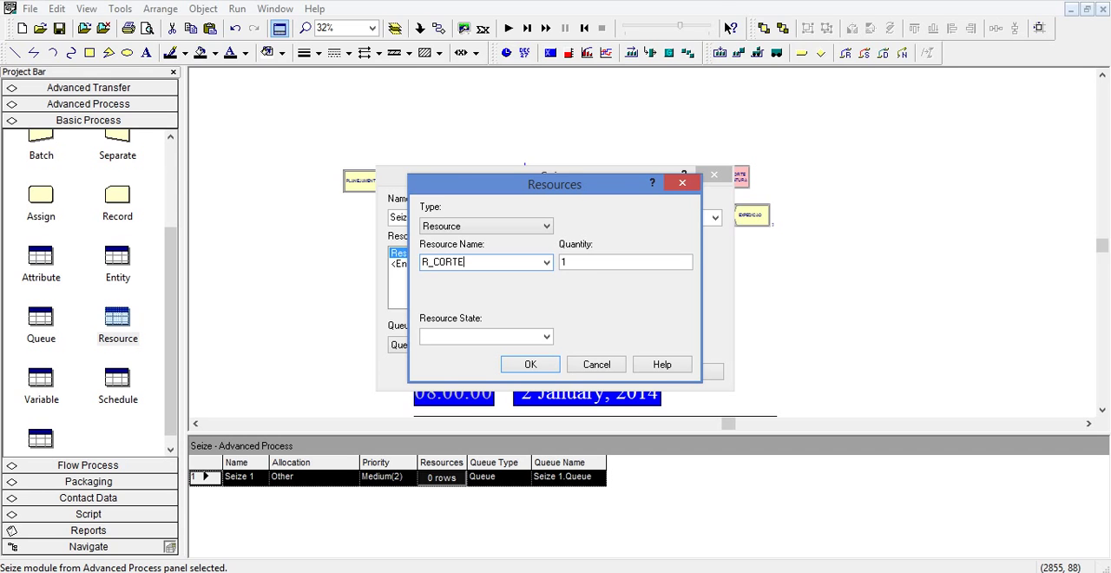
click(530, 365)
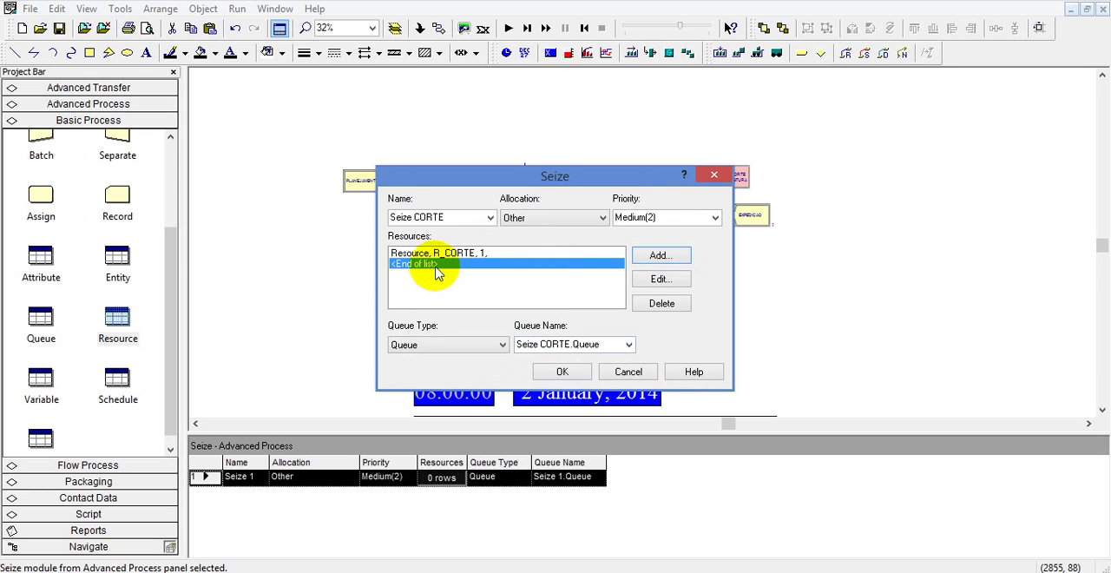
Set the Seize CORTE queue name to PROCESSO CORTE.Queue and accept the module settings.
click(529, 344)
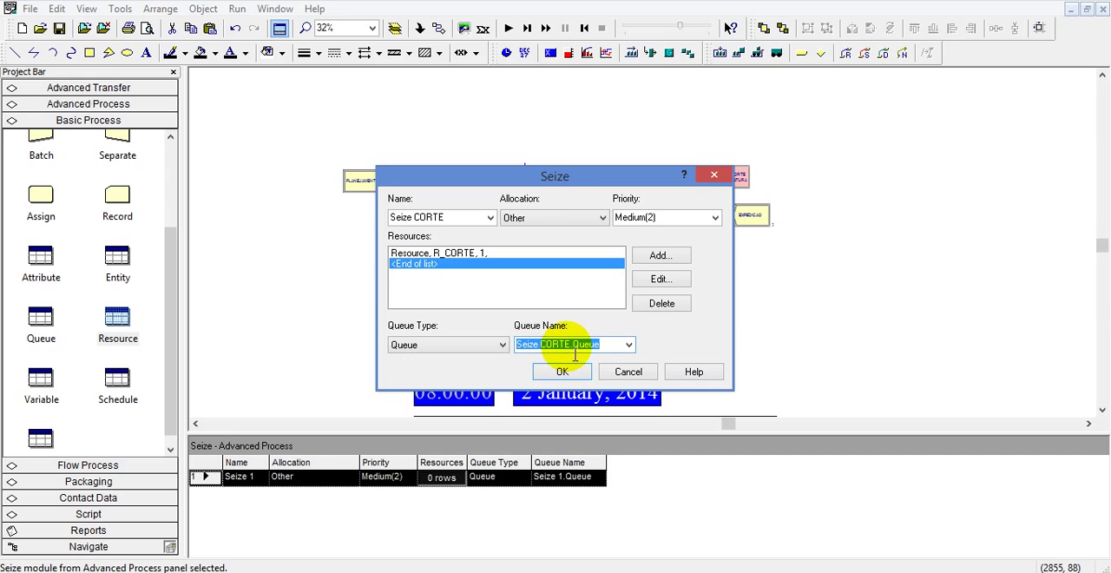
drag(573, 354, 480, 356)
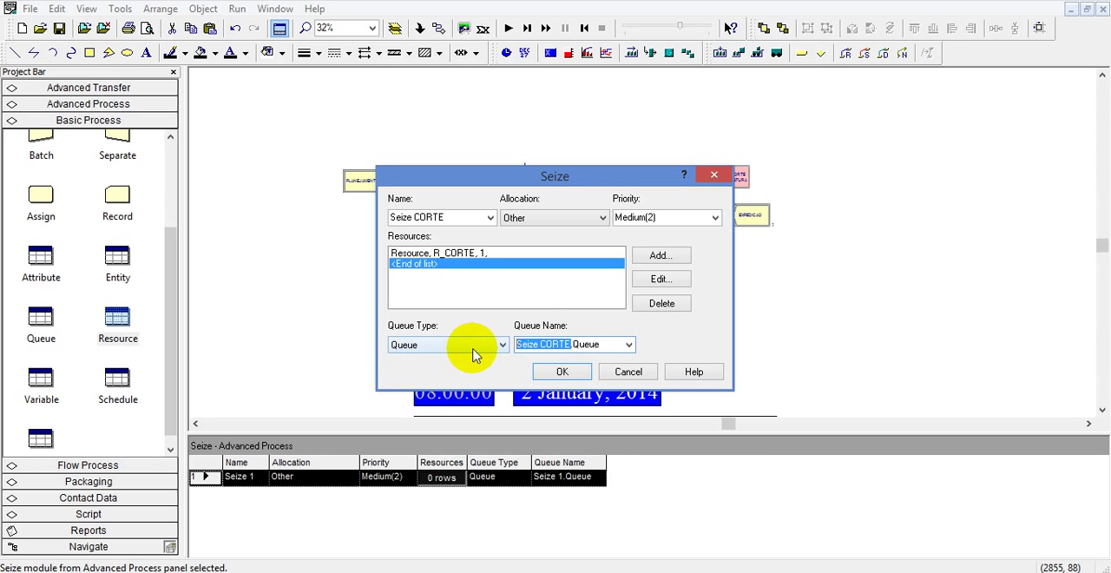
text(PROCESSO)
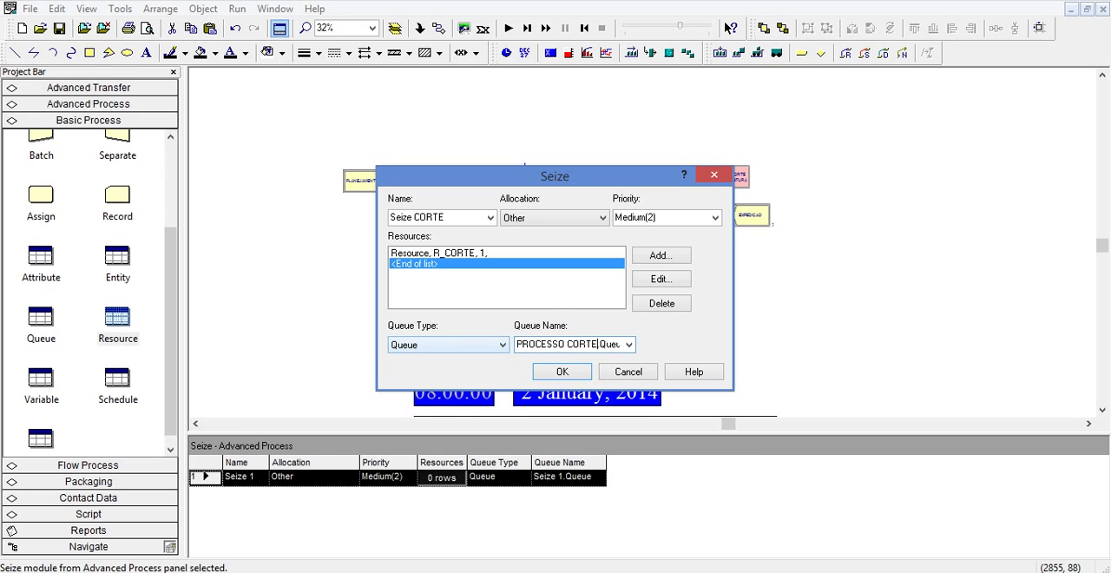
click(562, 372)
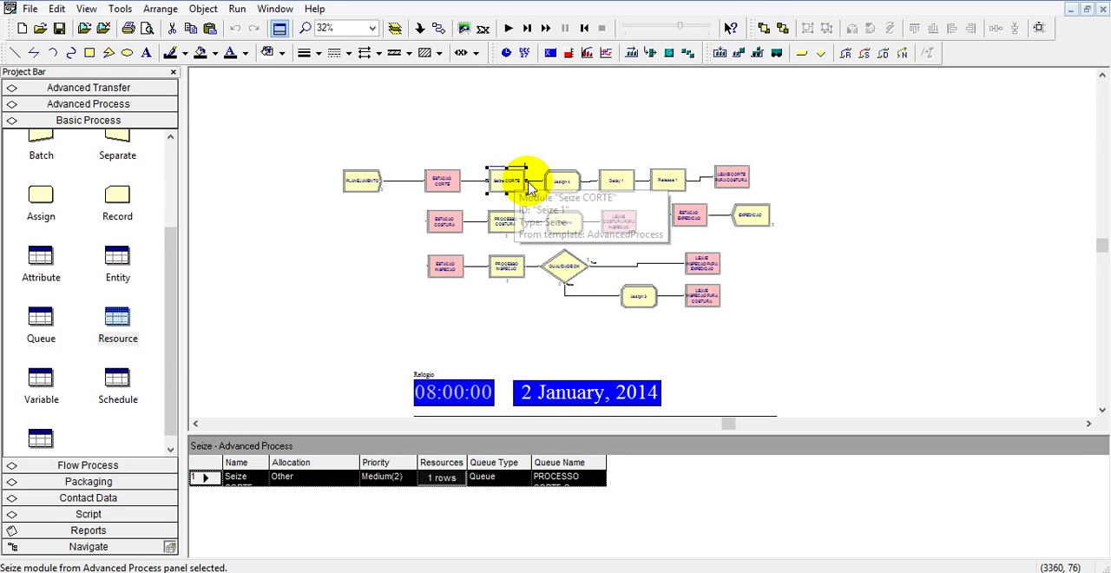
Rename the Assign module that follows Seize CORTE as Assign MARCA TEMPO.
double_click(565, 181)
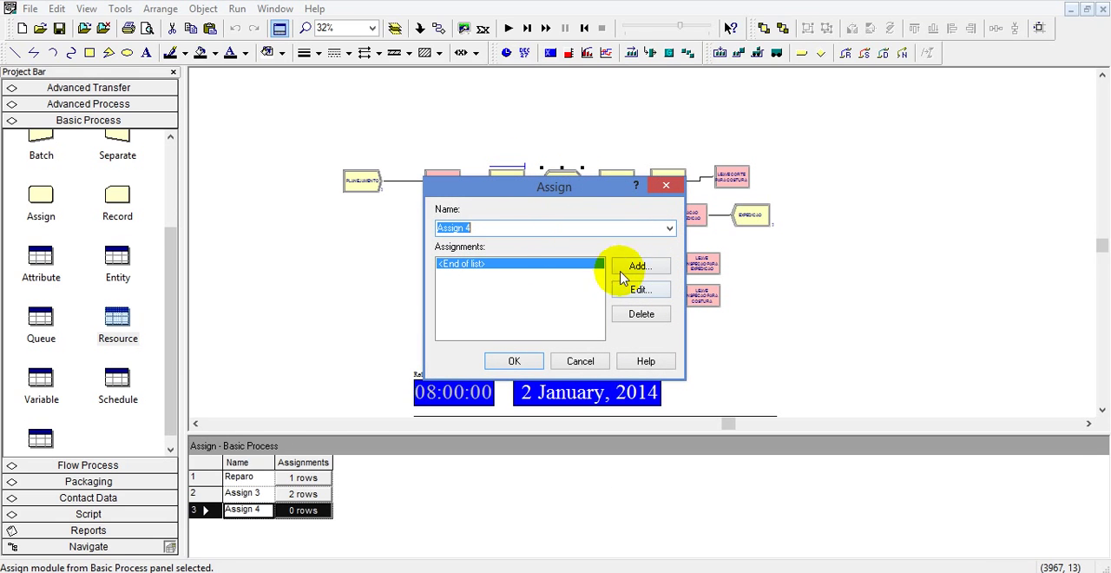
click(557, 230)
key(shift+Left)
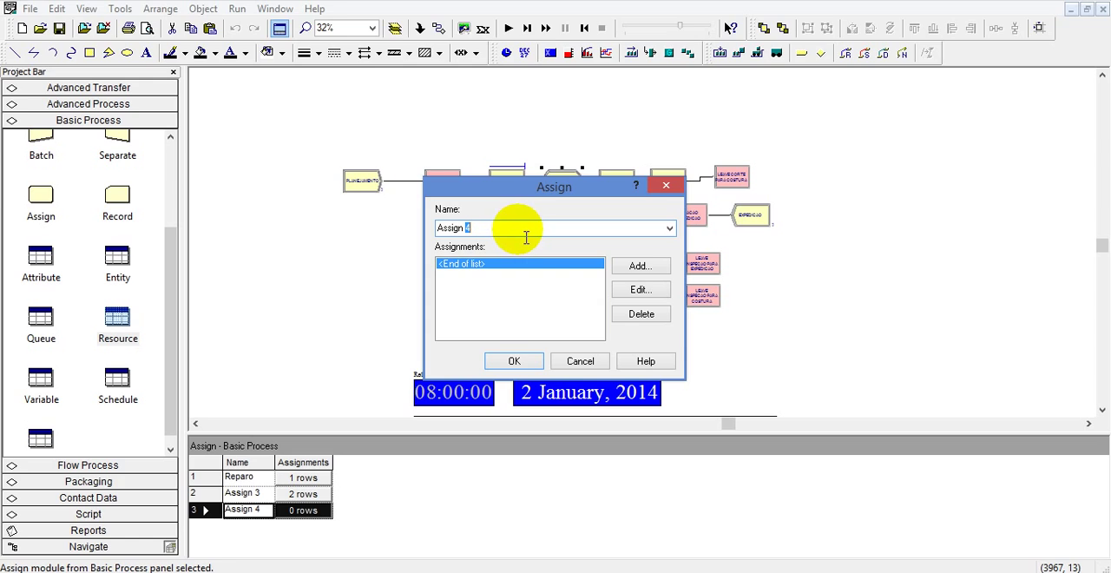
text(a)
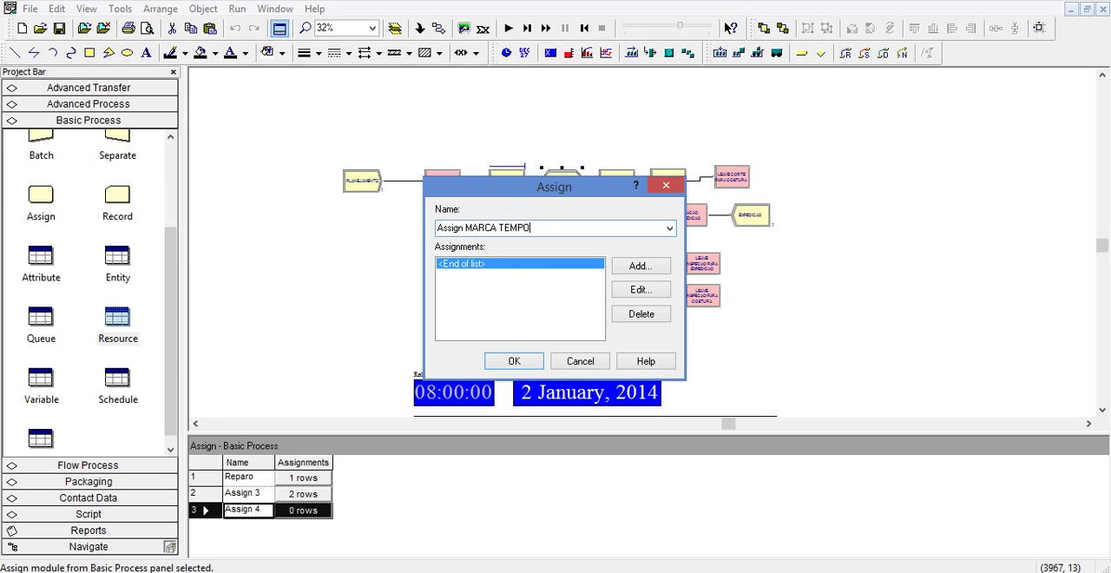
Add an Attribute assignment to Assign MARCA TEMPO, named T0 with new value TNOW, and accept the module settings.
click(642, 267)
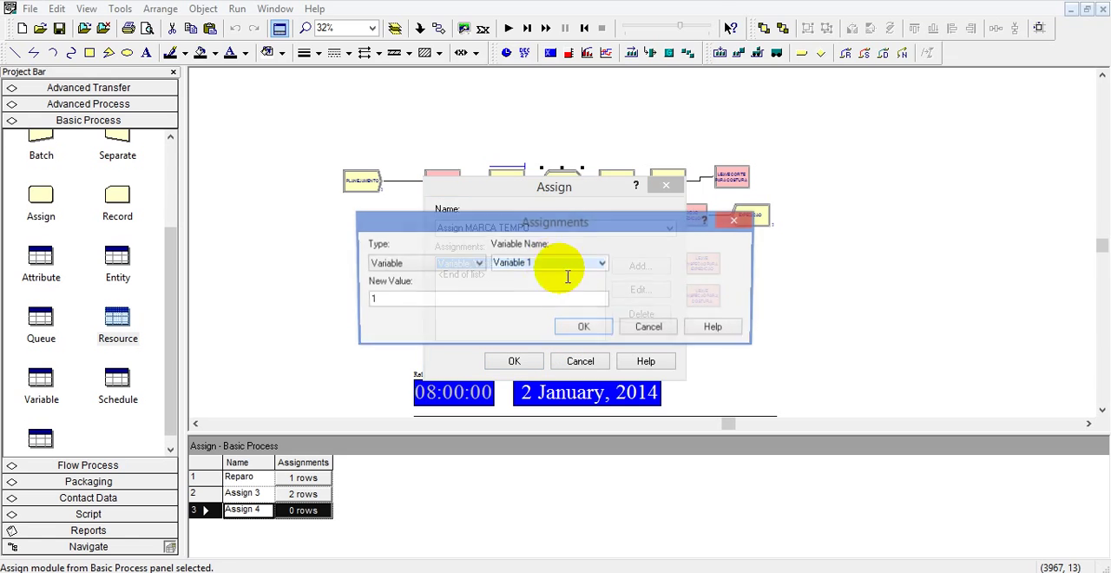
click(473, 259)
click(406, 313)
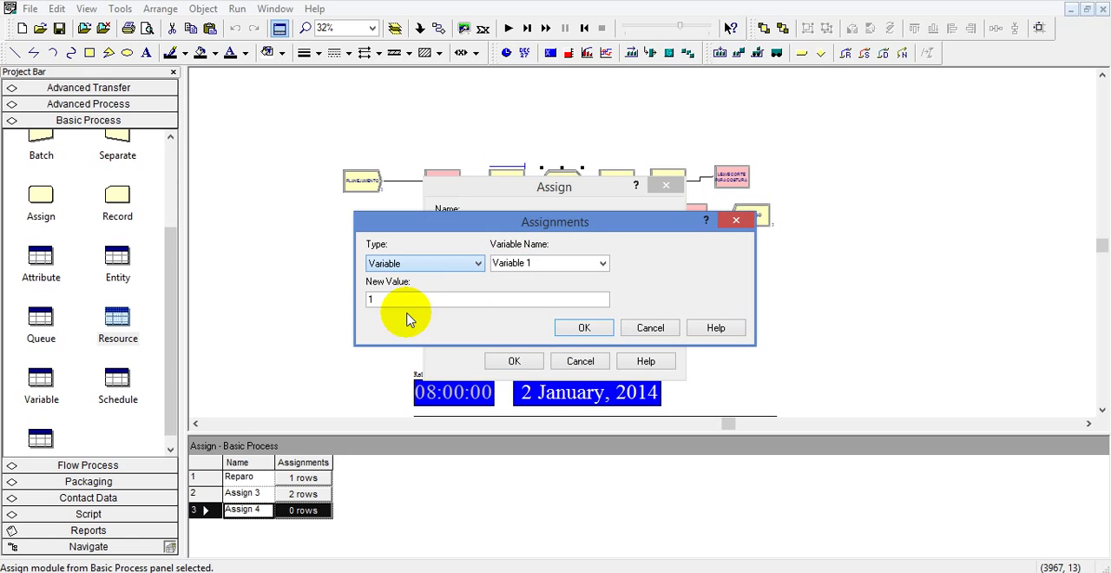
click(559, 276)
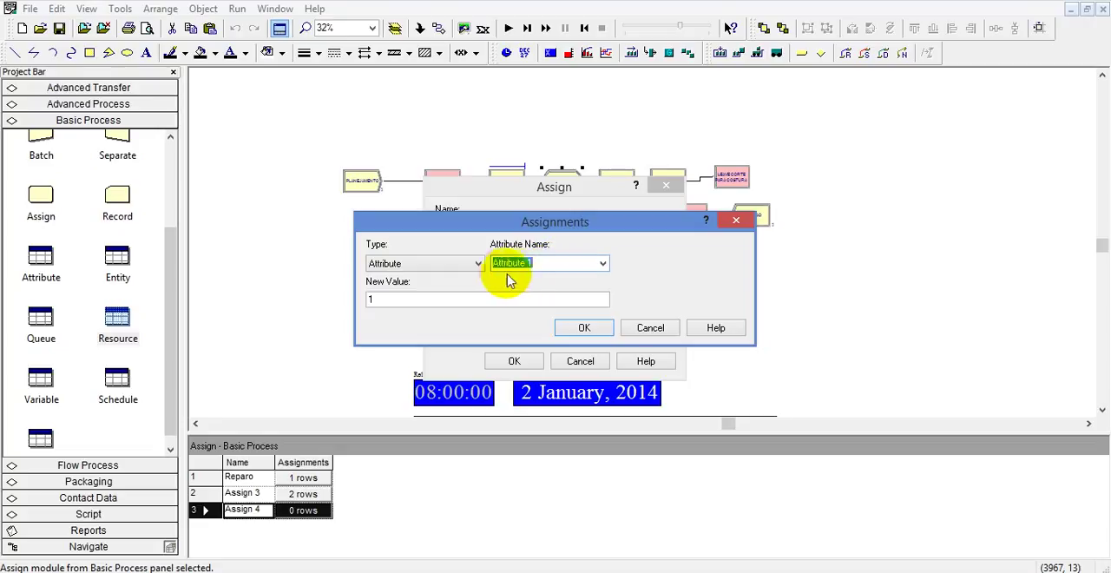
text(T0)
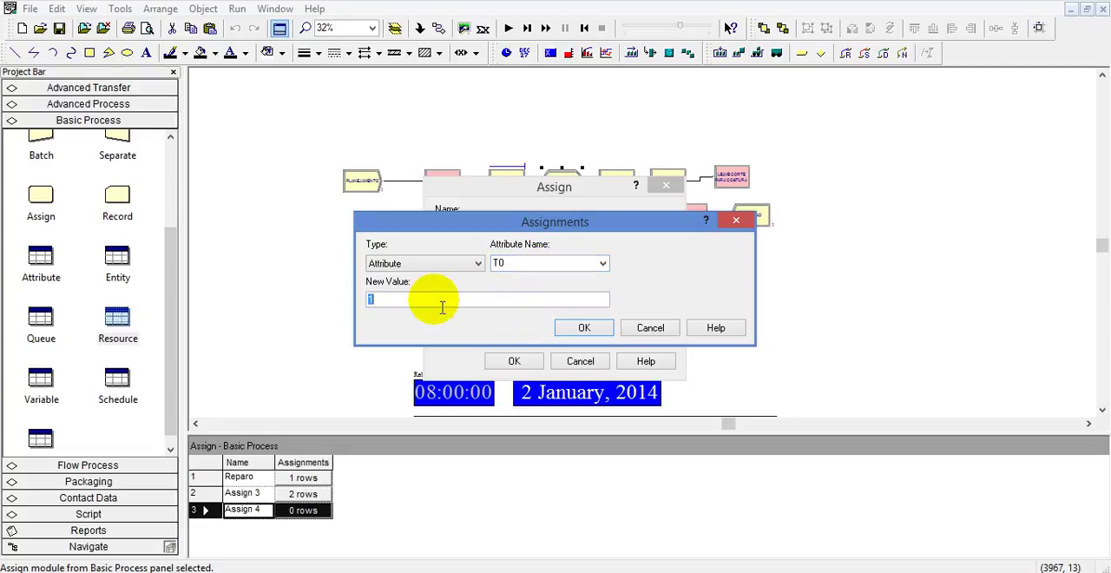
text(TNOW)
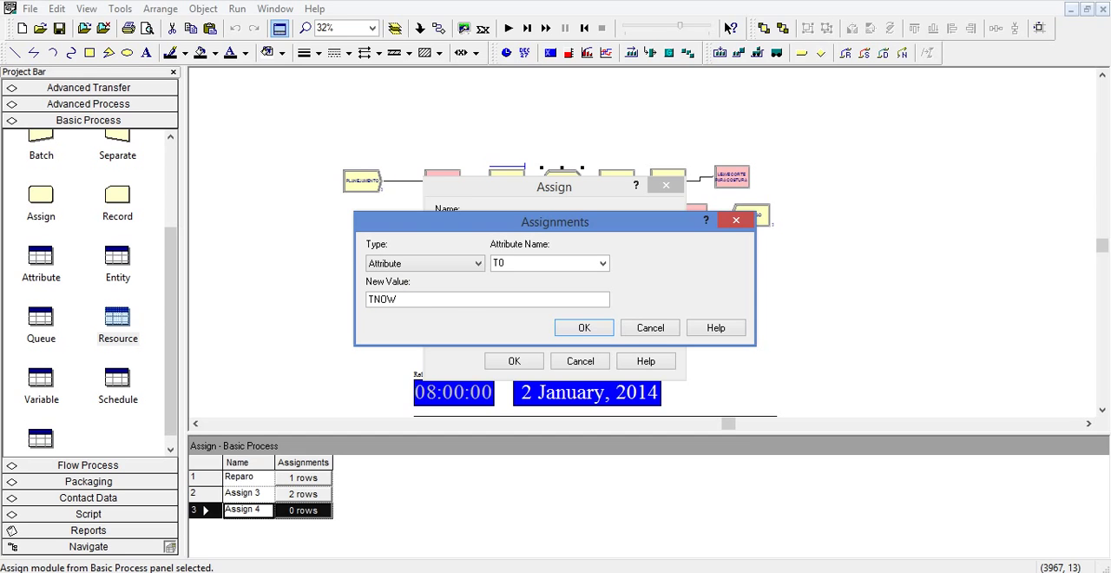
click(584, 329)
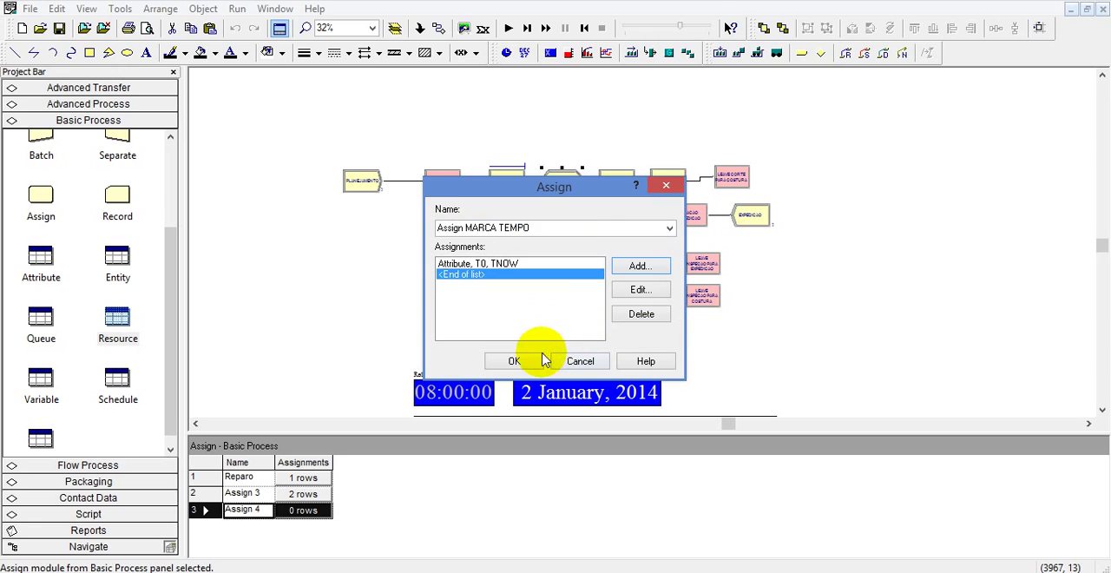
click(514, 361)
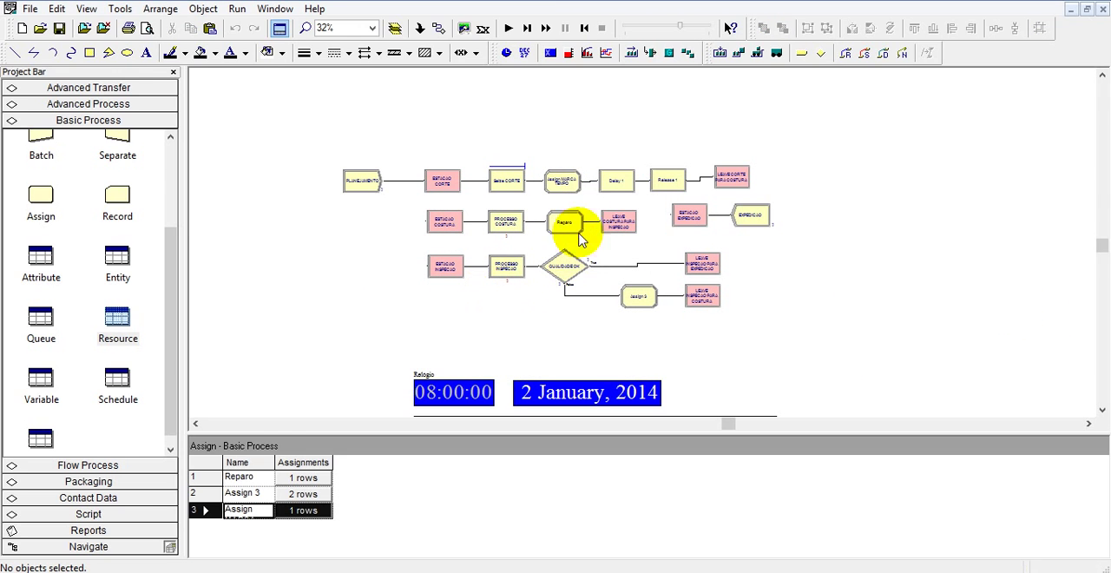
Set the Delay module's time to TRIA( 8 , 10, 12 ) in minutes and rename the module as Delay CORTE.
double_click(609, 180)
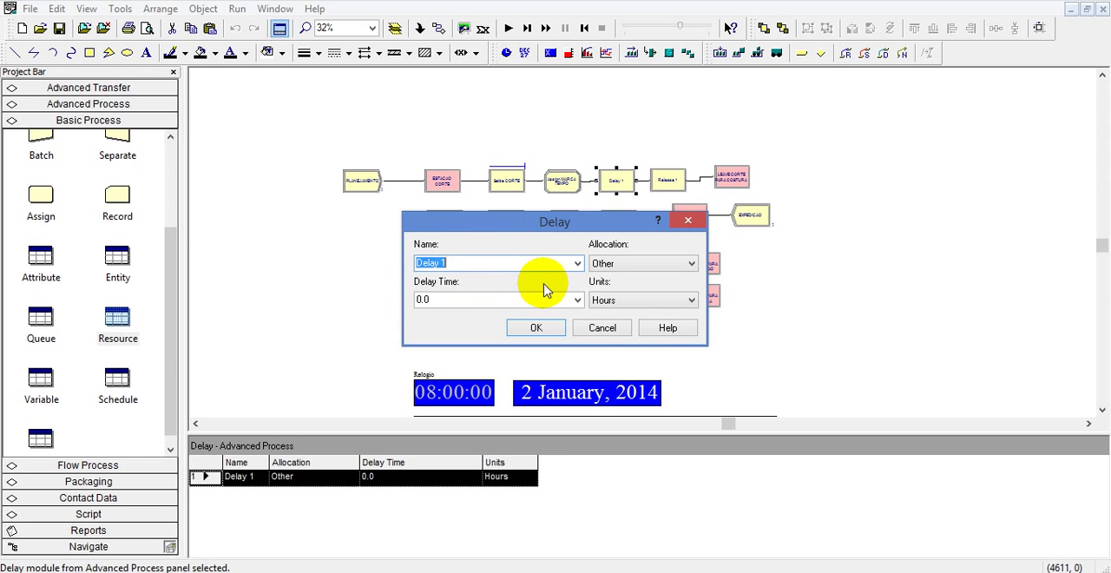
click(578, 299)
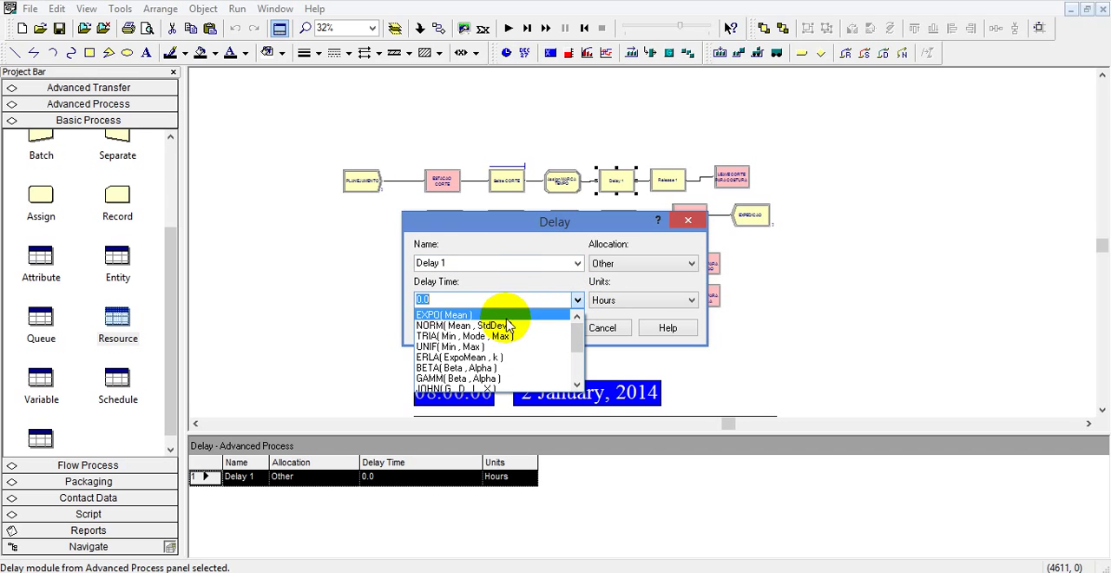
click(479, 336)
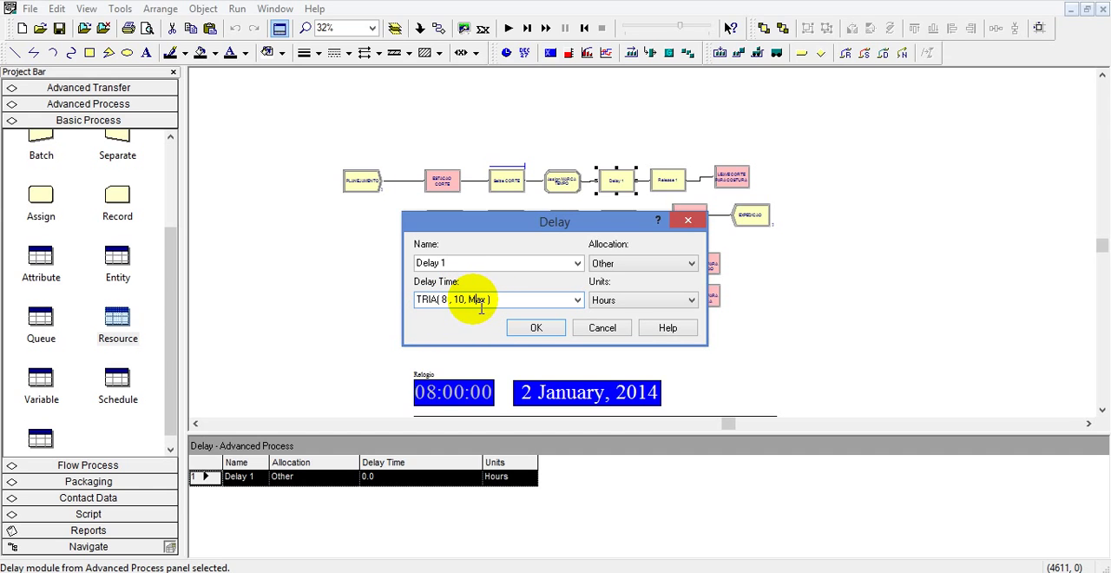
text(12)
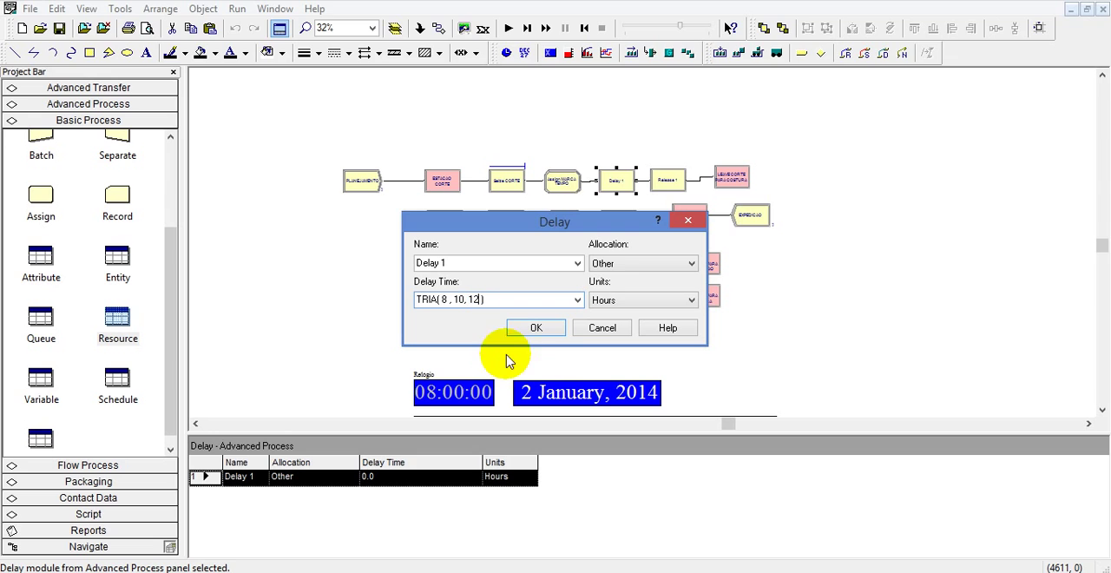
click(607, 303)
click(611, 323)
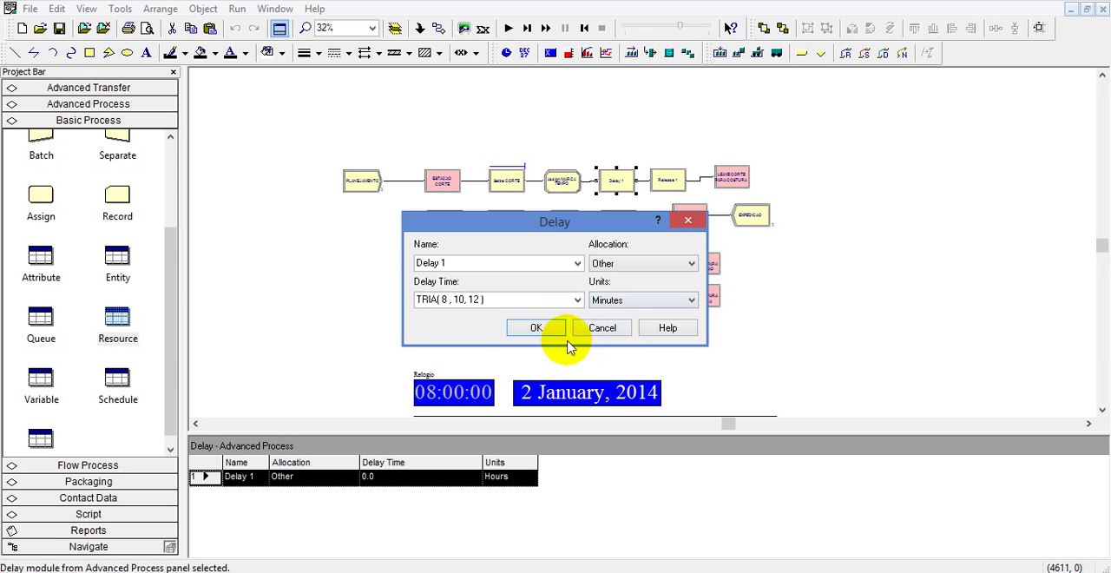
click(536, 328)
double_click(619, 178)
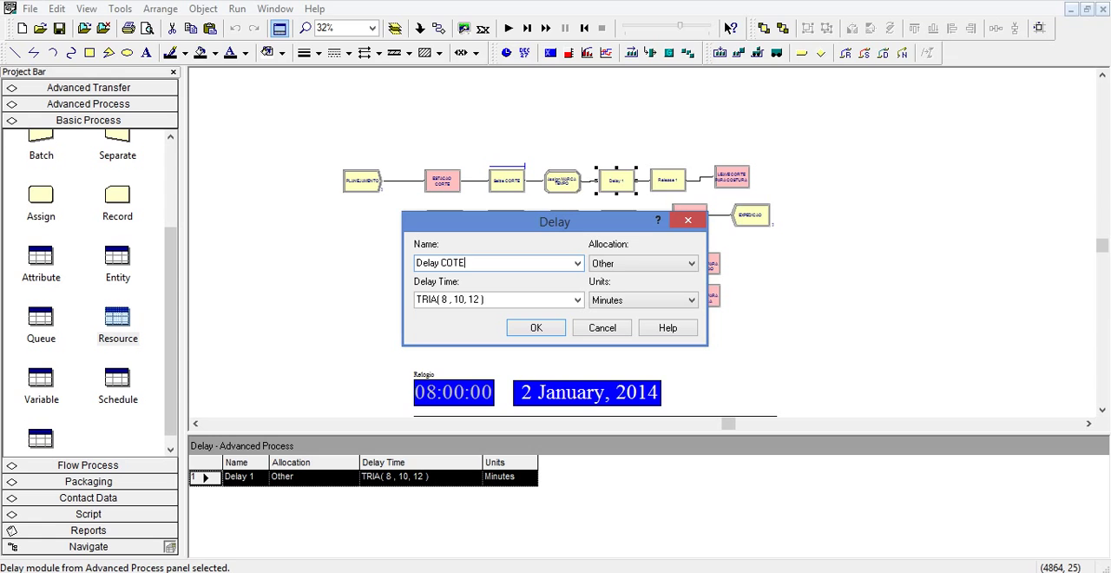
click(536, 327)
Rename the Release module as Release CORTE and have it release resource R_CORTE with quantity 1.
click(674, 178)
double_click(676, 178)
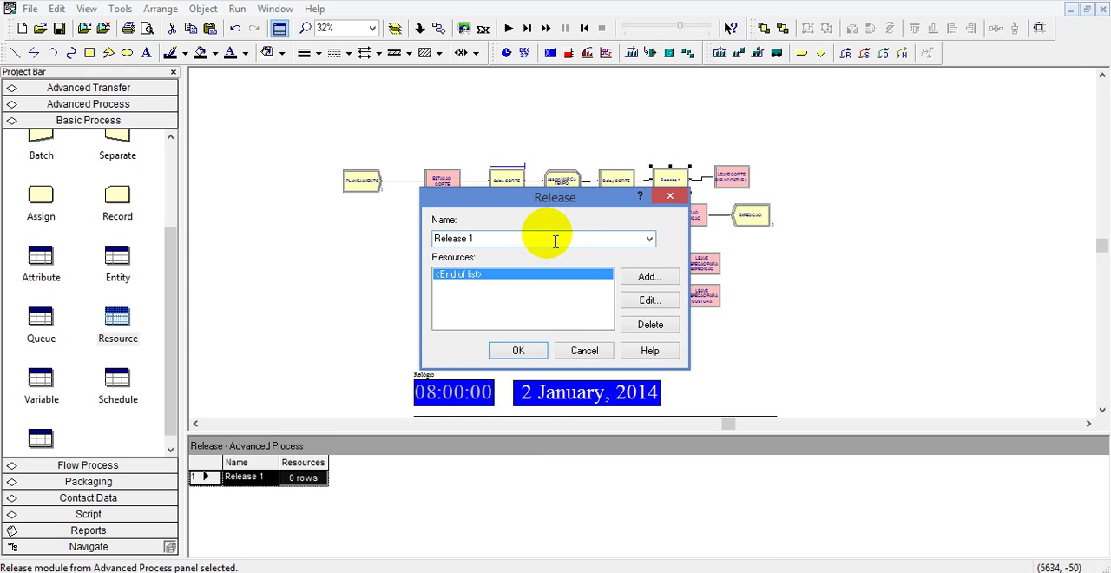
text(ce 1)
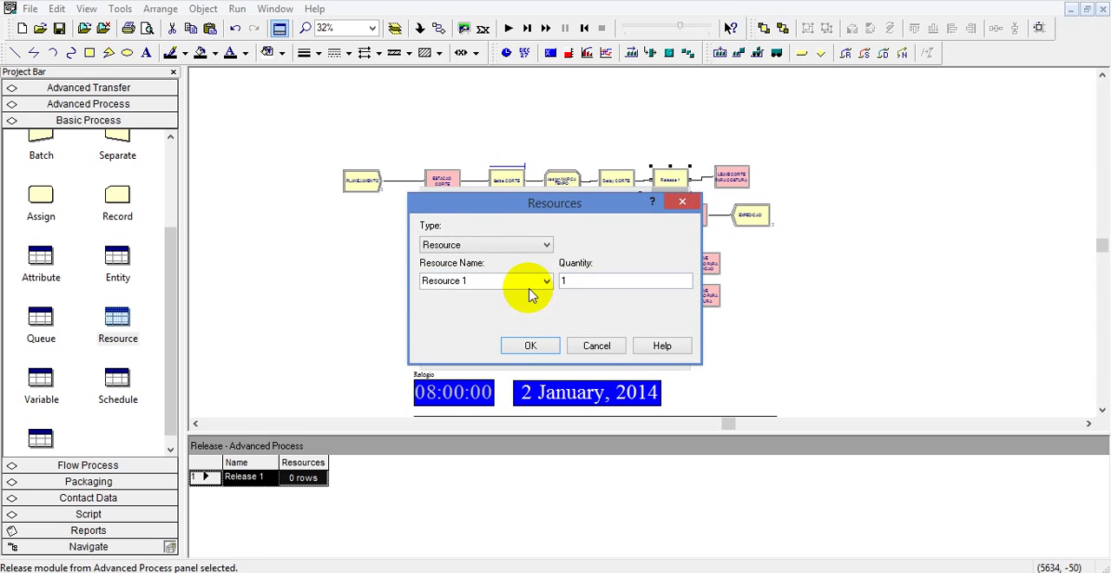
click(547, 281)
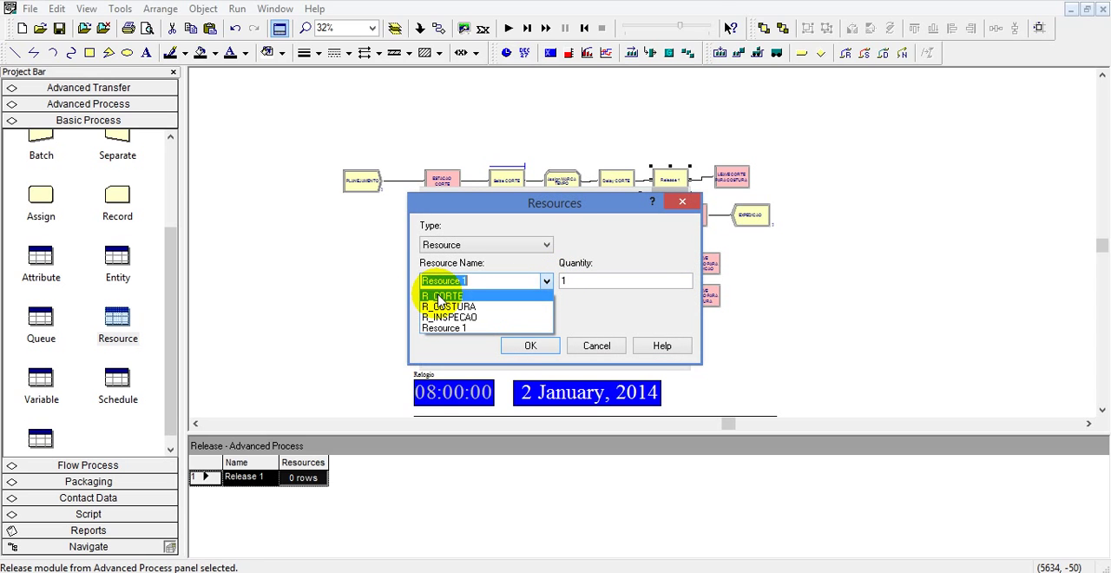
click(450, 298)
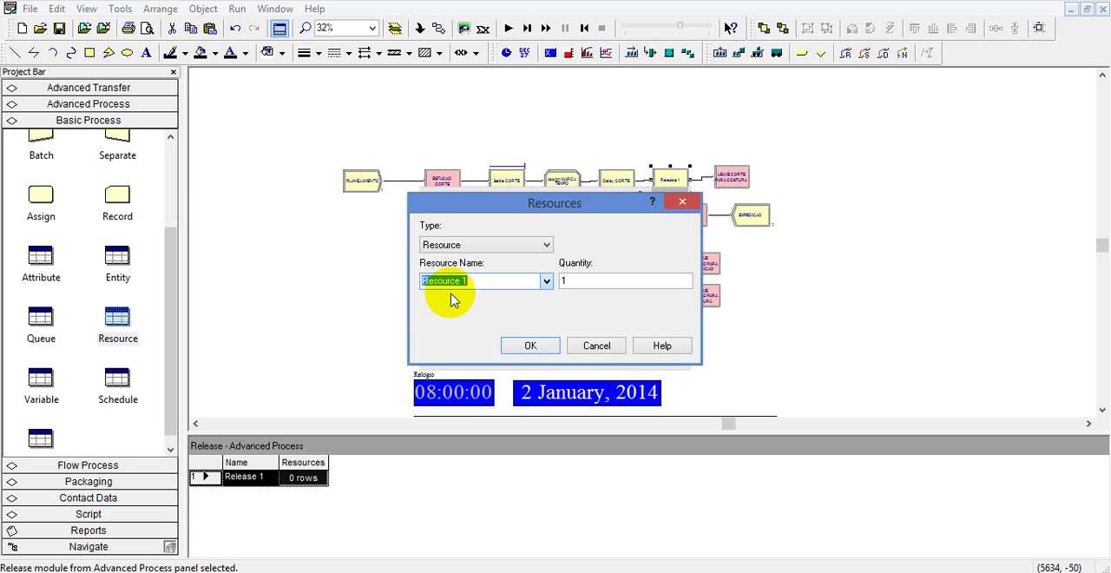
click(529, 345)
click(519, 351)
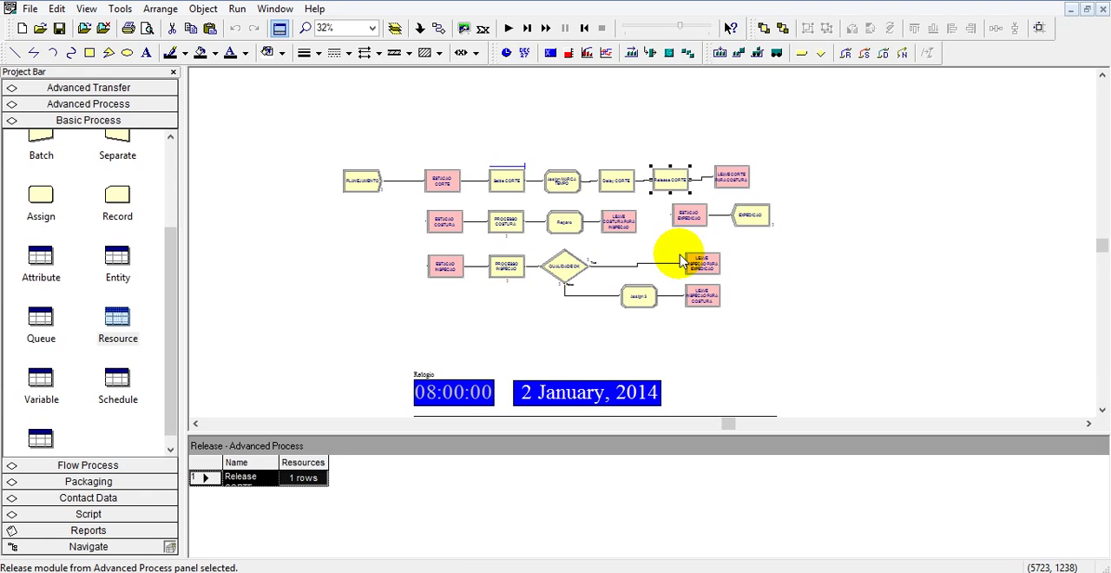
Make room ahead of the EXPEDICAO Dispose module, remove its incoming connection and place a Record module in the gap.
drag(748, 221, 827, 222)
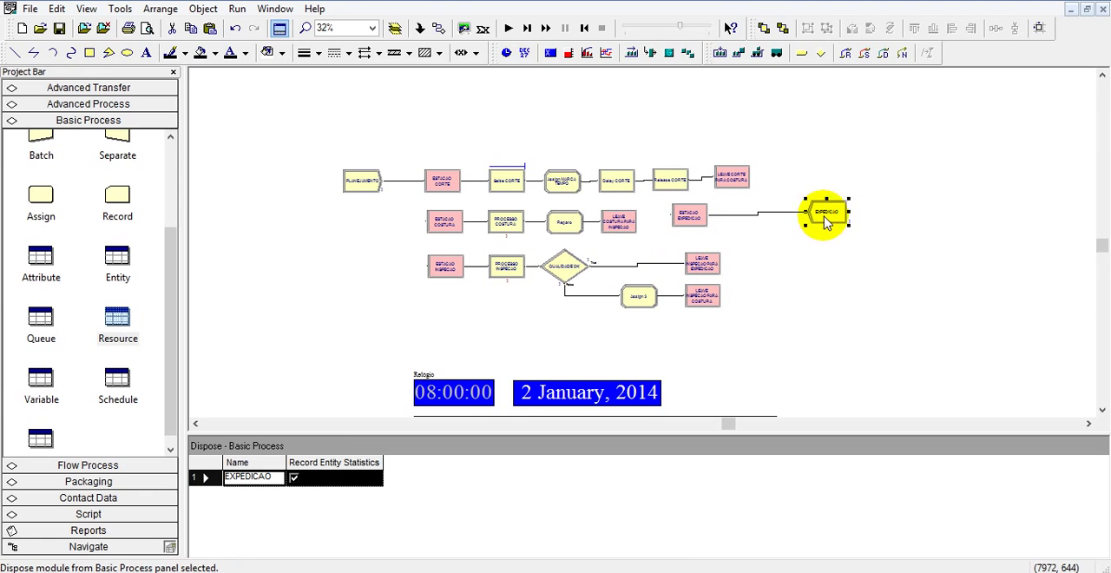
click(758, 214)
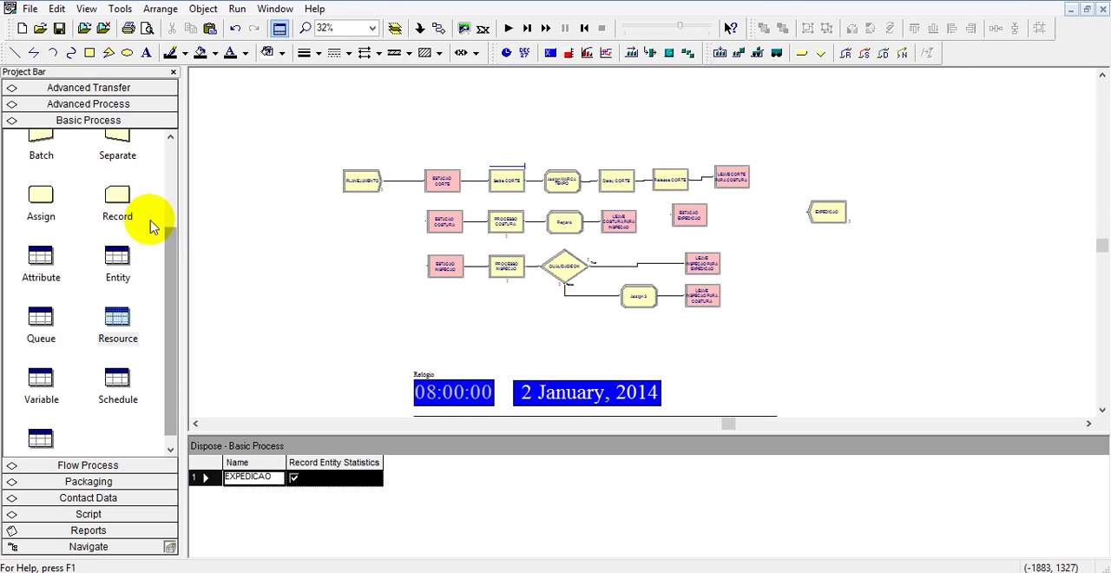
drag(739, 224, 740, 225)
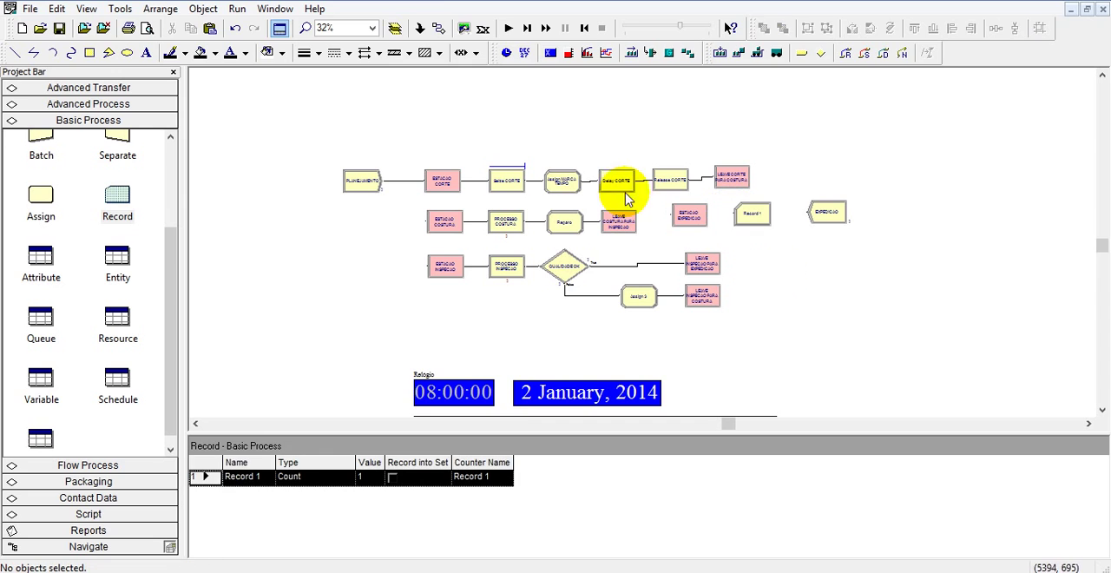
Connect the ESTACAO EXPEDICAO station to the new Record module, and the Record module to EXPEDICAO.
click(438, 28)
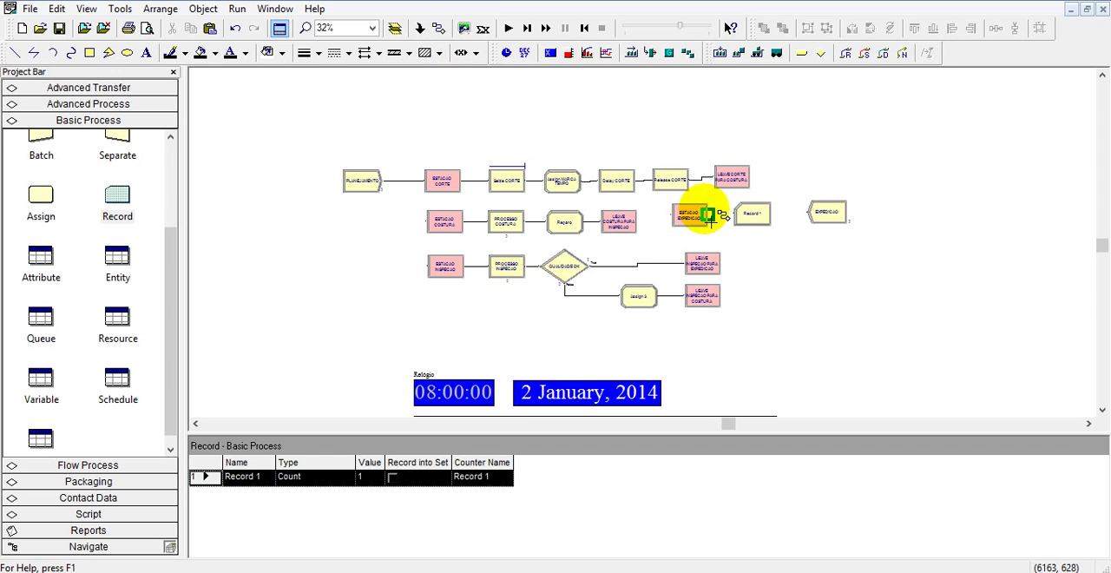
click(710, 216)
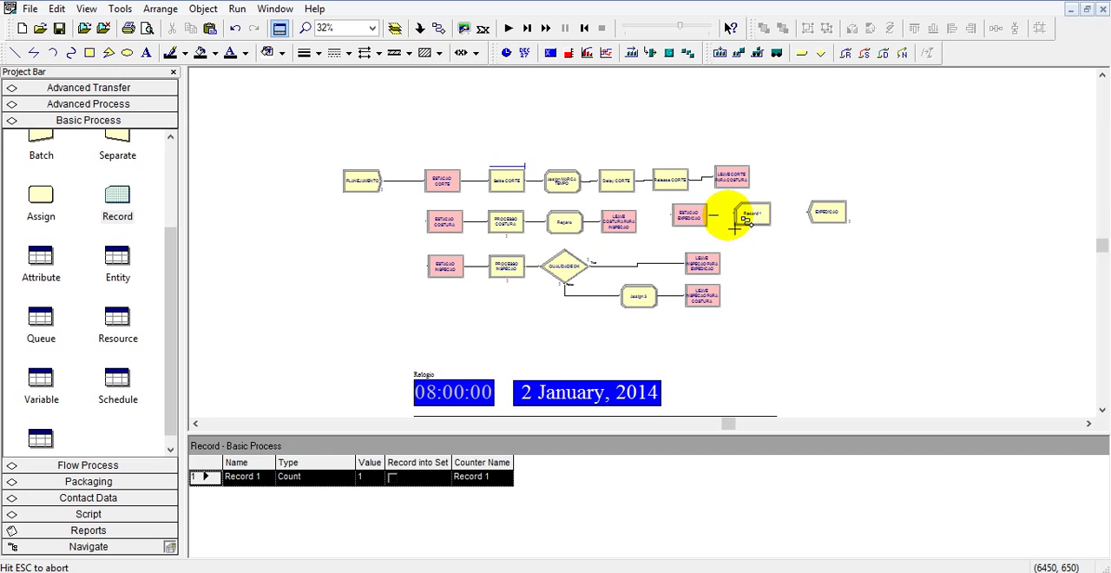
click(439, 28)
click(771, 213)
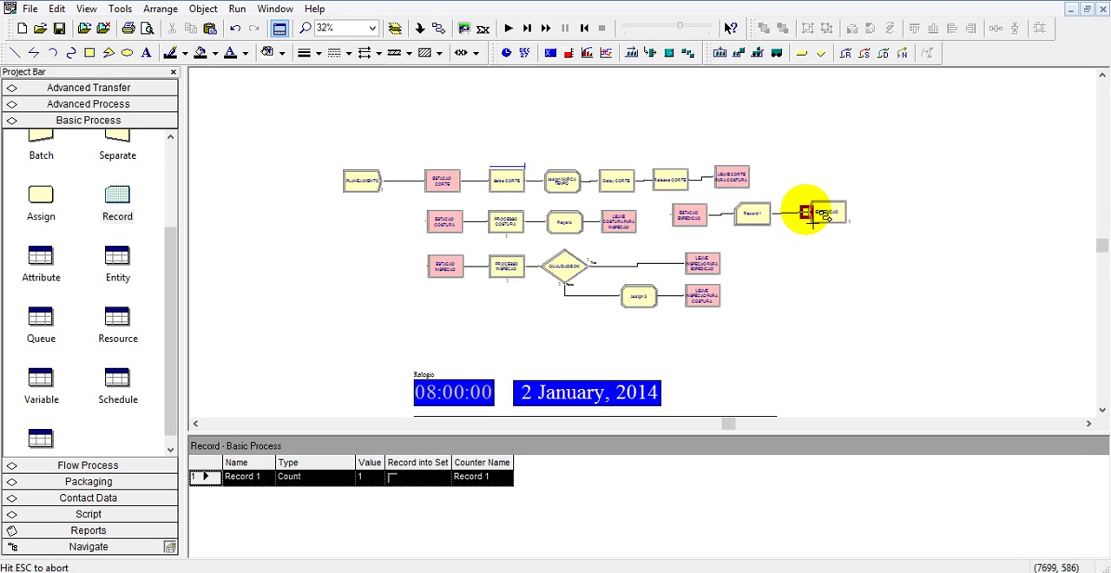
click(817, 216)
Configure the Record module as Record TEMPO EM TRANSITO, type Time Interval, attribute T0, with tally name TEMPO EM TRANSITO.
double_click(740, 217)
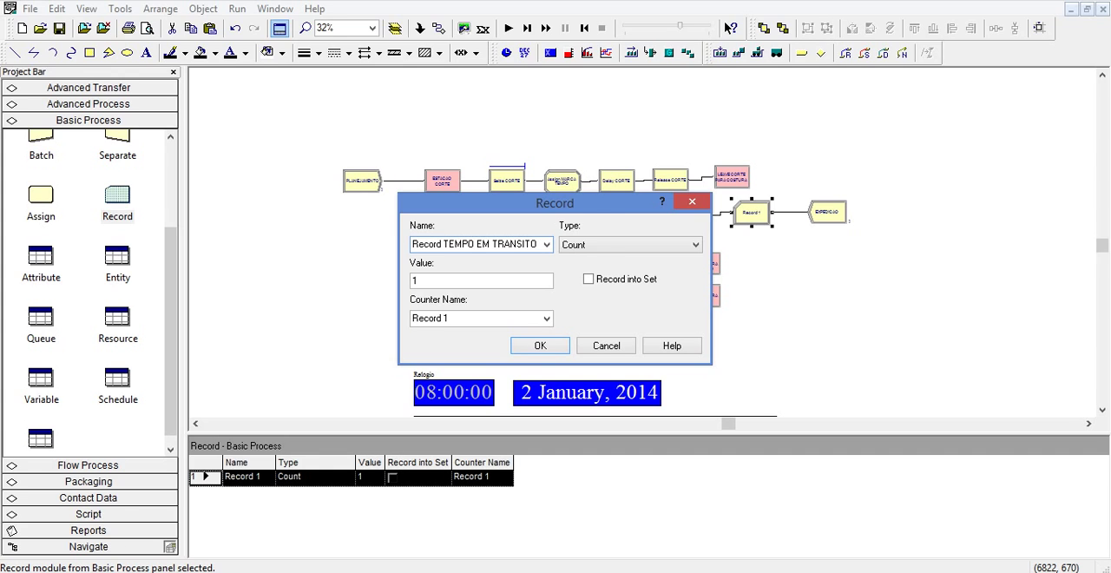
click(595, 244)
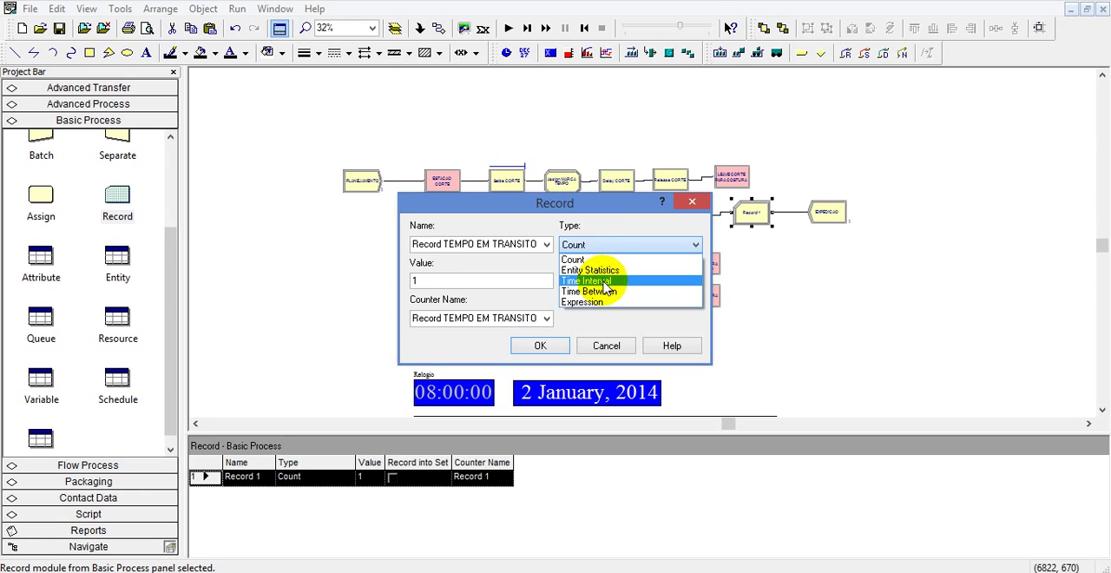
click(606, 272)
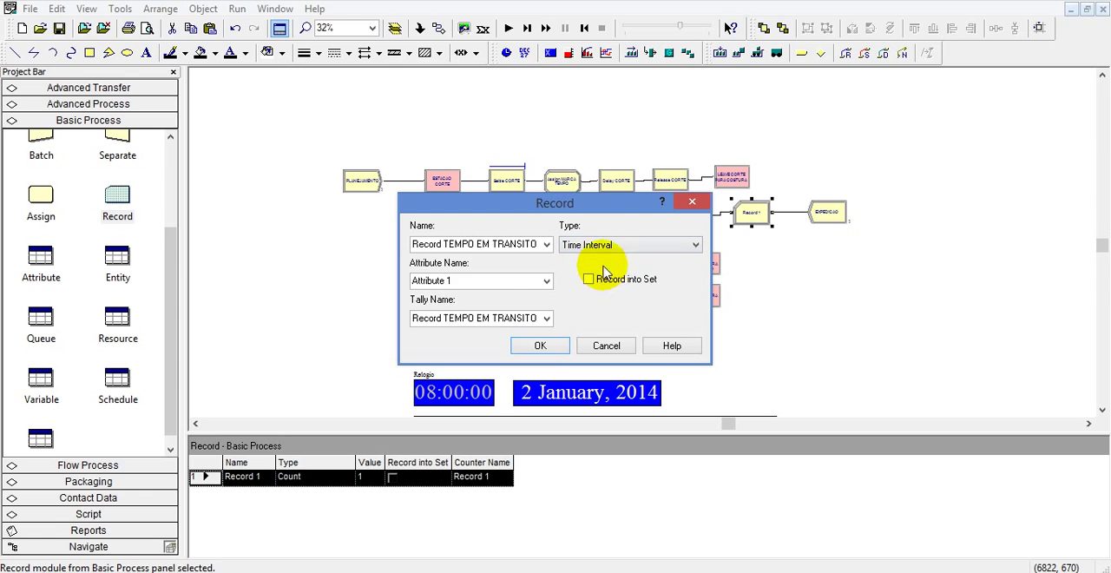
click(547, 280)
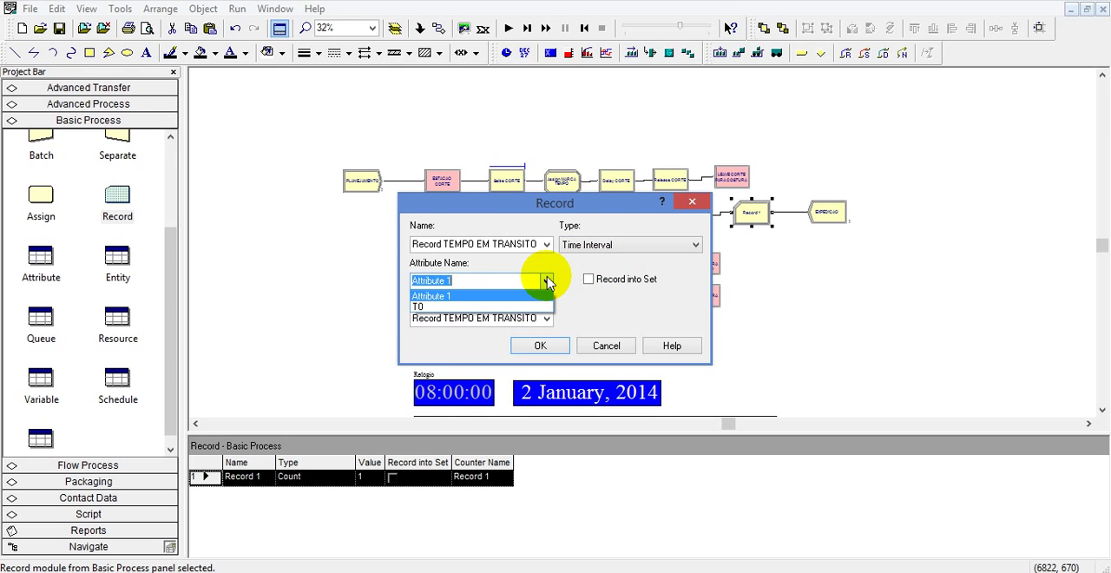
click(424, 308)
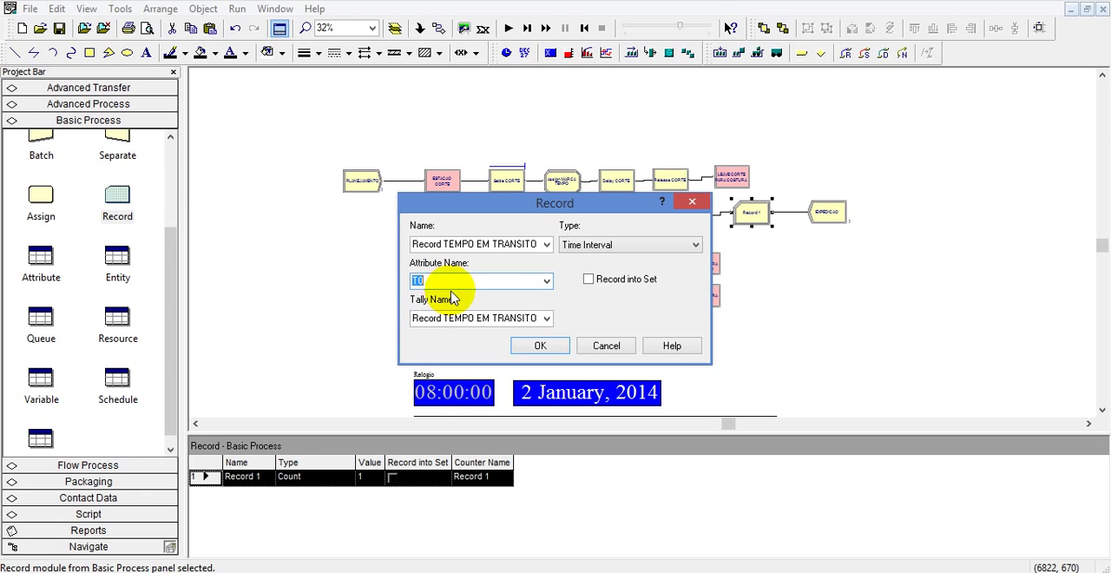
click(446, 323)
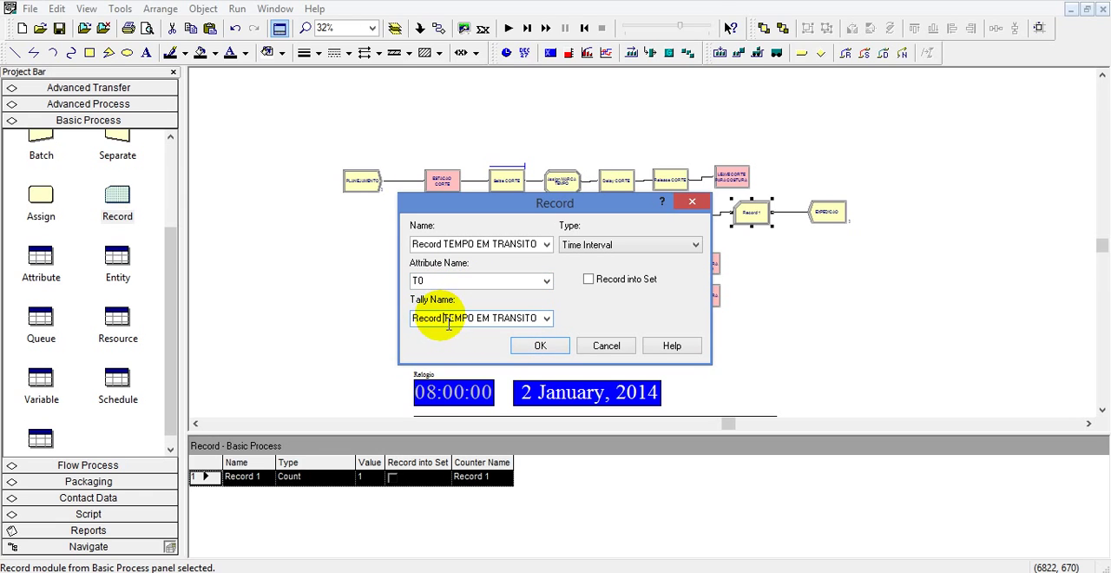
drag(444, 319, 382, 323)
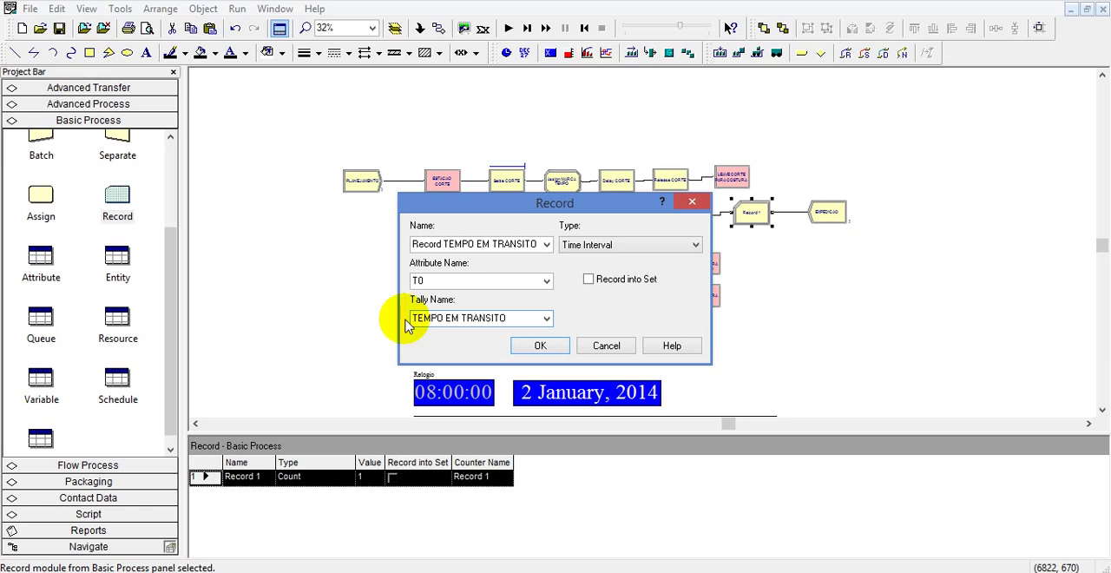
click(547, 347)
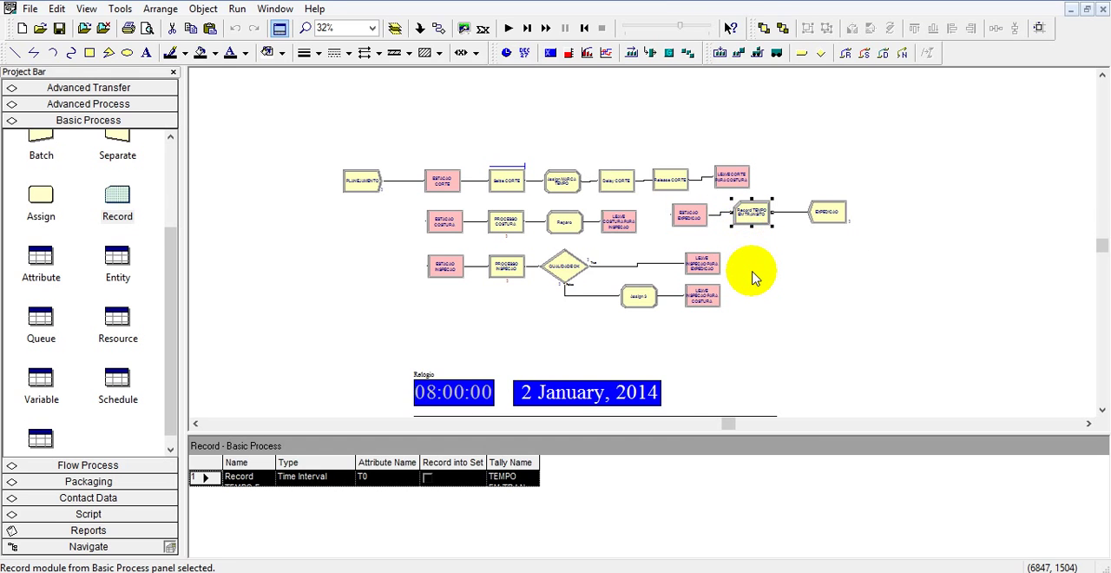
Start a new Variable display for the animation with the tally's average value, TAVG(TEMPO EM TRANSITO), as its expression.
scroll(747, 266, down, 3)
scroll(747, 266, up, 3)
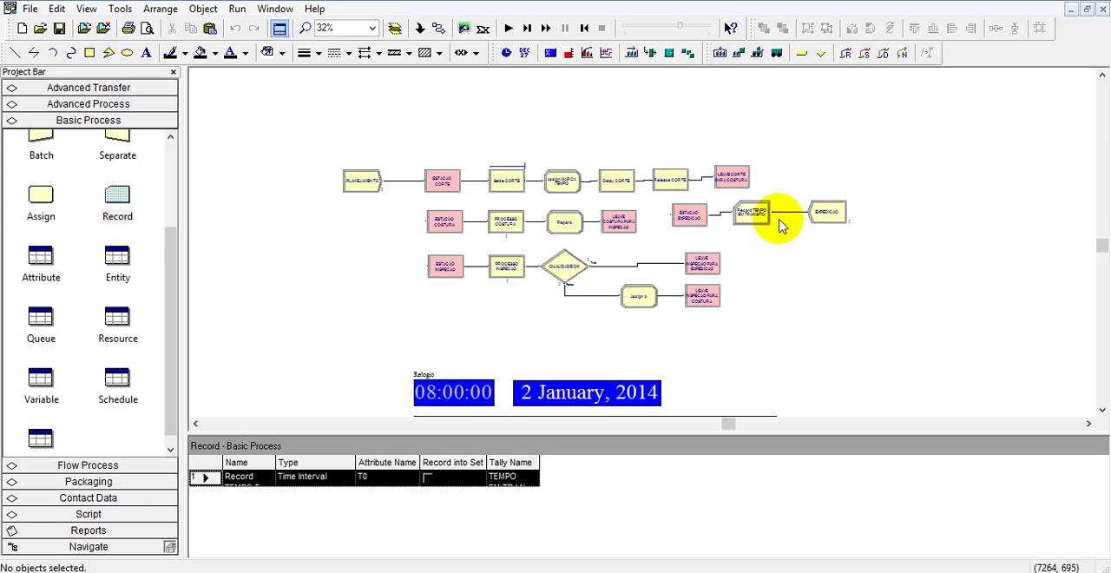
scroll(777, 227, down, 3)
scroll(777, 224, down, 1)
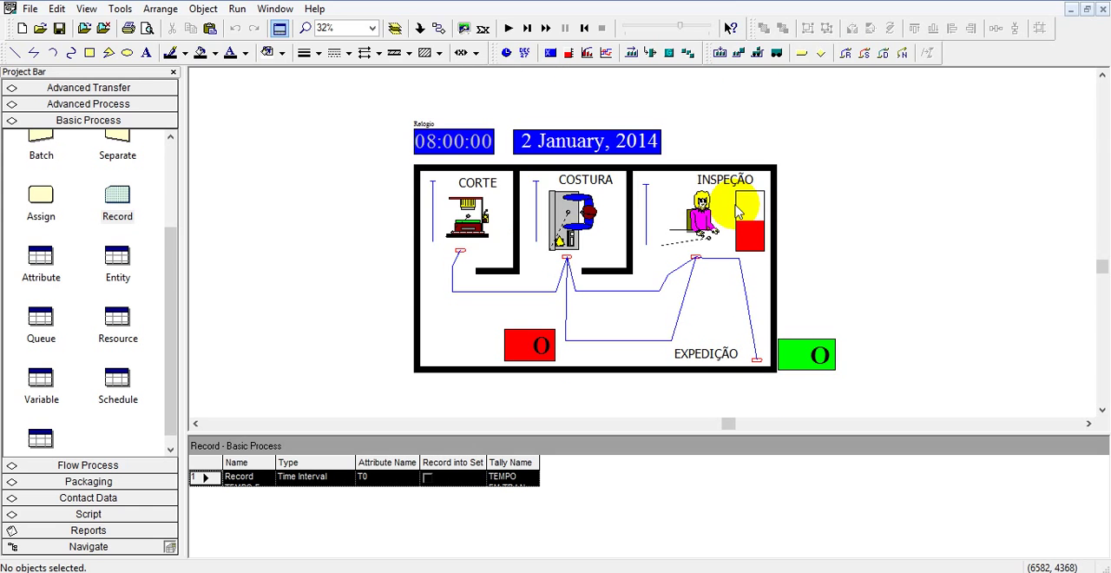
click(550, 53)
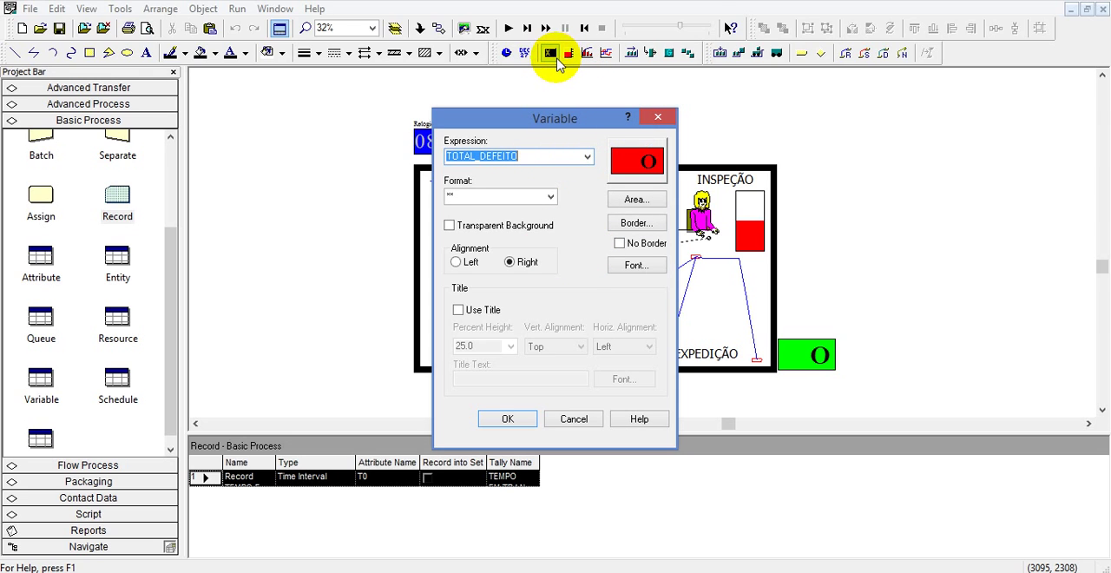
click(588, 156)
scroll(547, 218, up, 3)
click(515, 173)
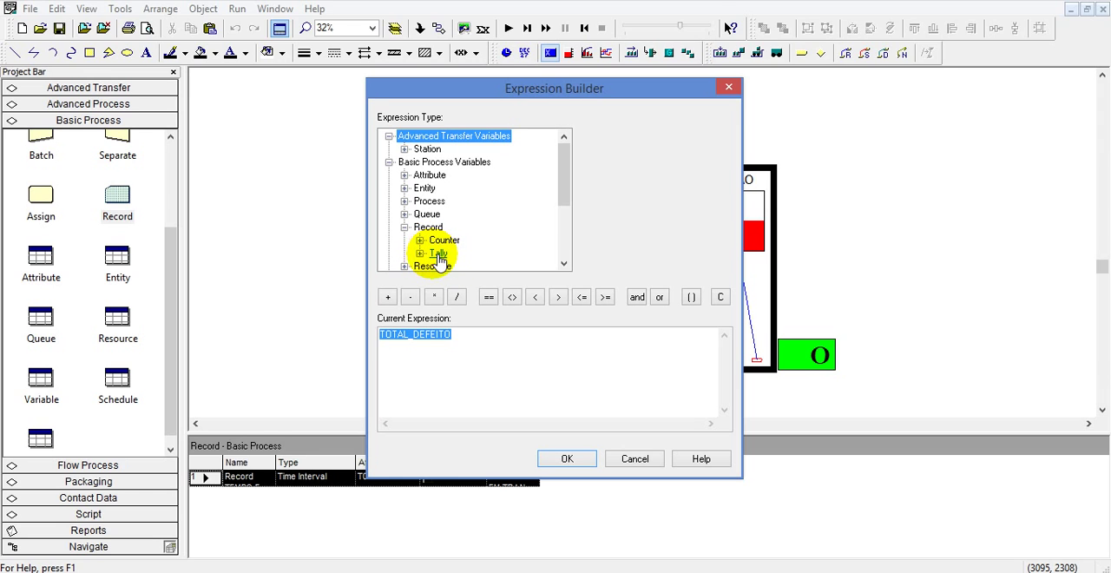
click(420, 255)
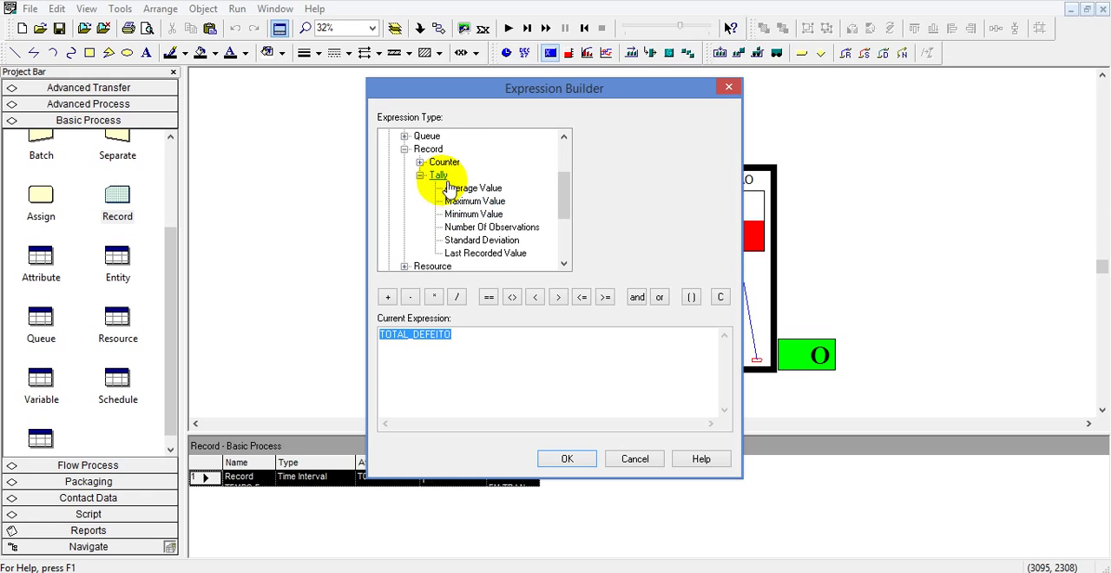
click(474, 188)
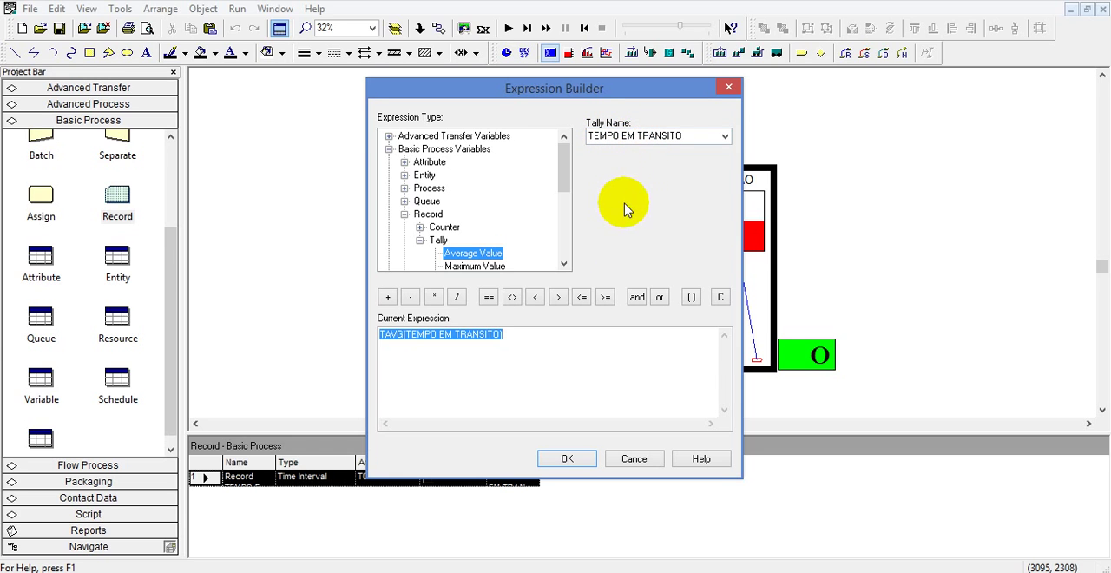
click(580, 459)
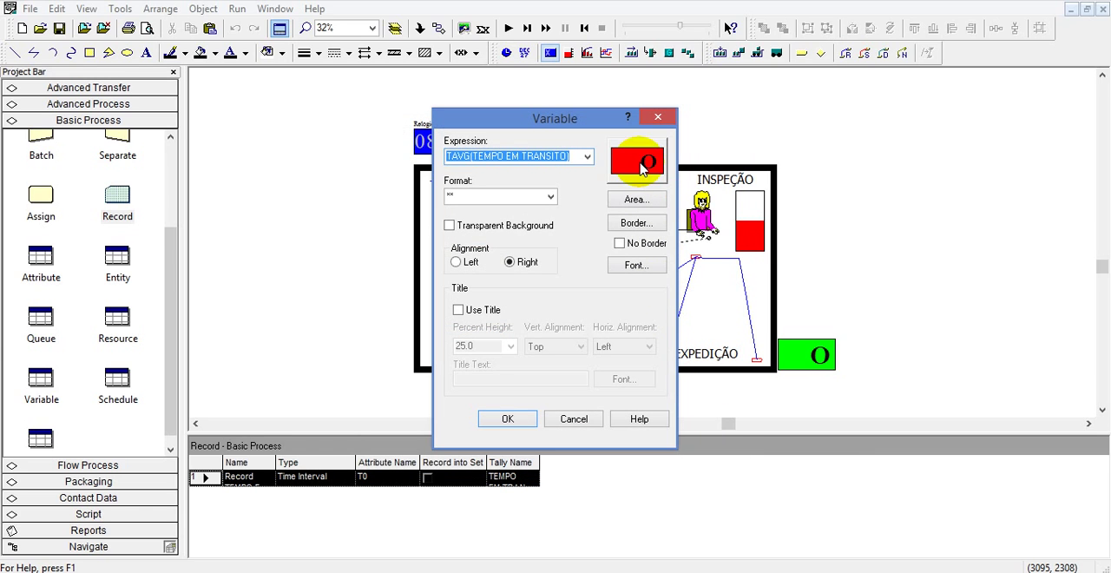
Give the Variable display a yellow area and the title TEMPO MÉDIO EM TRANSITO, and accept its settings.
click(634, 199)
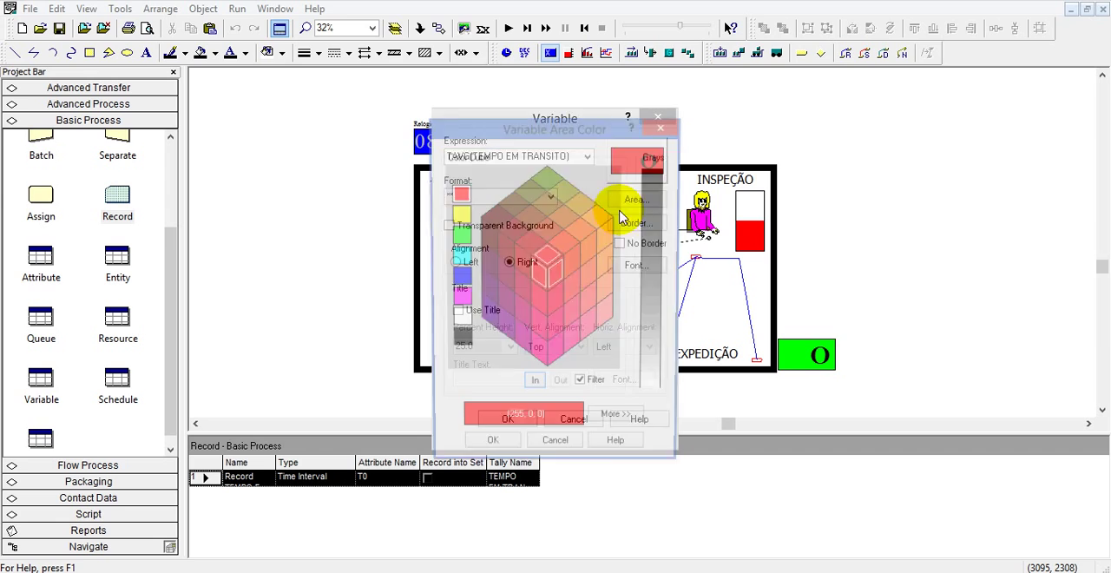
click(458, 213)
click(489, 452)
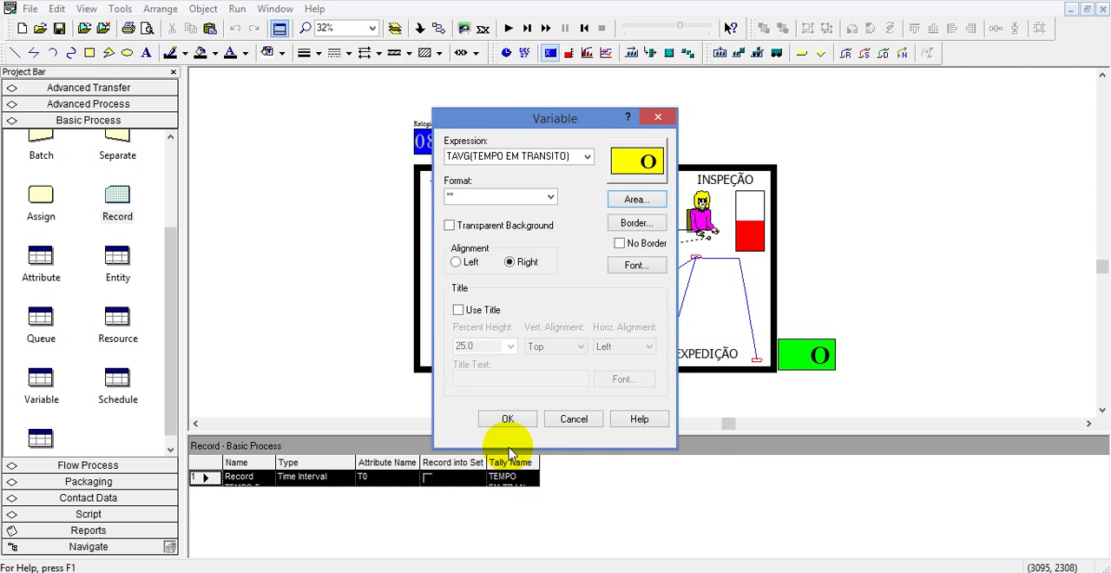
click(460, 311)
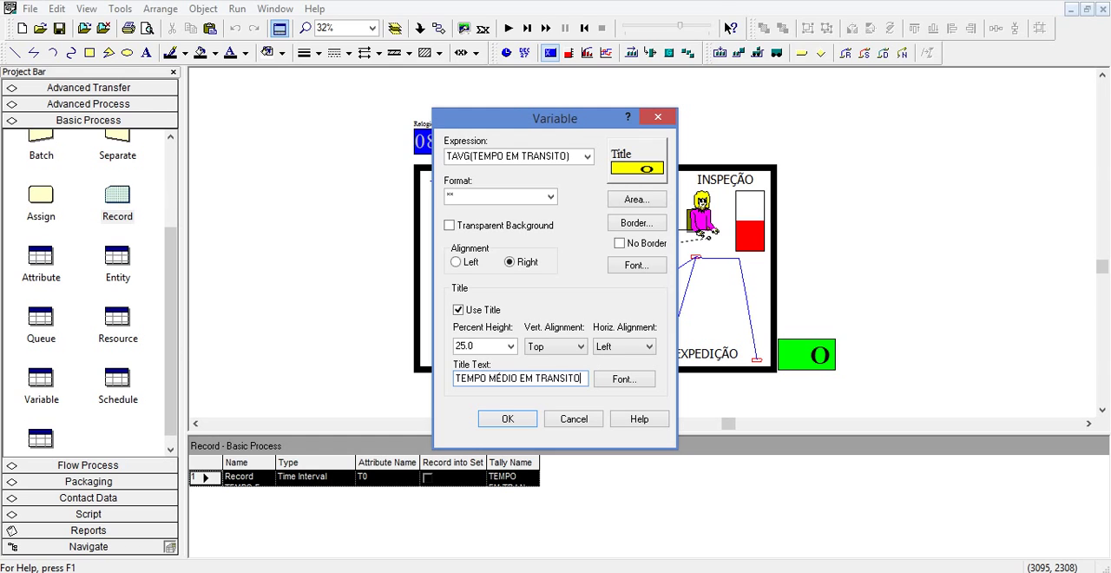
key(Return)
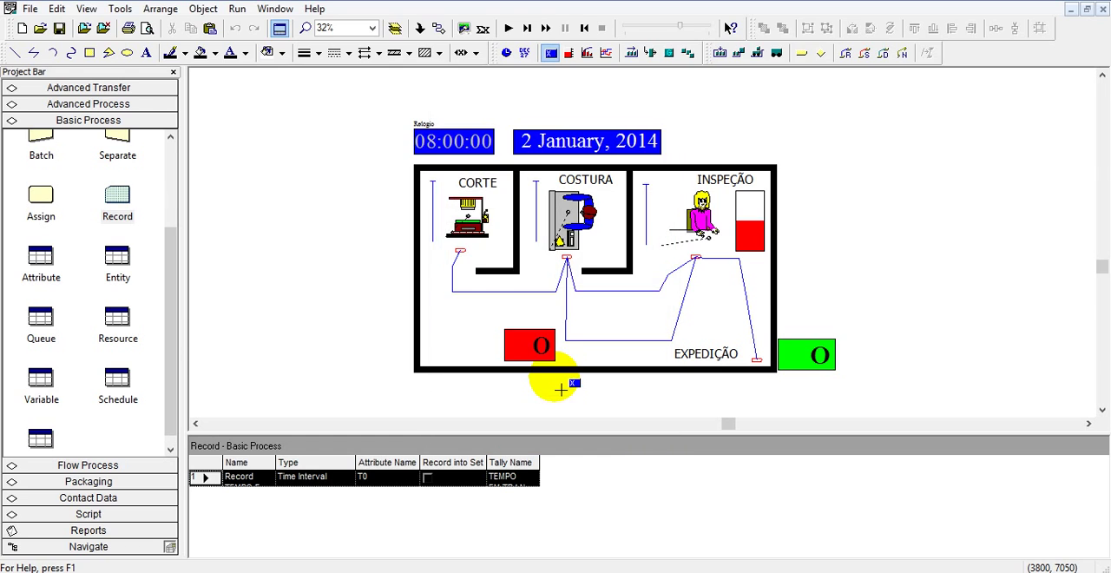
Place the average transit time display outside the factory layout beside the INSPEÇÃO room and enlarge it to fit its full title.
click(787, 219)
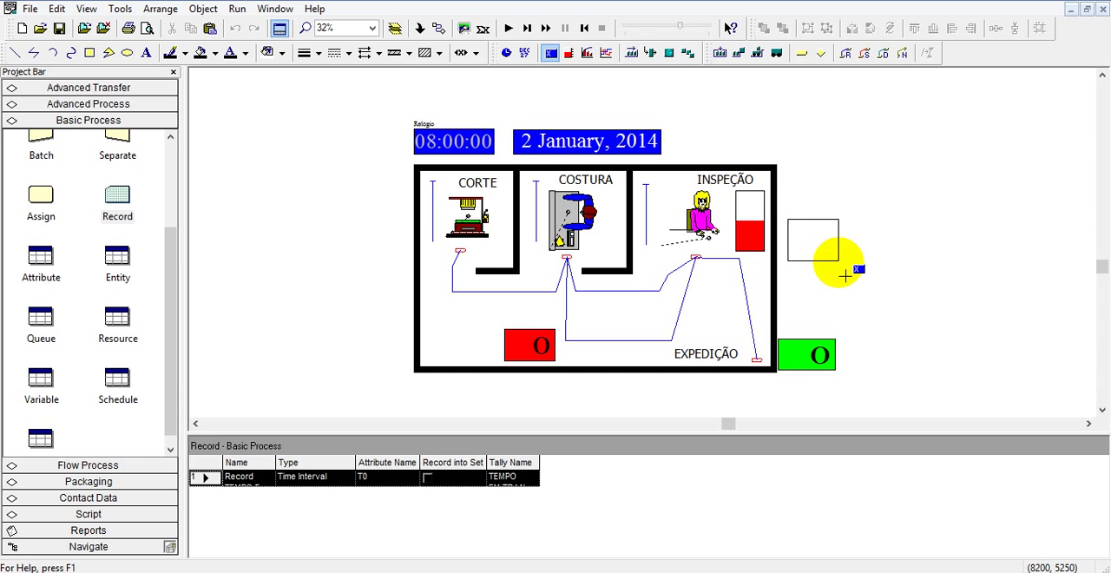
click(852, 271)
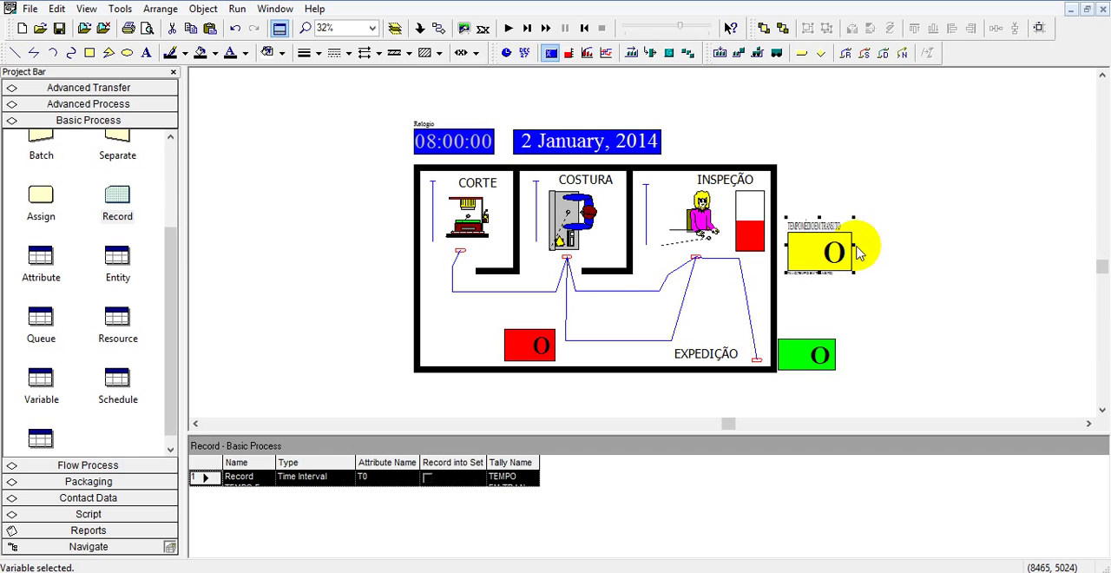
drag(863, 247, 891, 279)
double_click(836, 271)
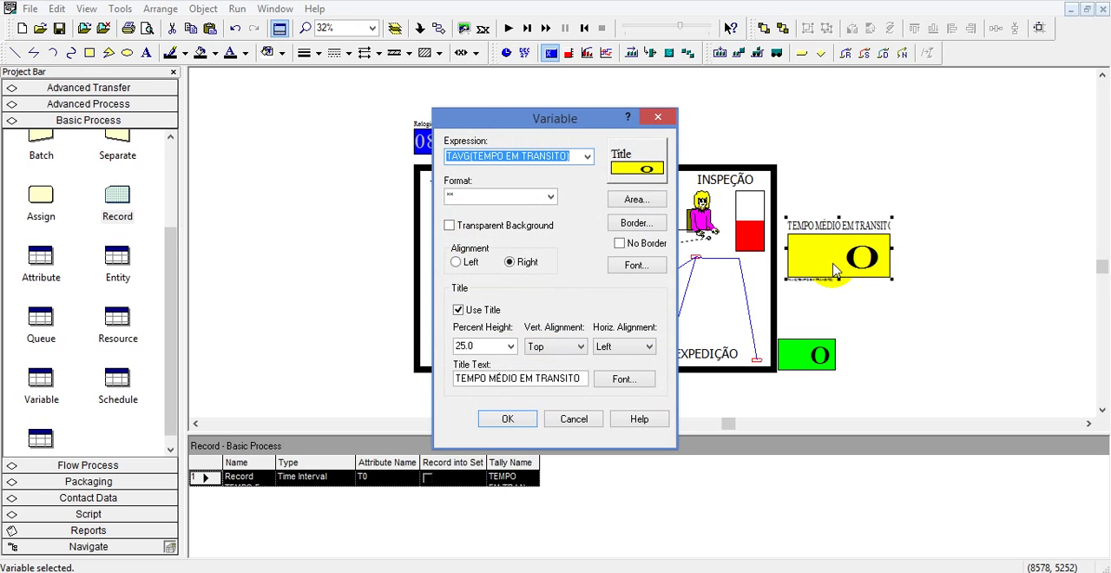
click(659, 116)
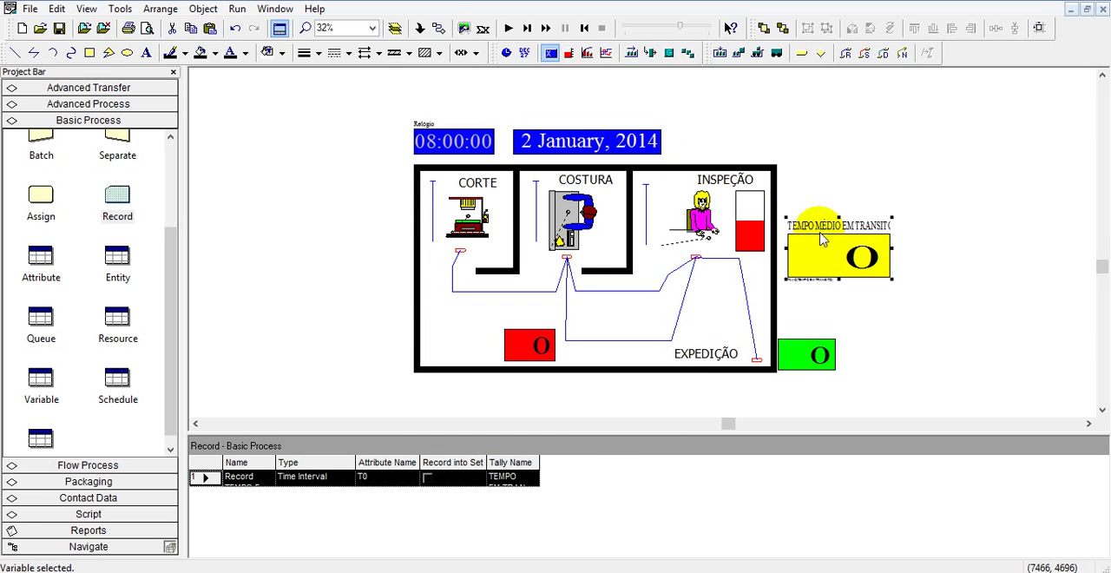
click(944, 251)
click(890, 261)
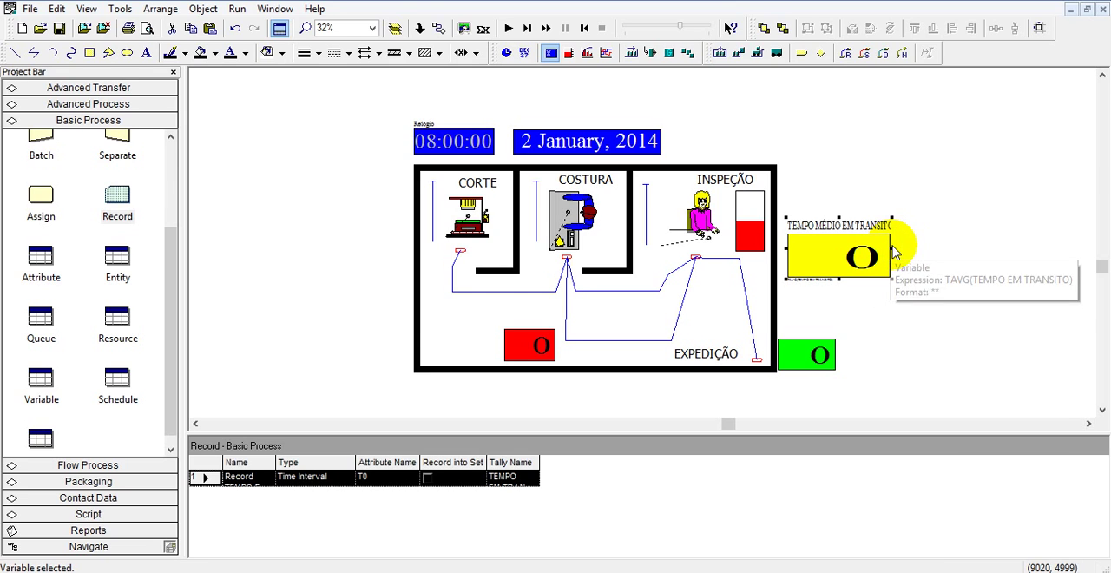
drag(892, 250, 925, 251)
Set the average transit time display's format to *.** for two decimal places.
double_click(873, 258)
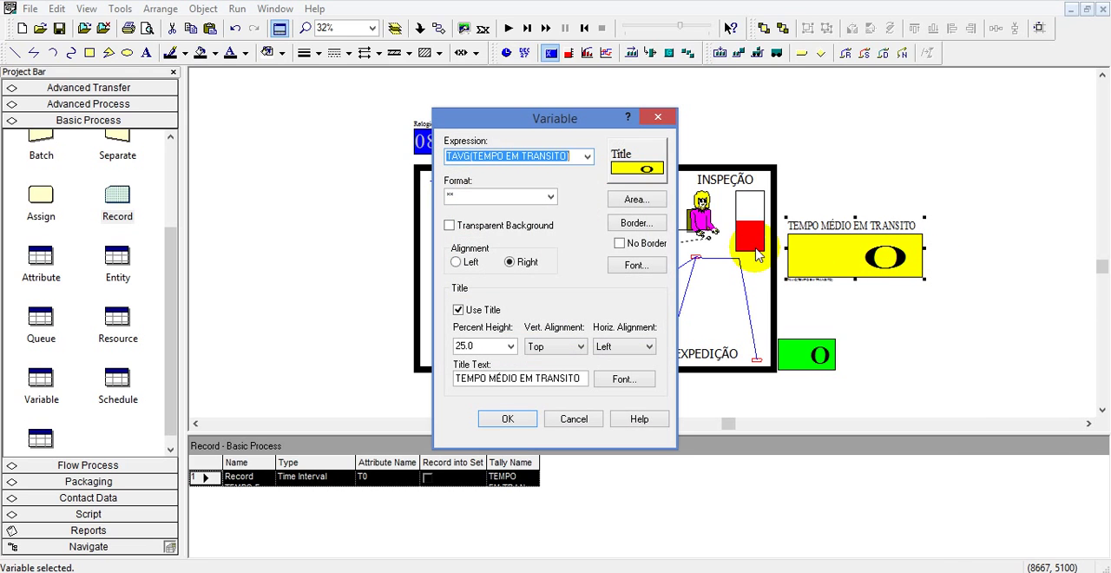
click(550, 199)
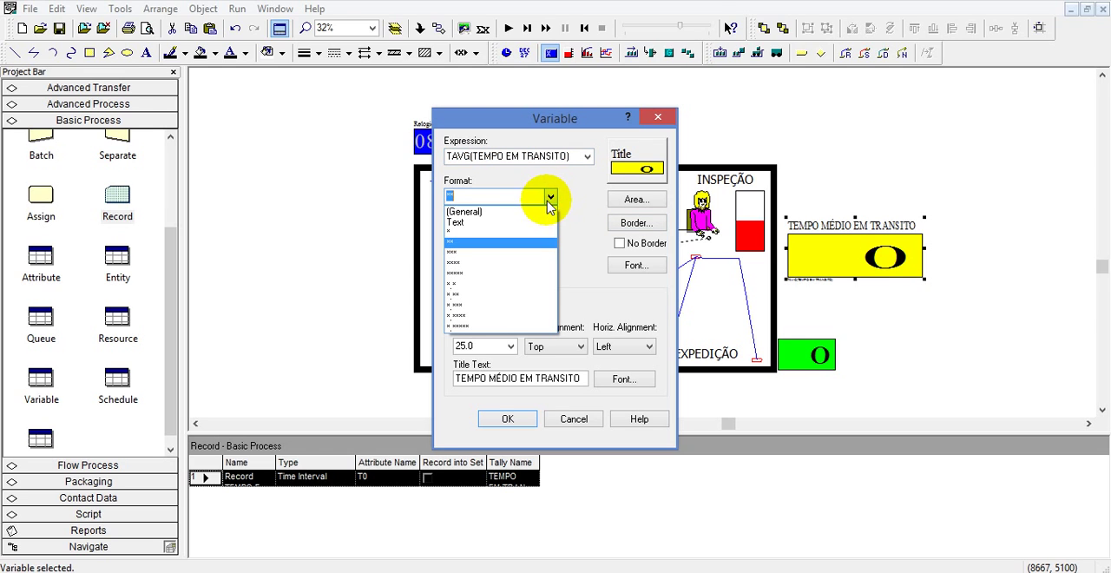
click(473, 298)
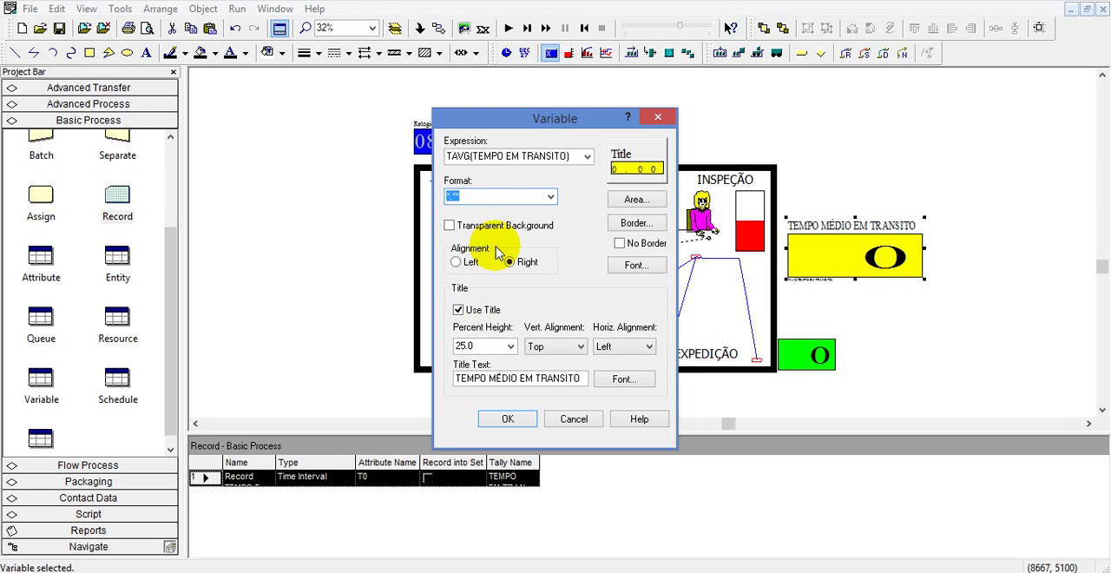
click(508, 419)
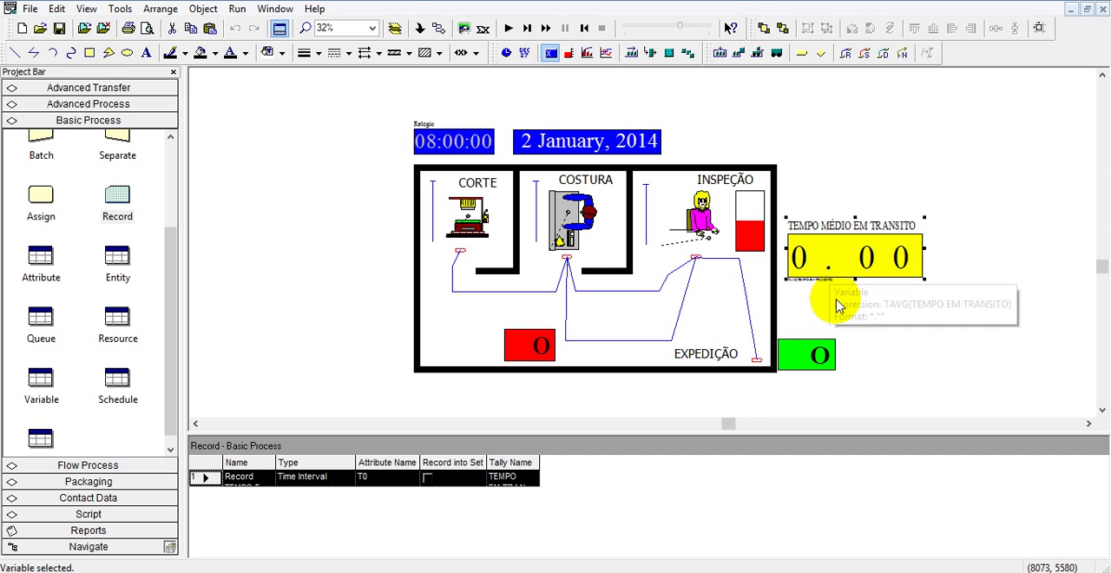
click(839, 181)
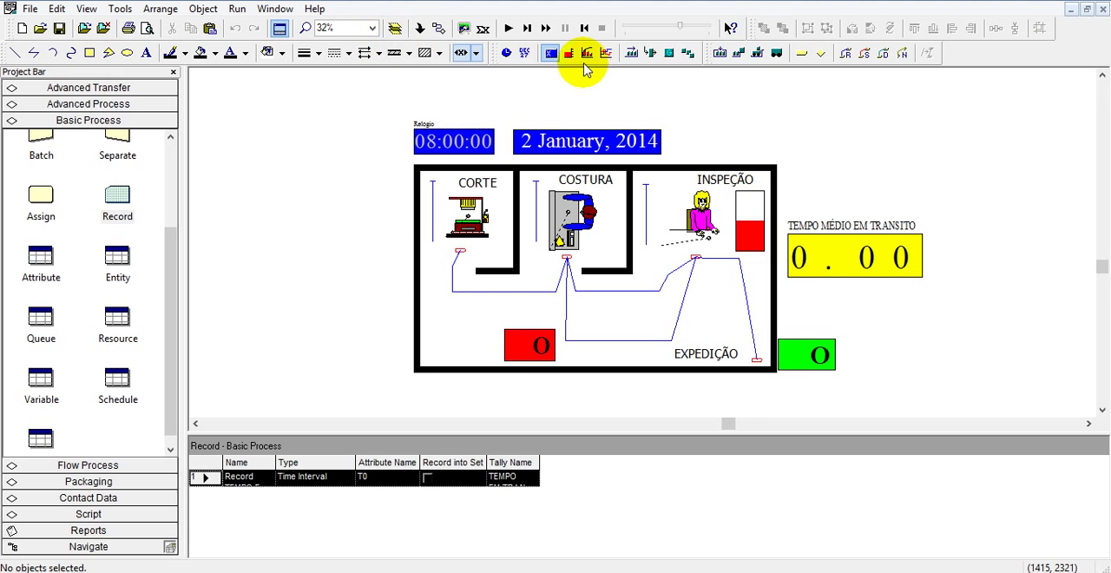
Duplicate the TEMPO MÉDIO EM TRANSITO display and place the copy directly above the original.
click(795, 224)
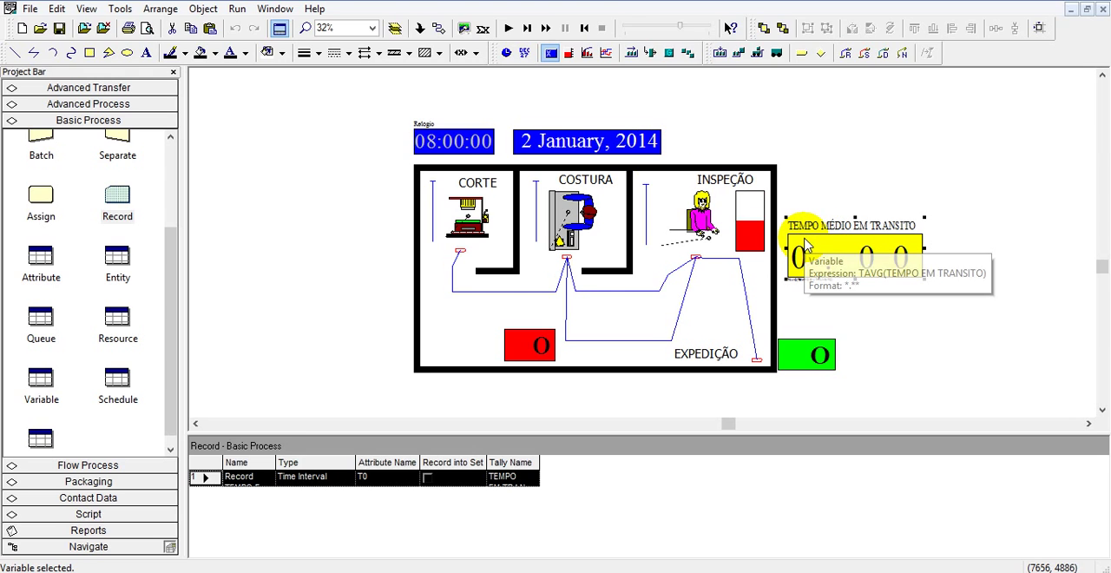
key(ctrl+c)
key(ctrl+v)
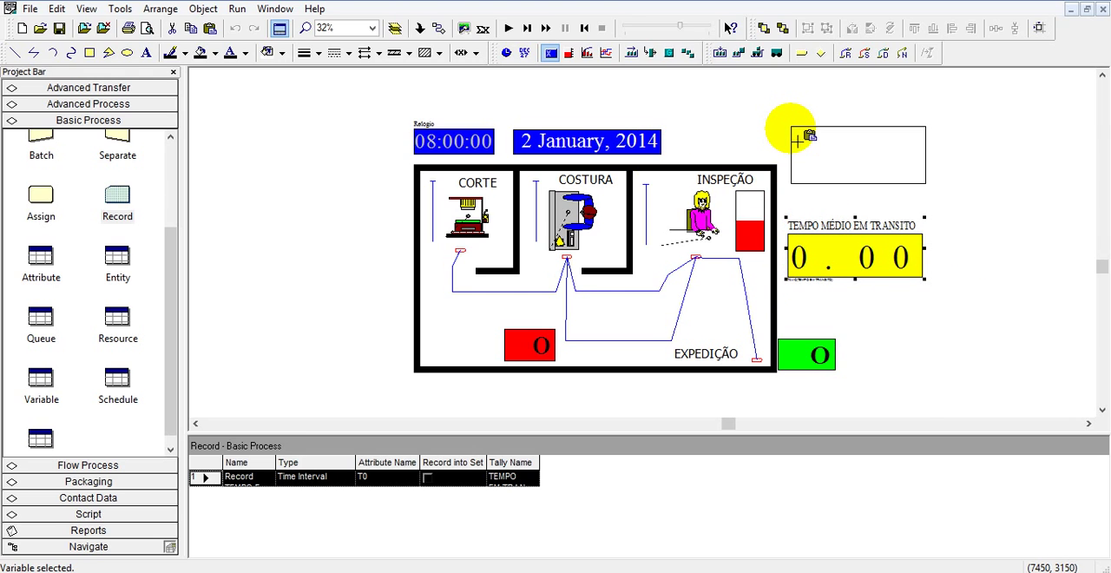
click(790, 137)
Set the copied display's expression to the tally's last recorded value, TVALUE(TEMPO EM TRANSITO), using the Expression Builder.
double_click(849, 171)
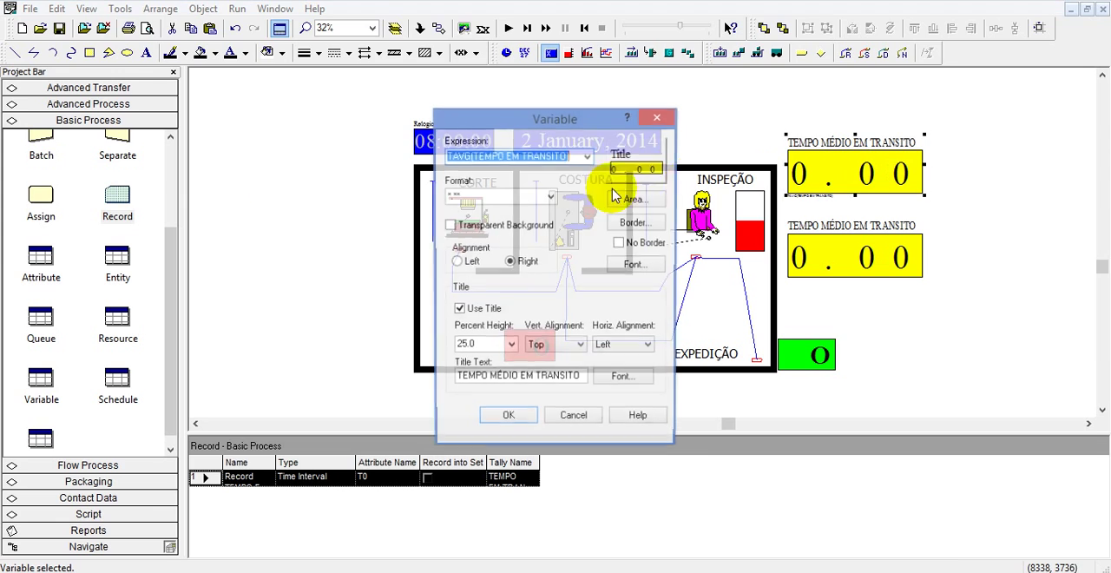
click(587, 156)
click(534, 171)
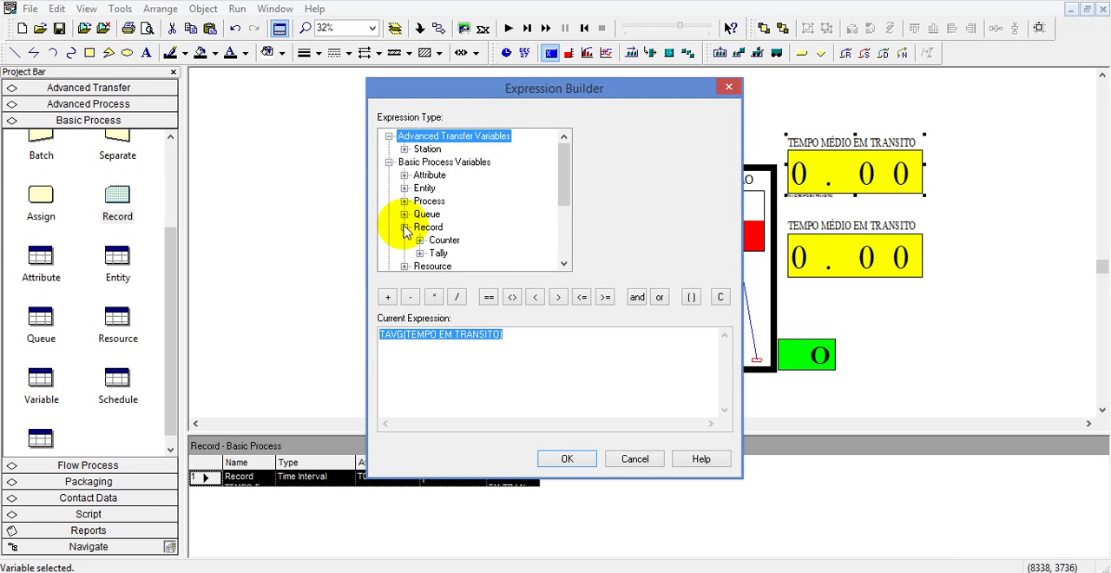
click(419, 252)
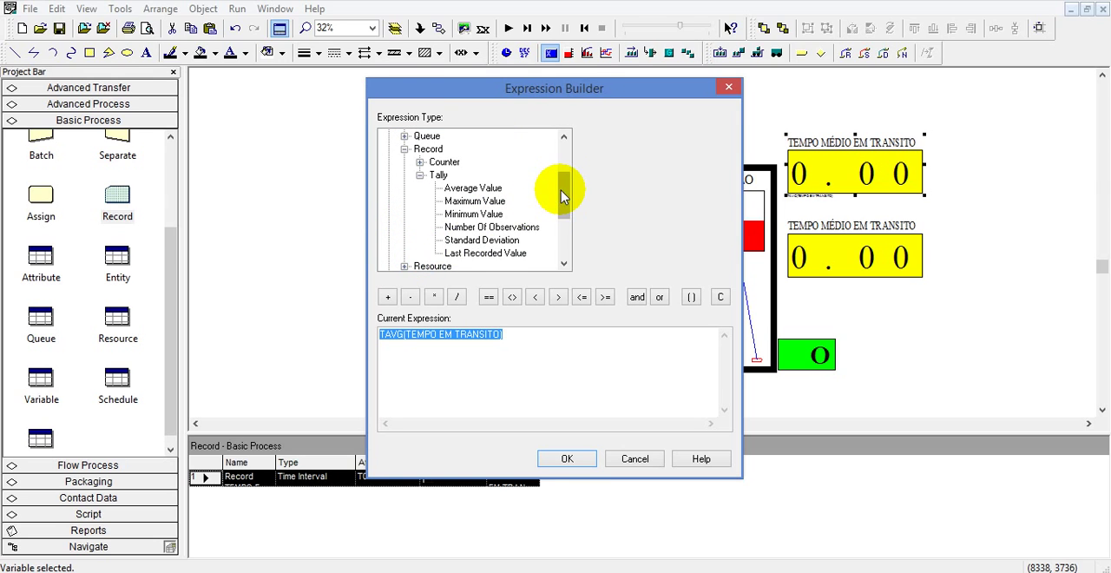
drag(565, 194, 568, 209)
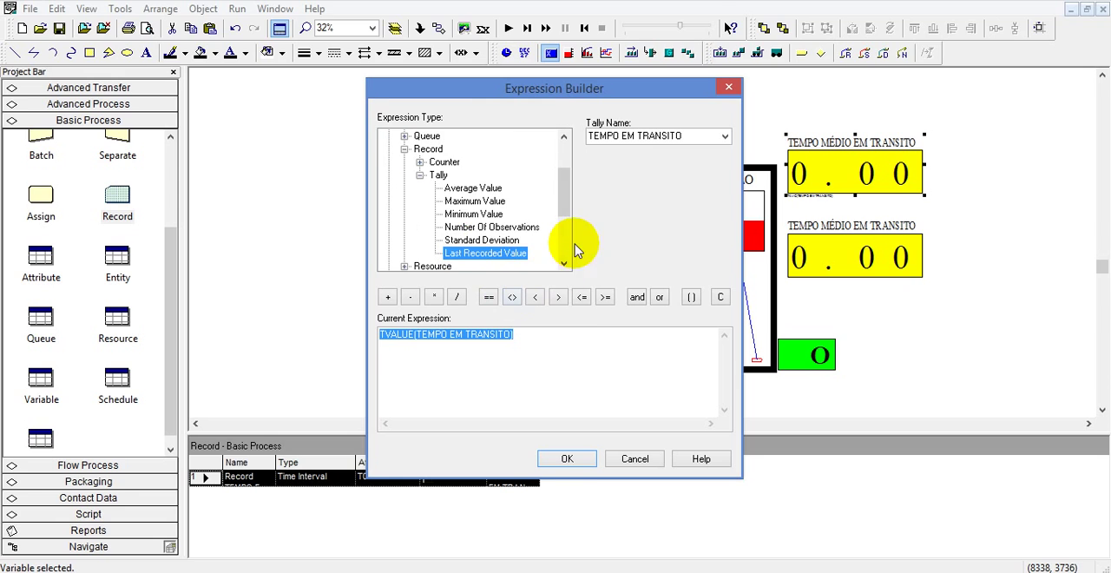
click(565, 460)
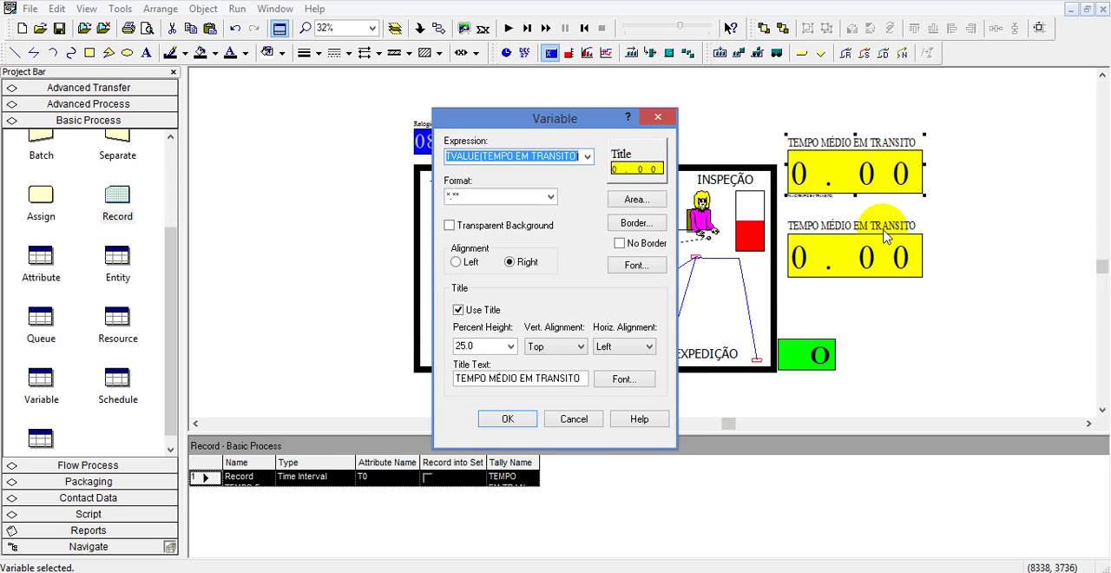
Retitle the copied display ULTIMO TEMPO EM TRANSITO and accept its settings.
click(552, 384)
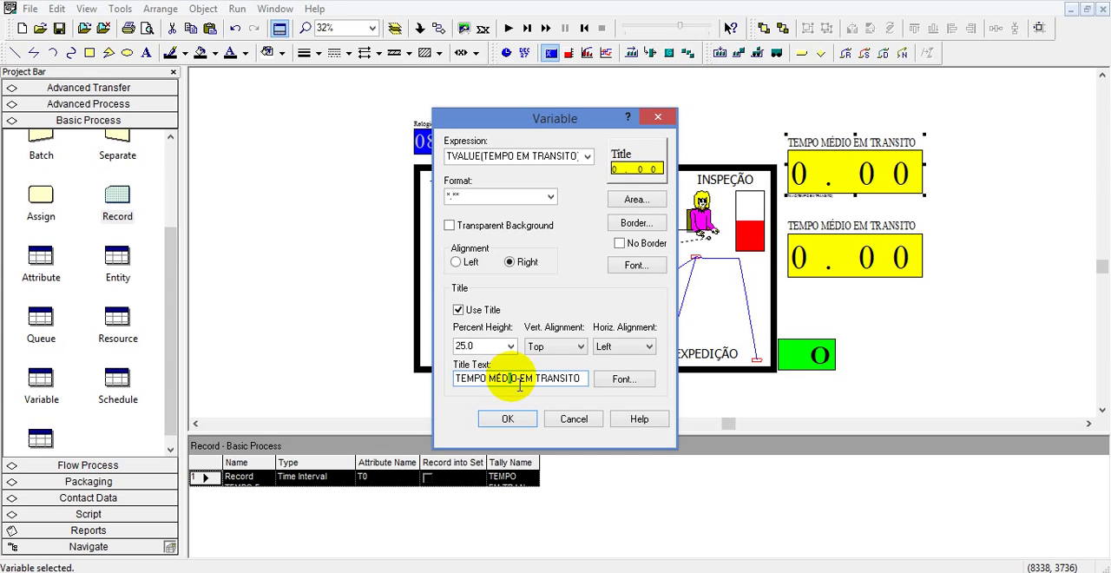
drag(520, 384, 460, 388)
text(UM)
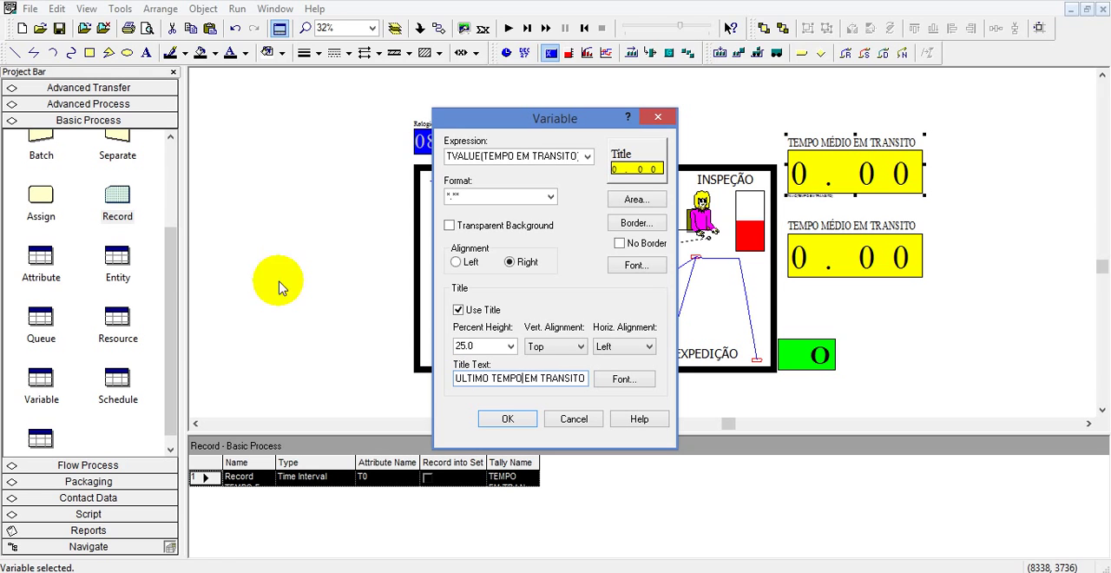
click(508, 421)
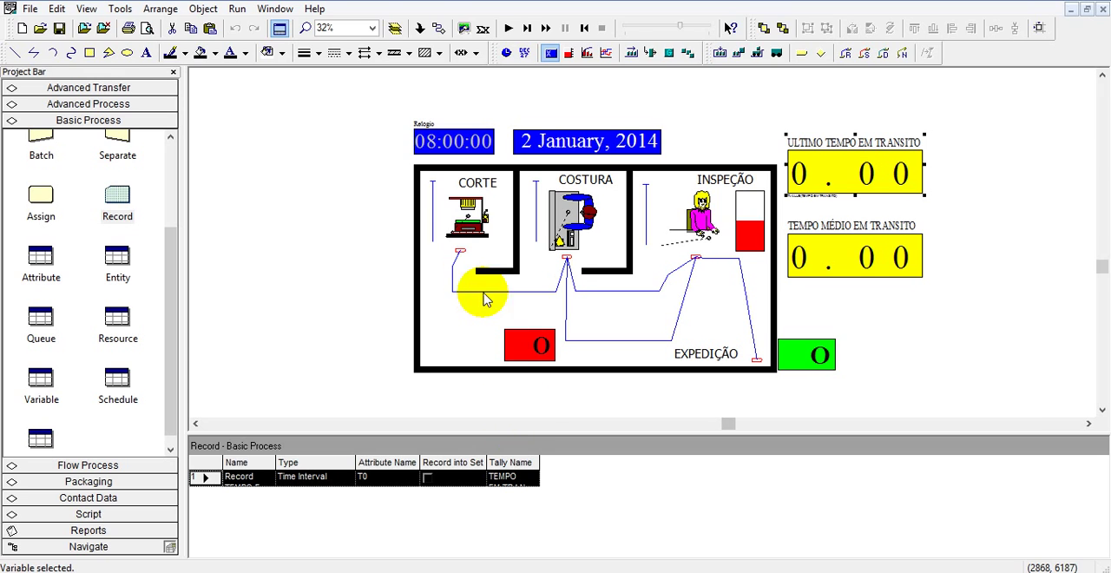
double_click(847, 187)
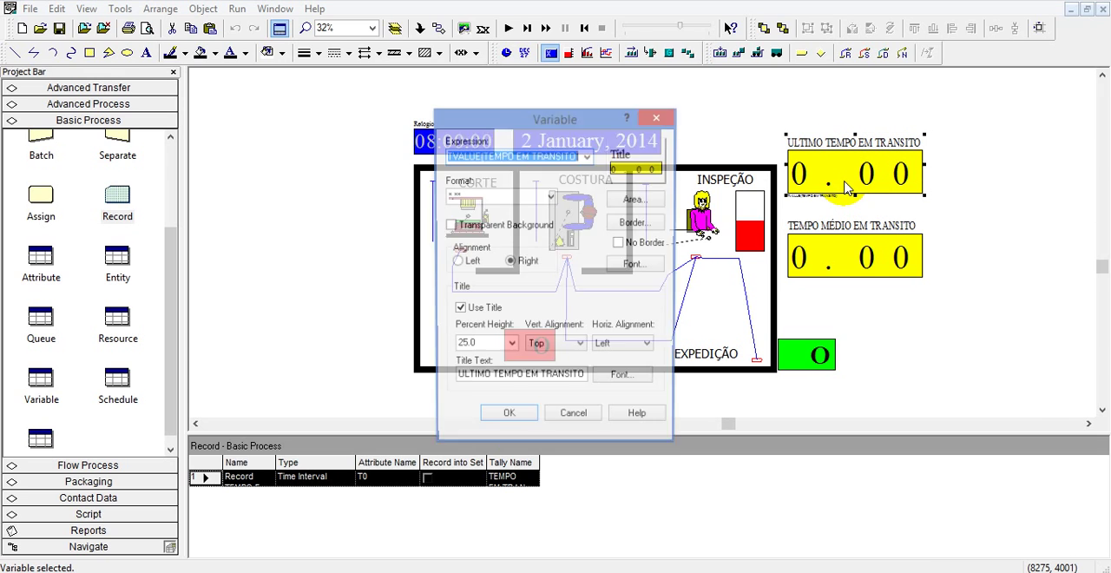
click(508, 424)
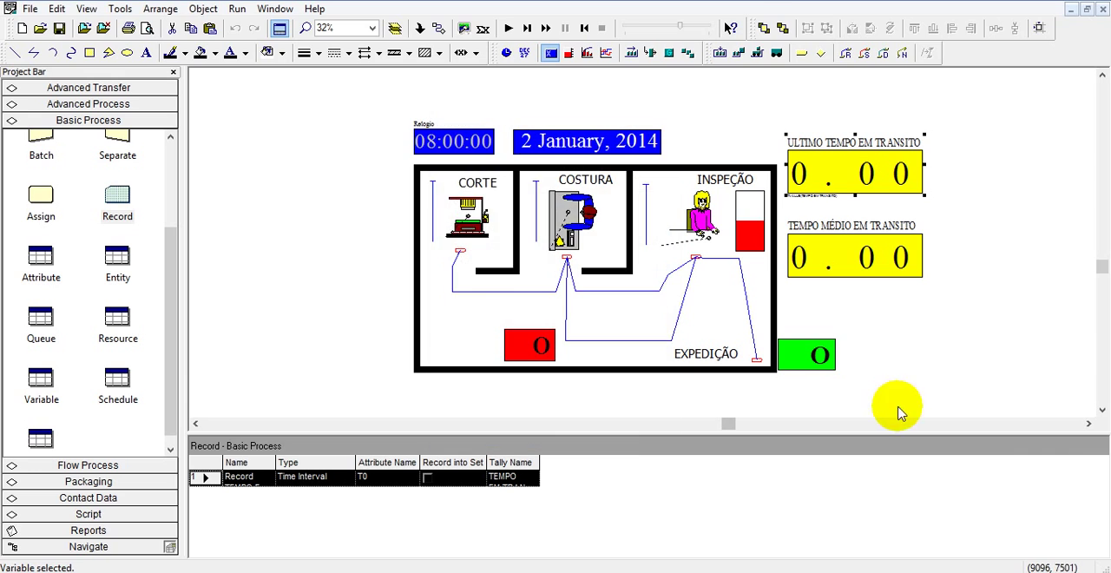
Run the simulation to check the last and average transit time displays, and end the run.
scroll(897, 405, up, 5)
scroll(551, 89, down, 4)
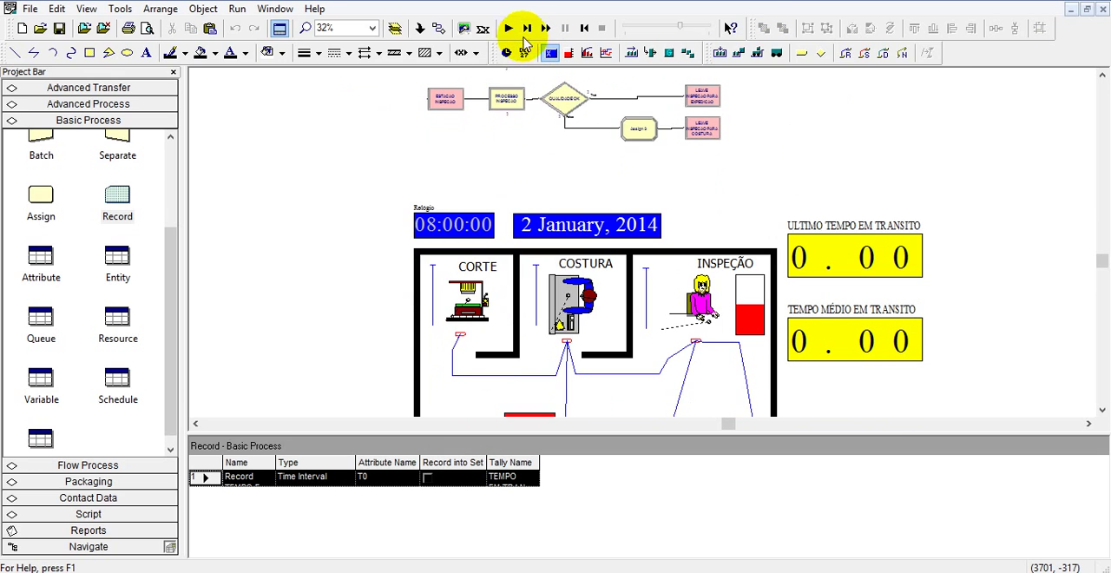
click(510, 28)
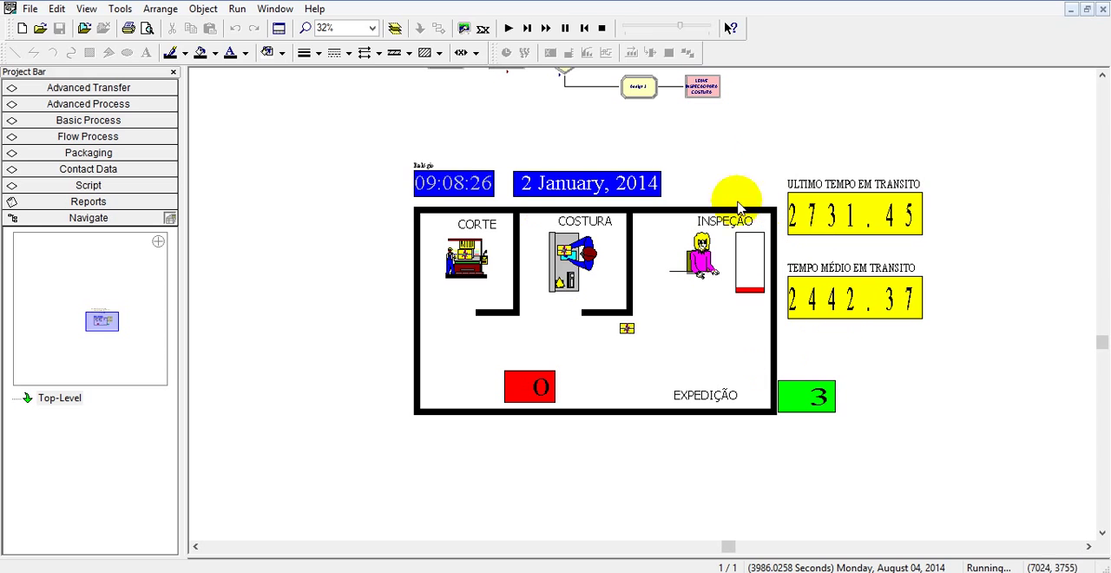
click(605, 31)
Set the model's base time units to Minutes in the replication parameters and accept the run setup.
click(237, 8)
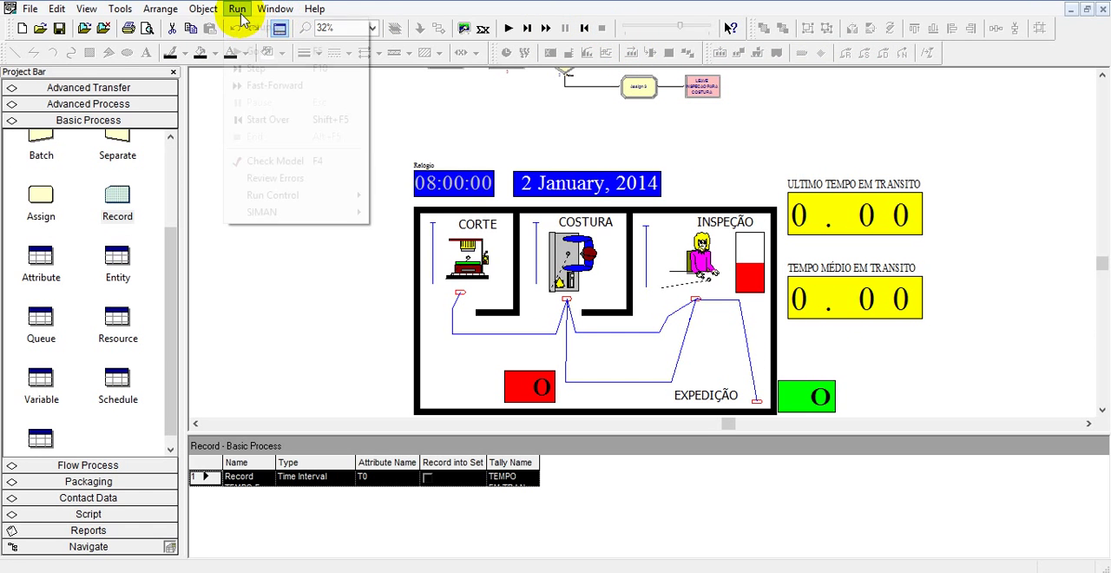
click(250, 31)
click(469, 344)
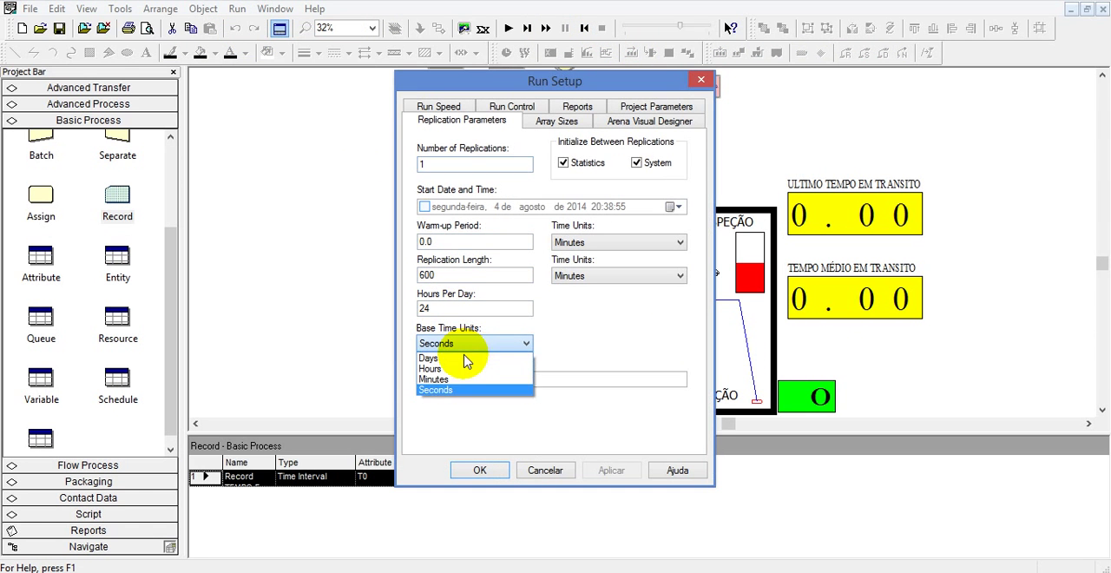
click(453, 380)
click(612, 472)
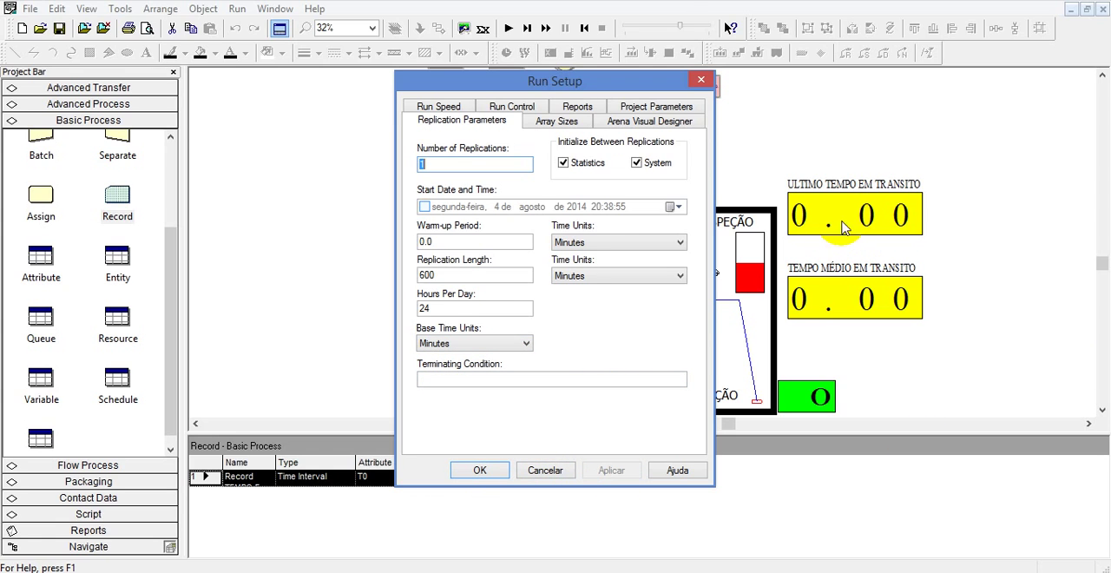
click(488, 470)
Run the simulation again at a faster animation speed and watch both transit time displays alongside the flowchart.
click(631, 28)
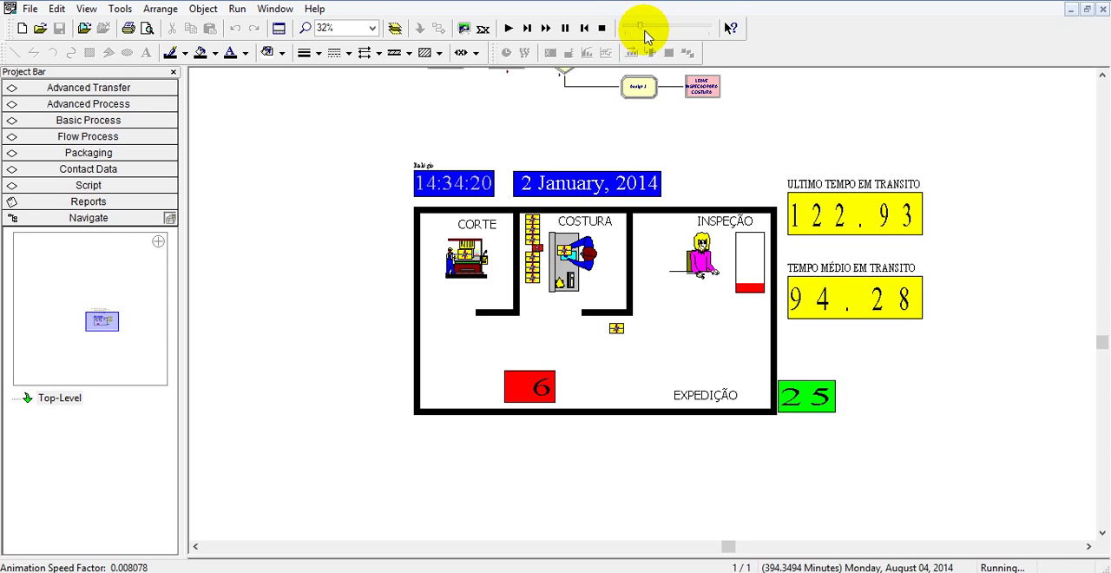
drag(639, 32, 657, 30)
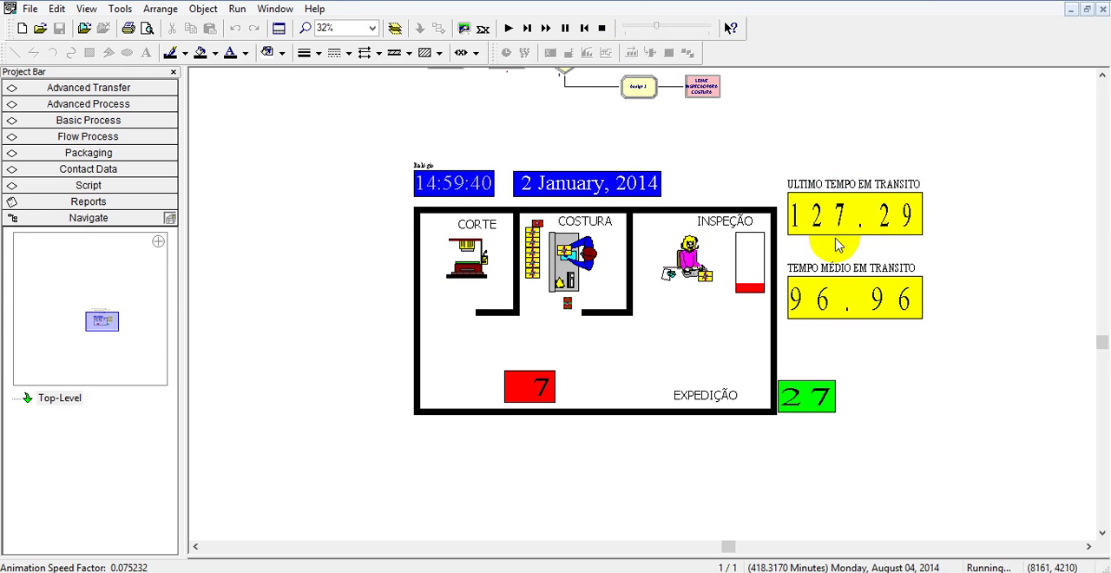
scroll(802, 165, up, 3)
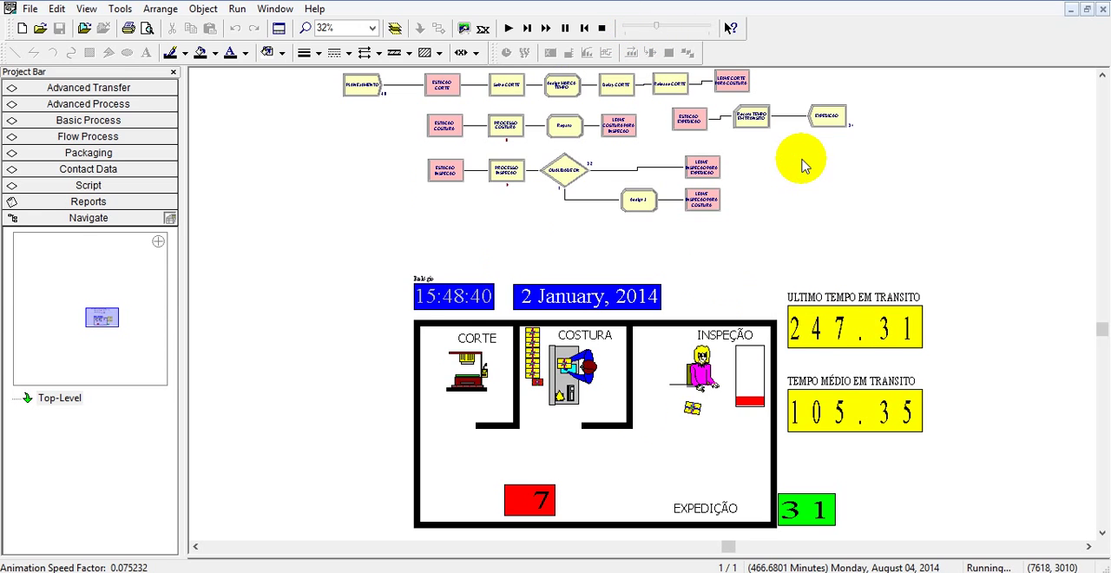
scroll(803, 172, down, 1)
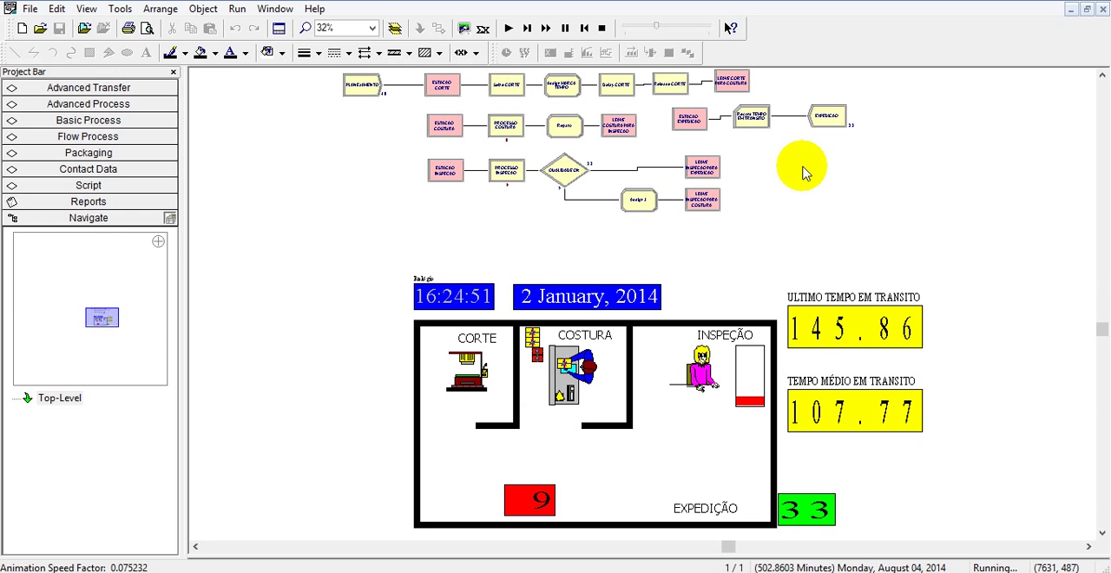